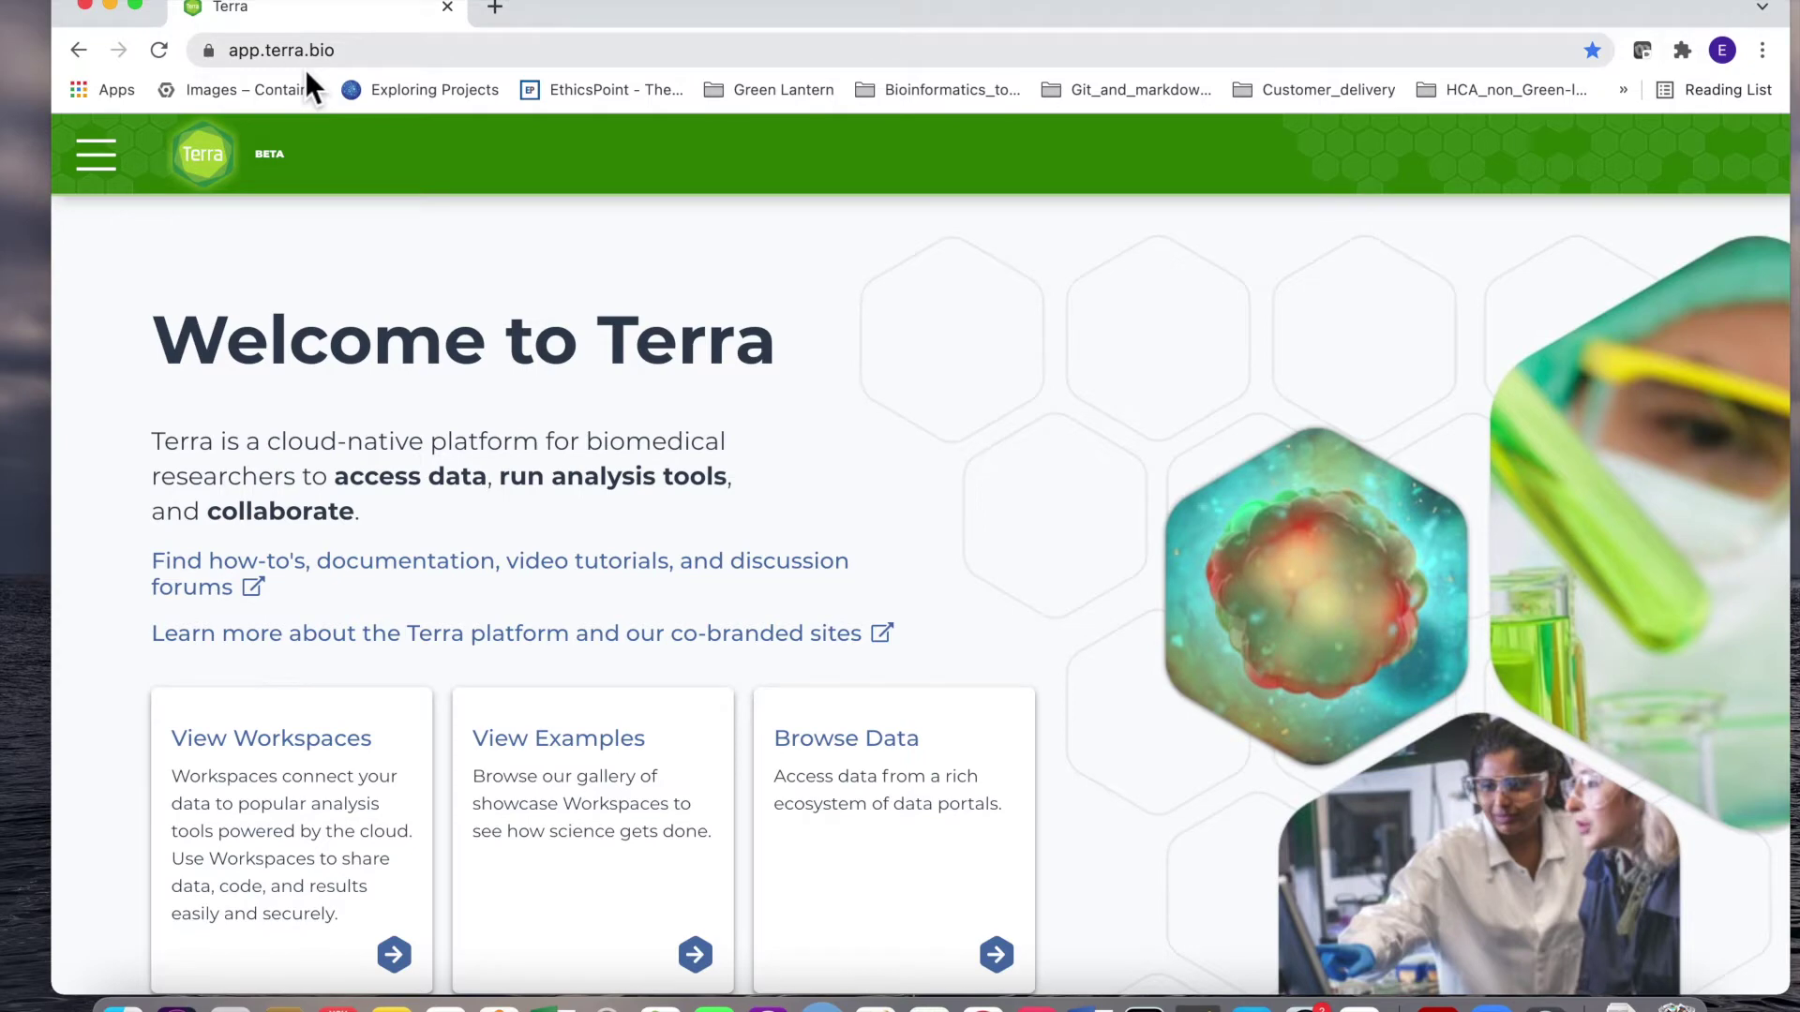
# From Library > Showcase, search 'dragen' and open the DRAGEN-GATK-Whole-Genome-Germline-Pipeline workspace.
pyautogui.click(110, 183)
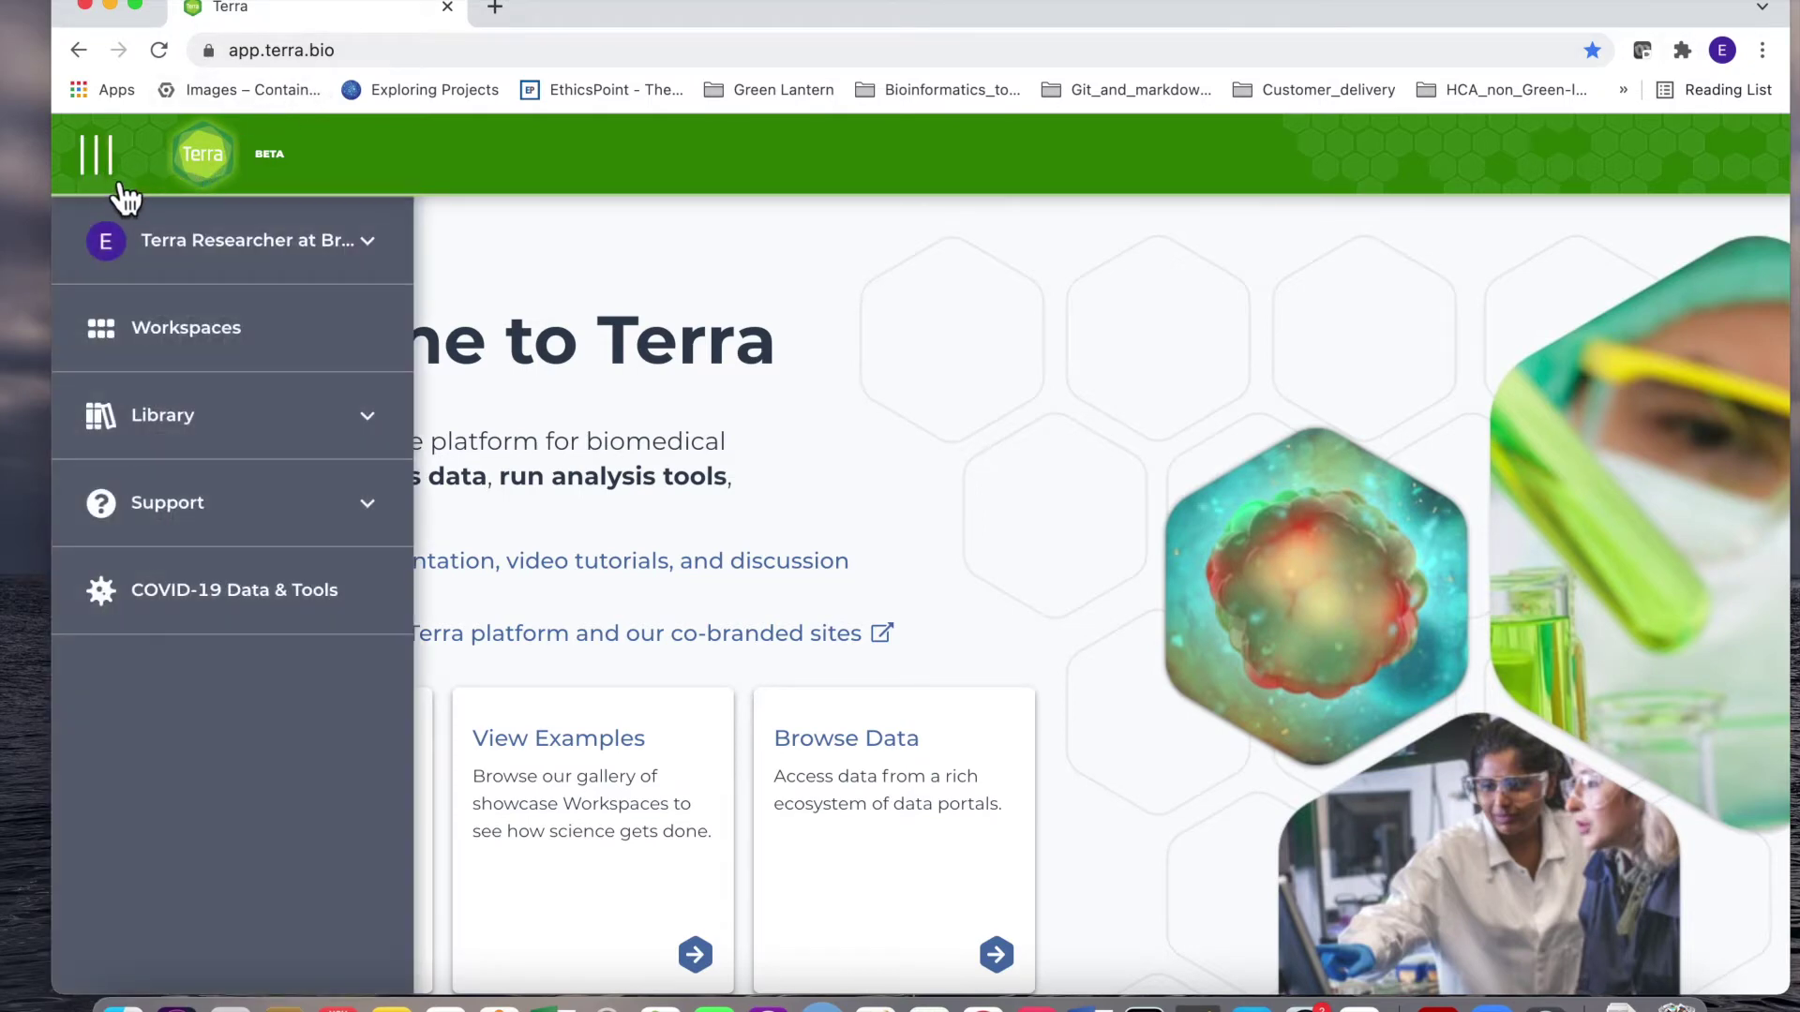
pyautogui.click(195, 422)
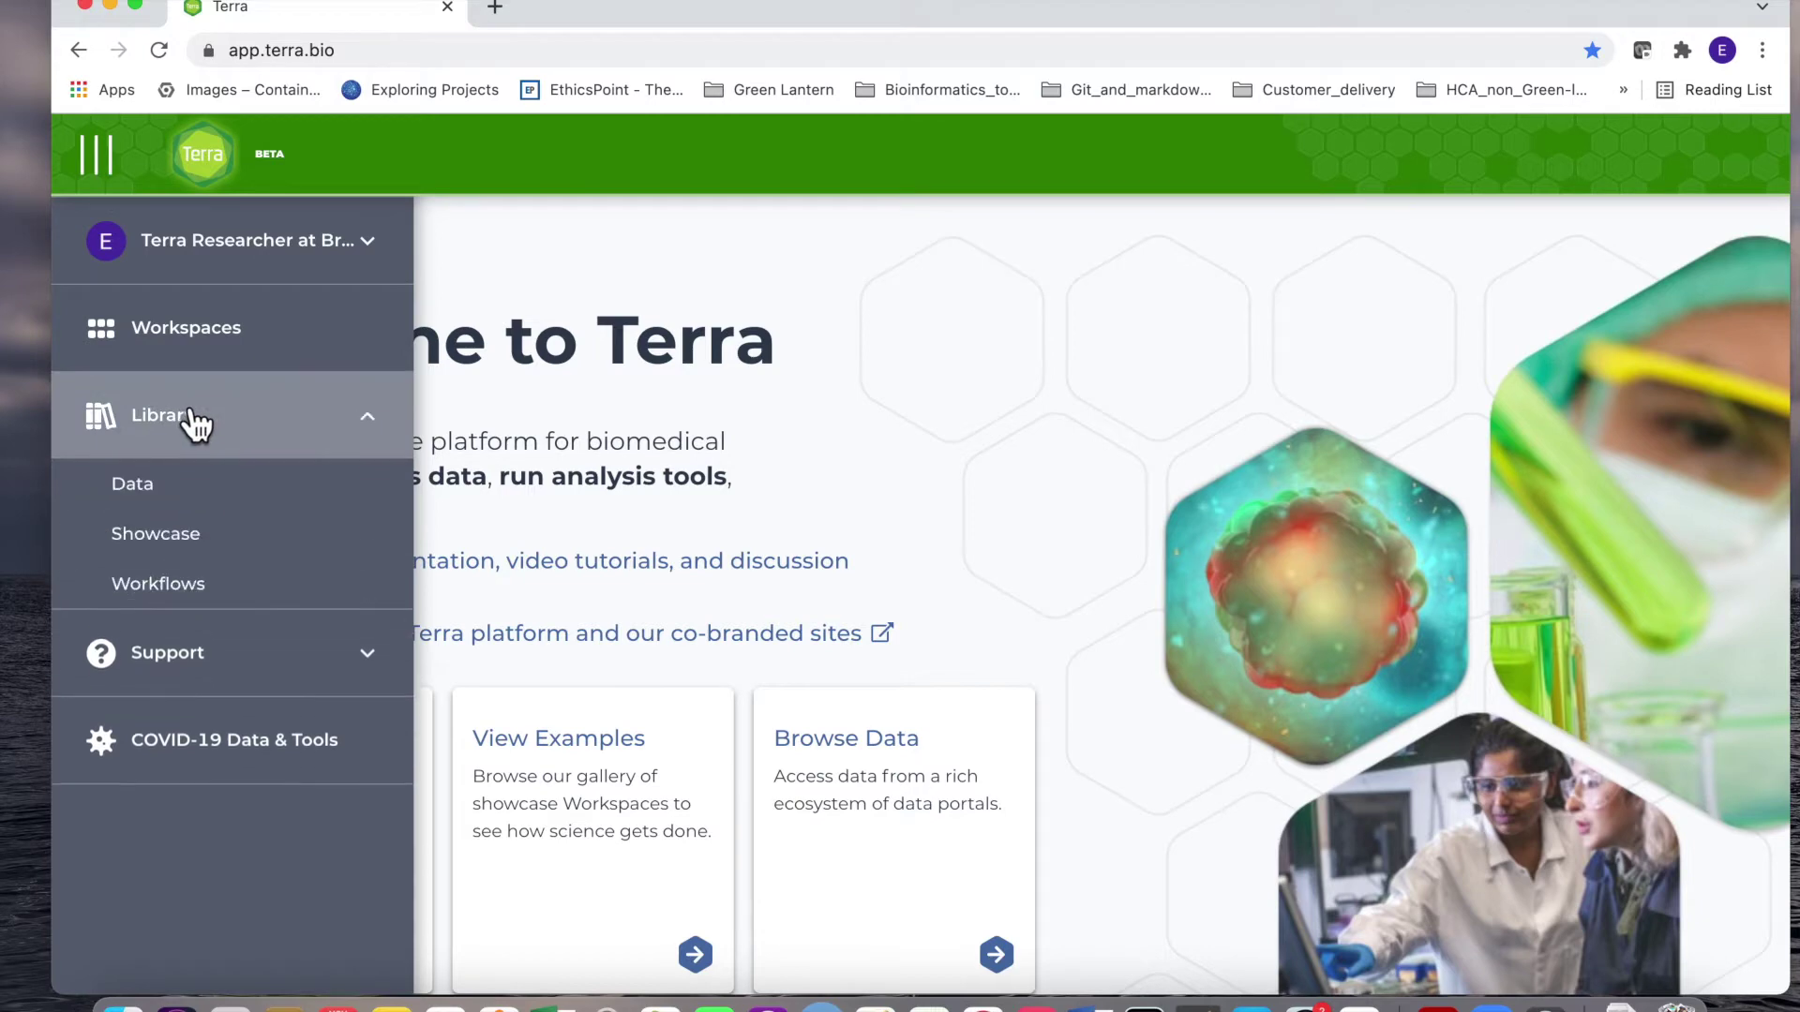
pyautogui.click(200, 536)
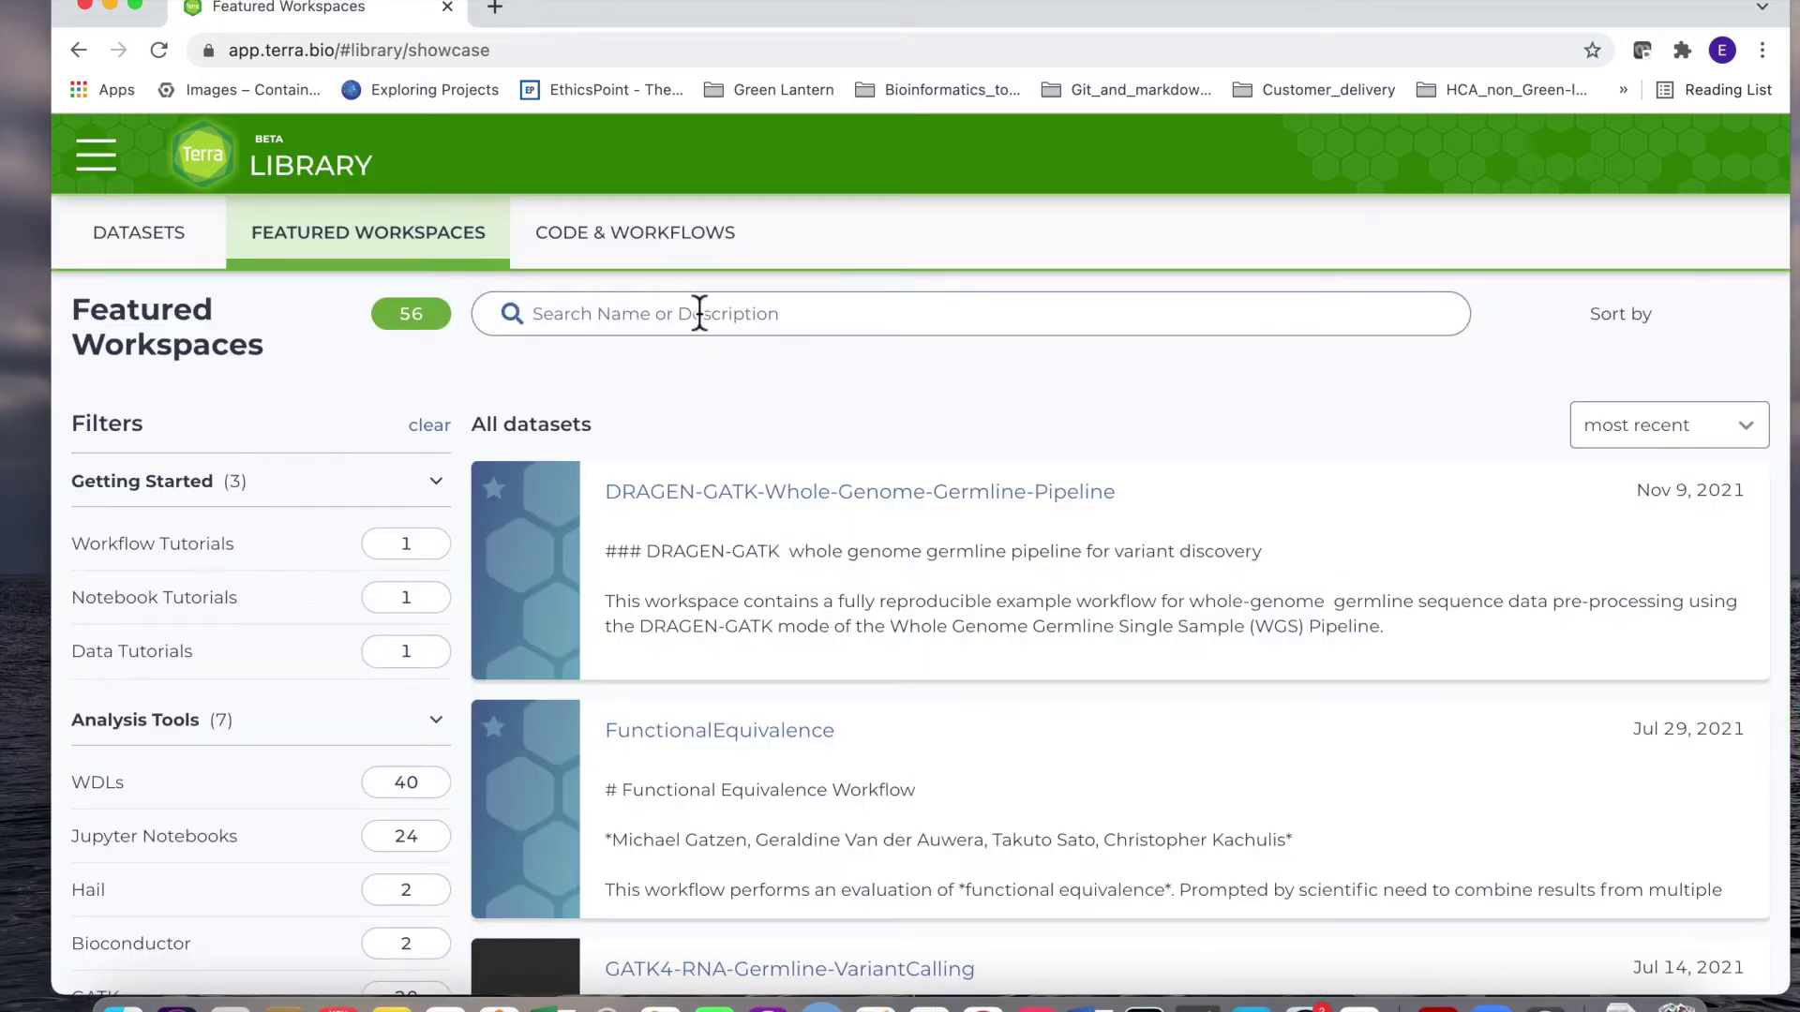
pyautogui.click(700, 313)
pyautogui.write('dragen')
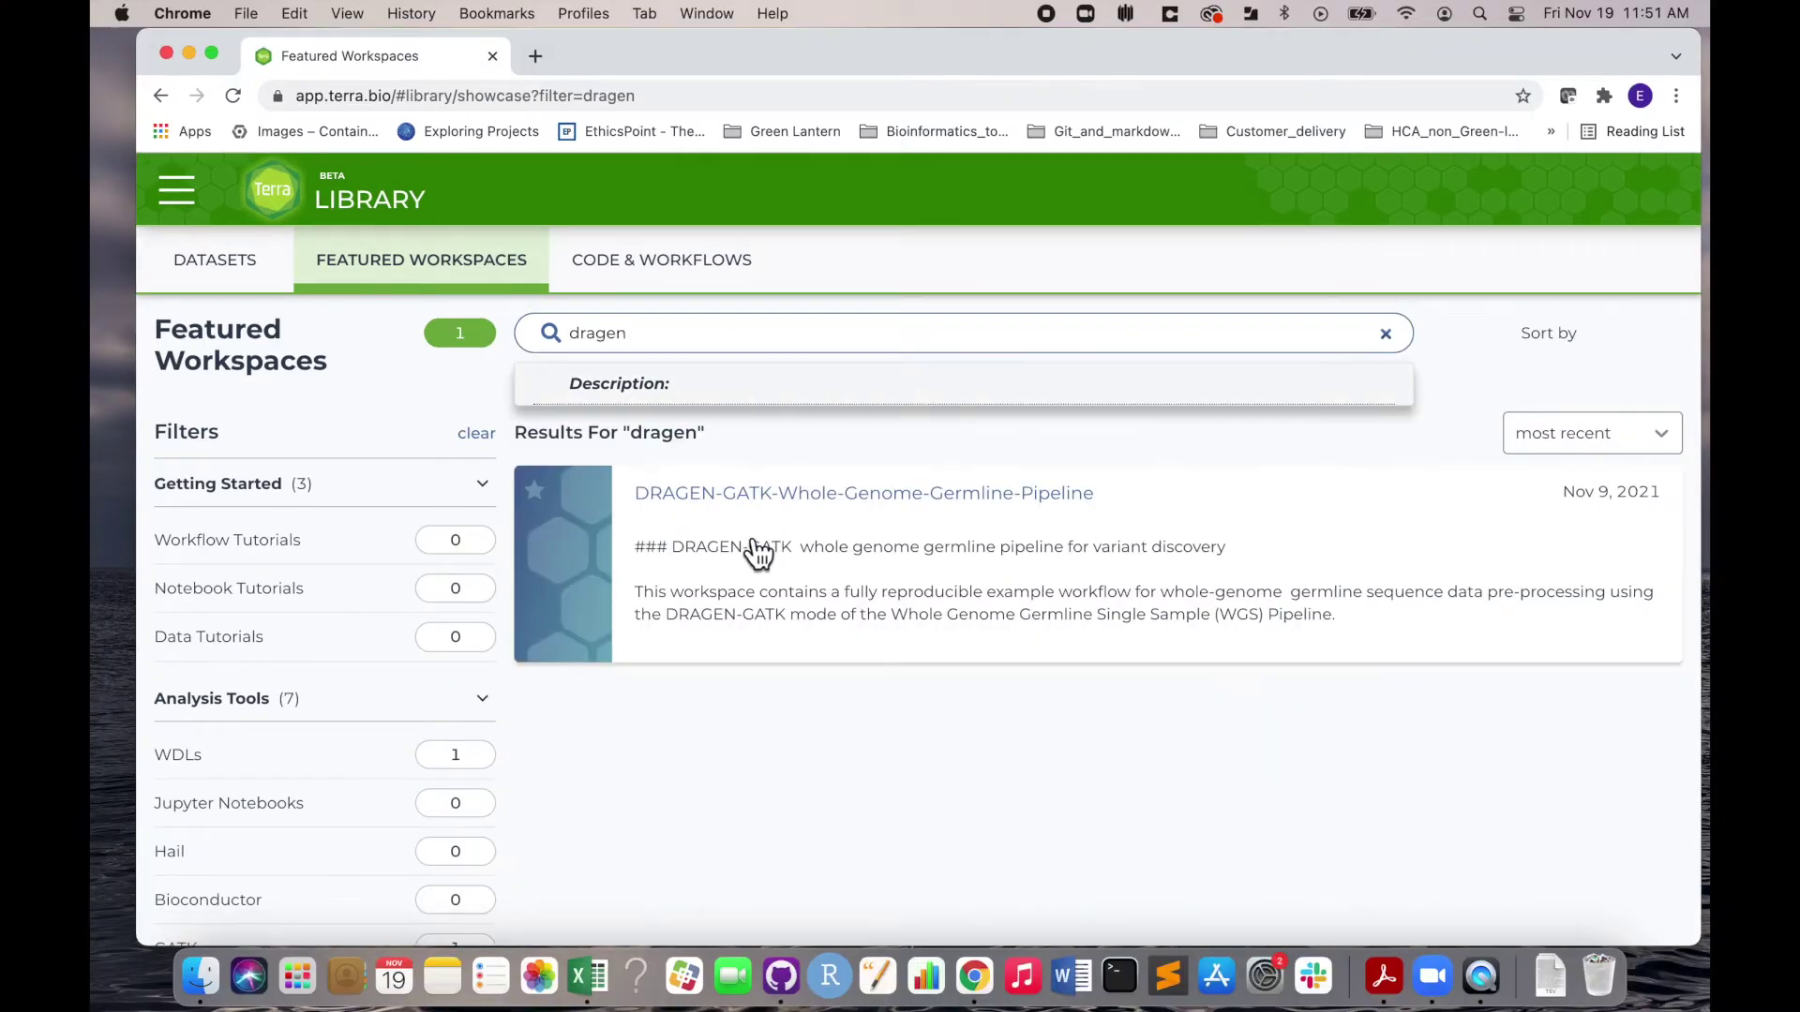
pyautogui.click(754, 544)
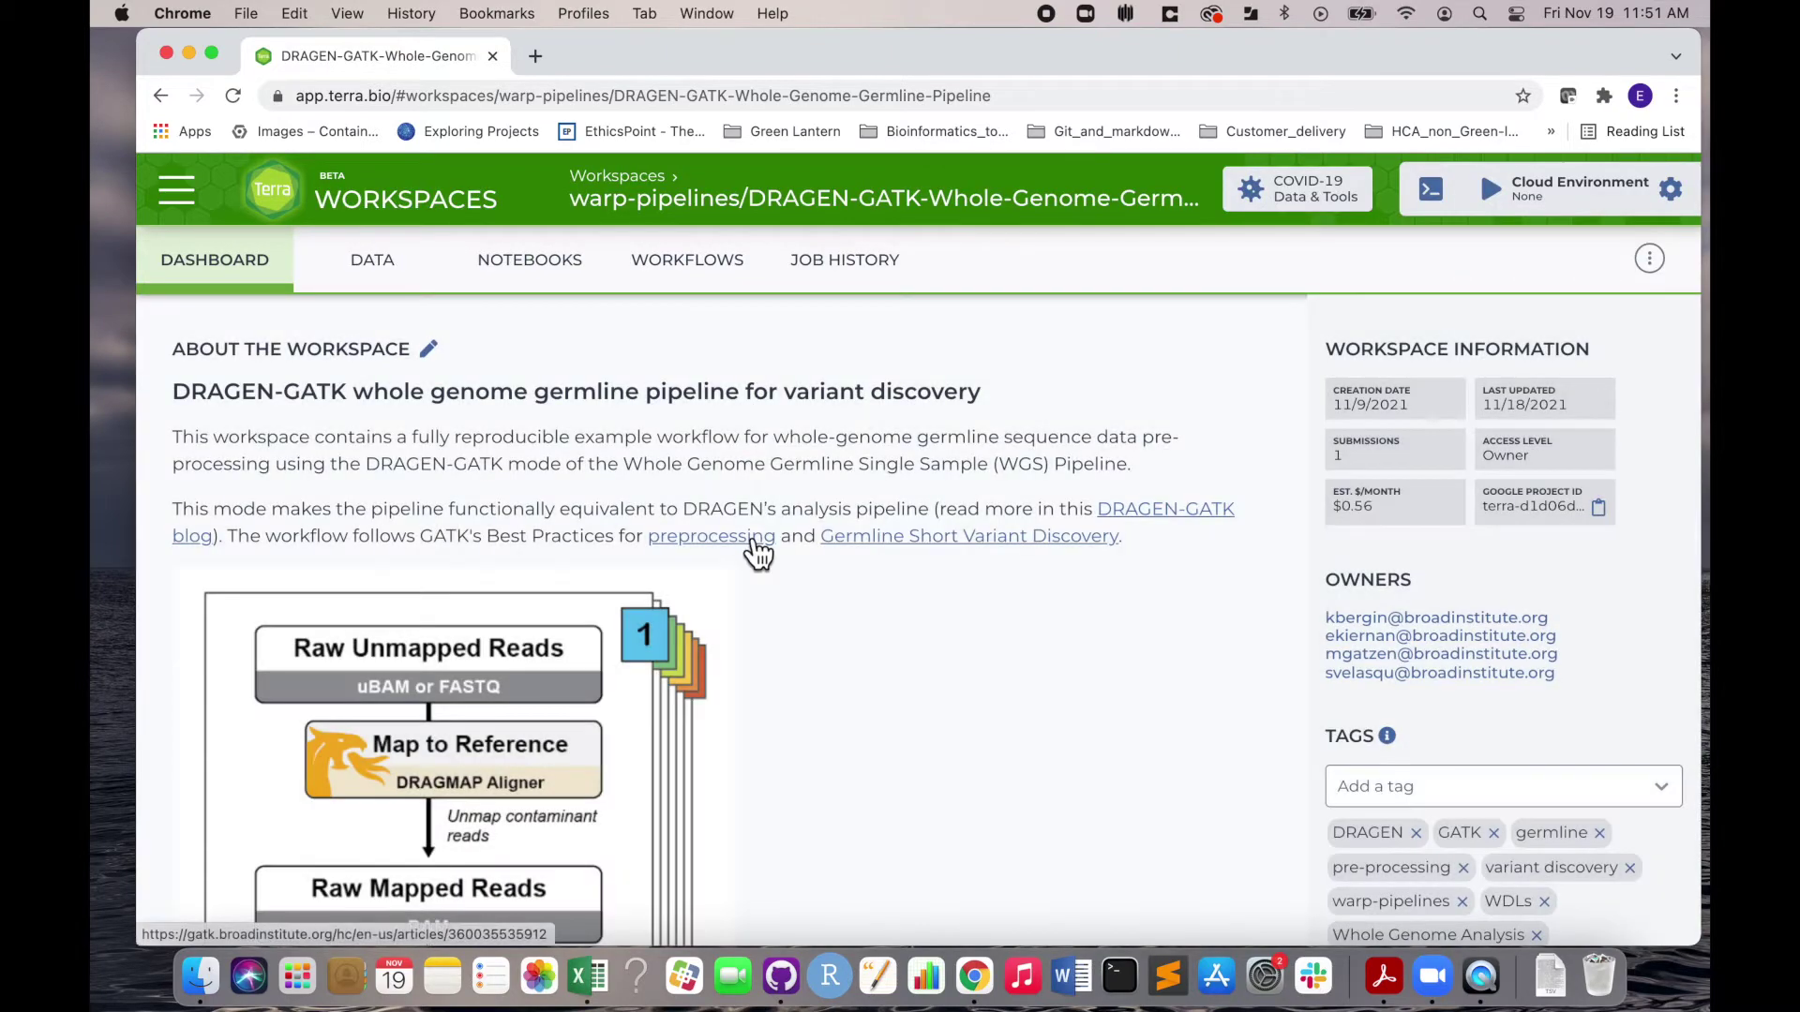
# Make the browser full screen and read the DRAGEN-GATK dashboard description down and back up.
pyautogui.click(212, 53)
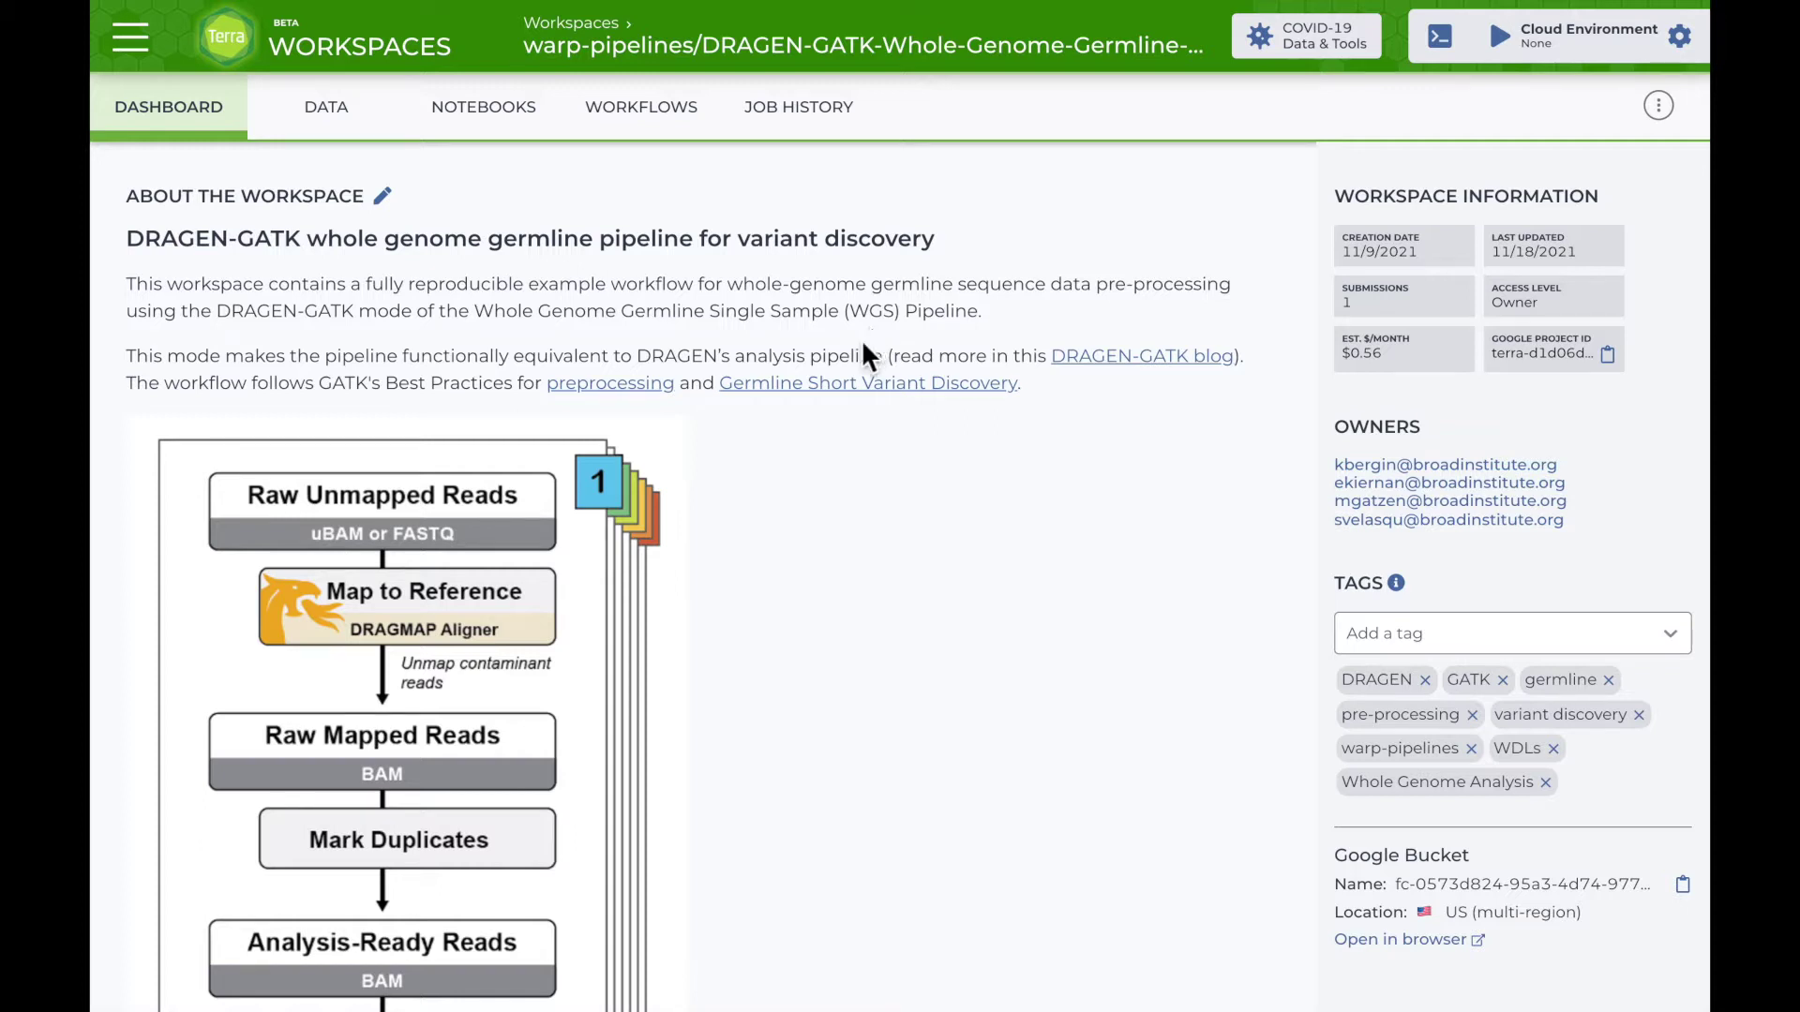
pyautogui.scroll(-4, 738, 628)
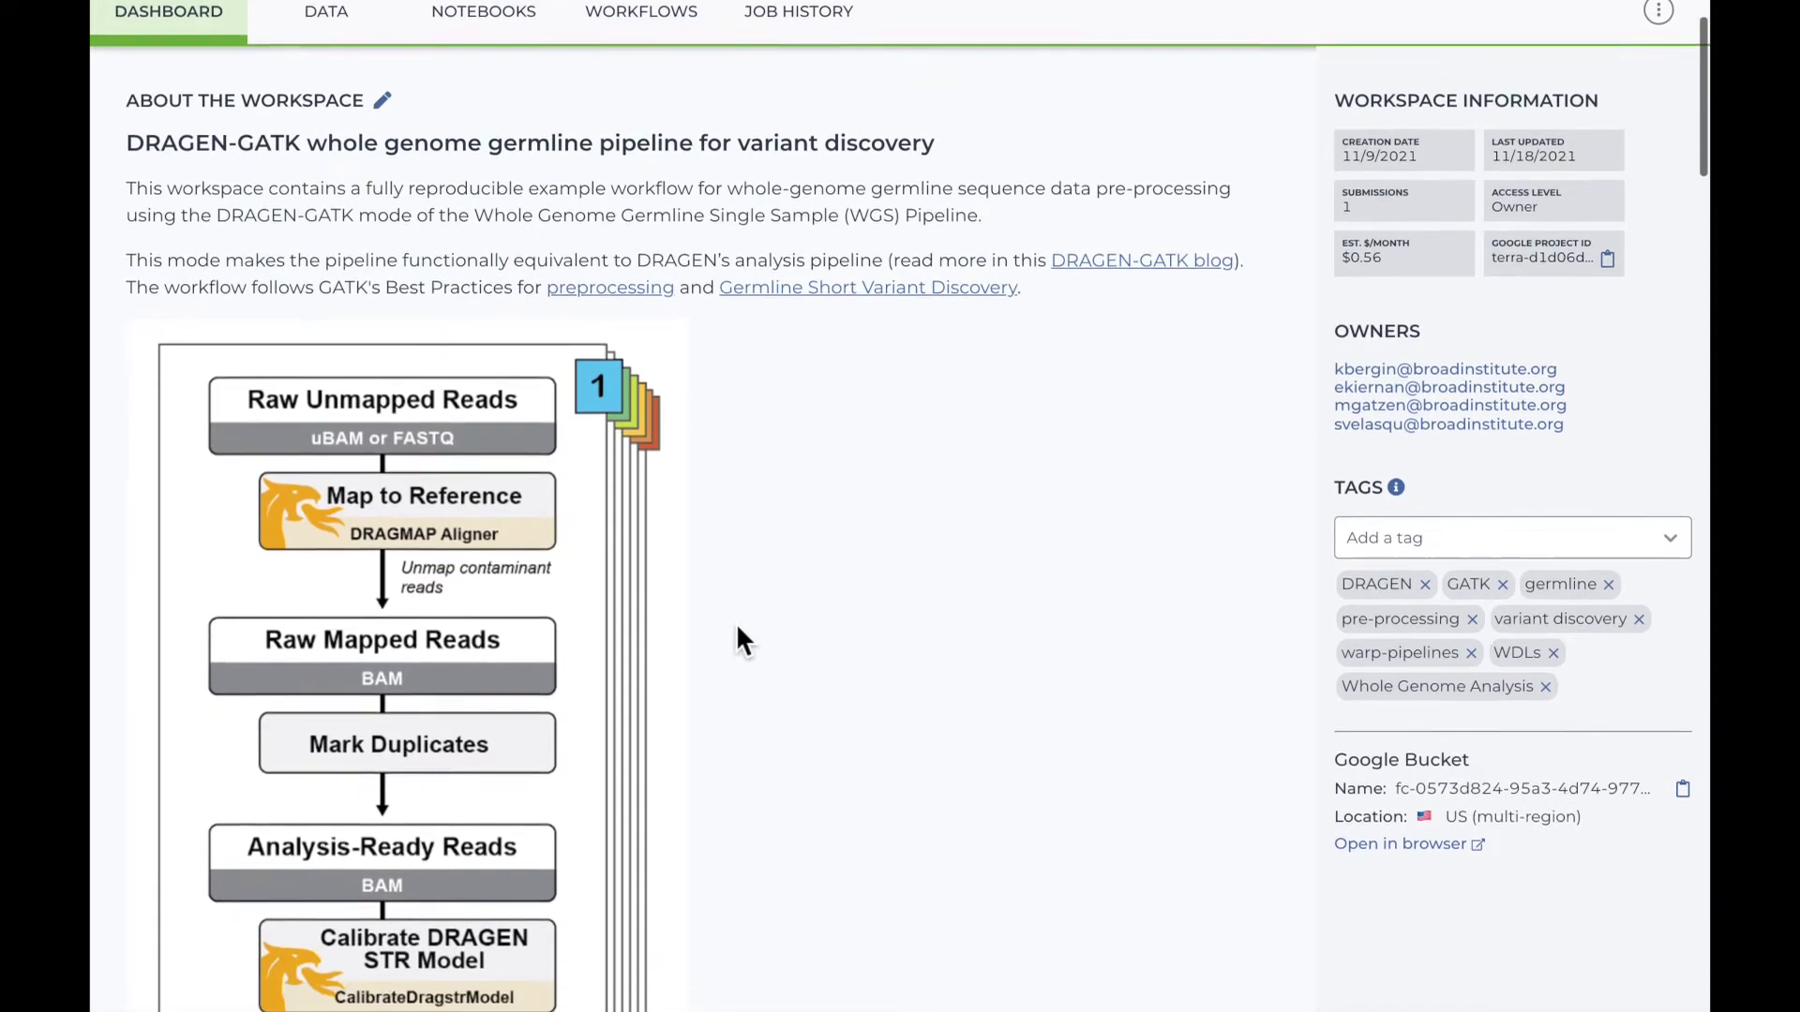
pyautogui.scroll(-1, 738, 640)
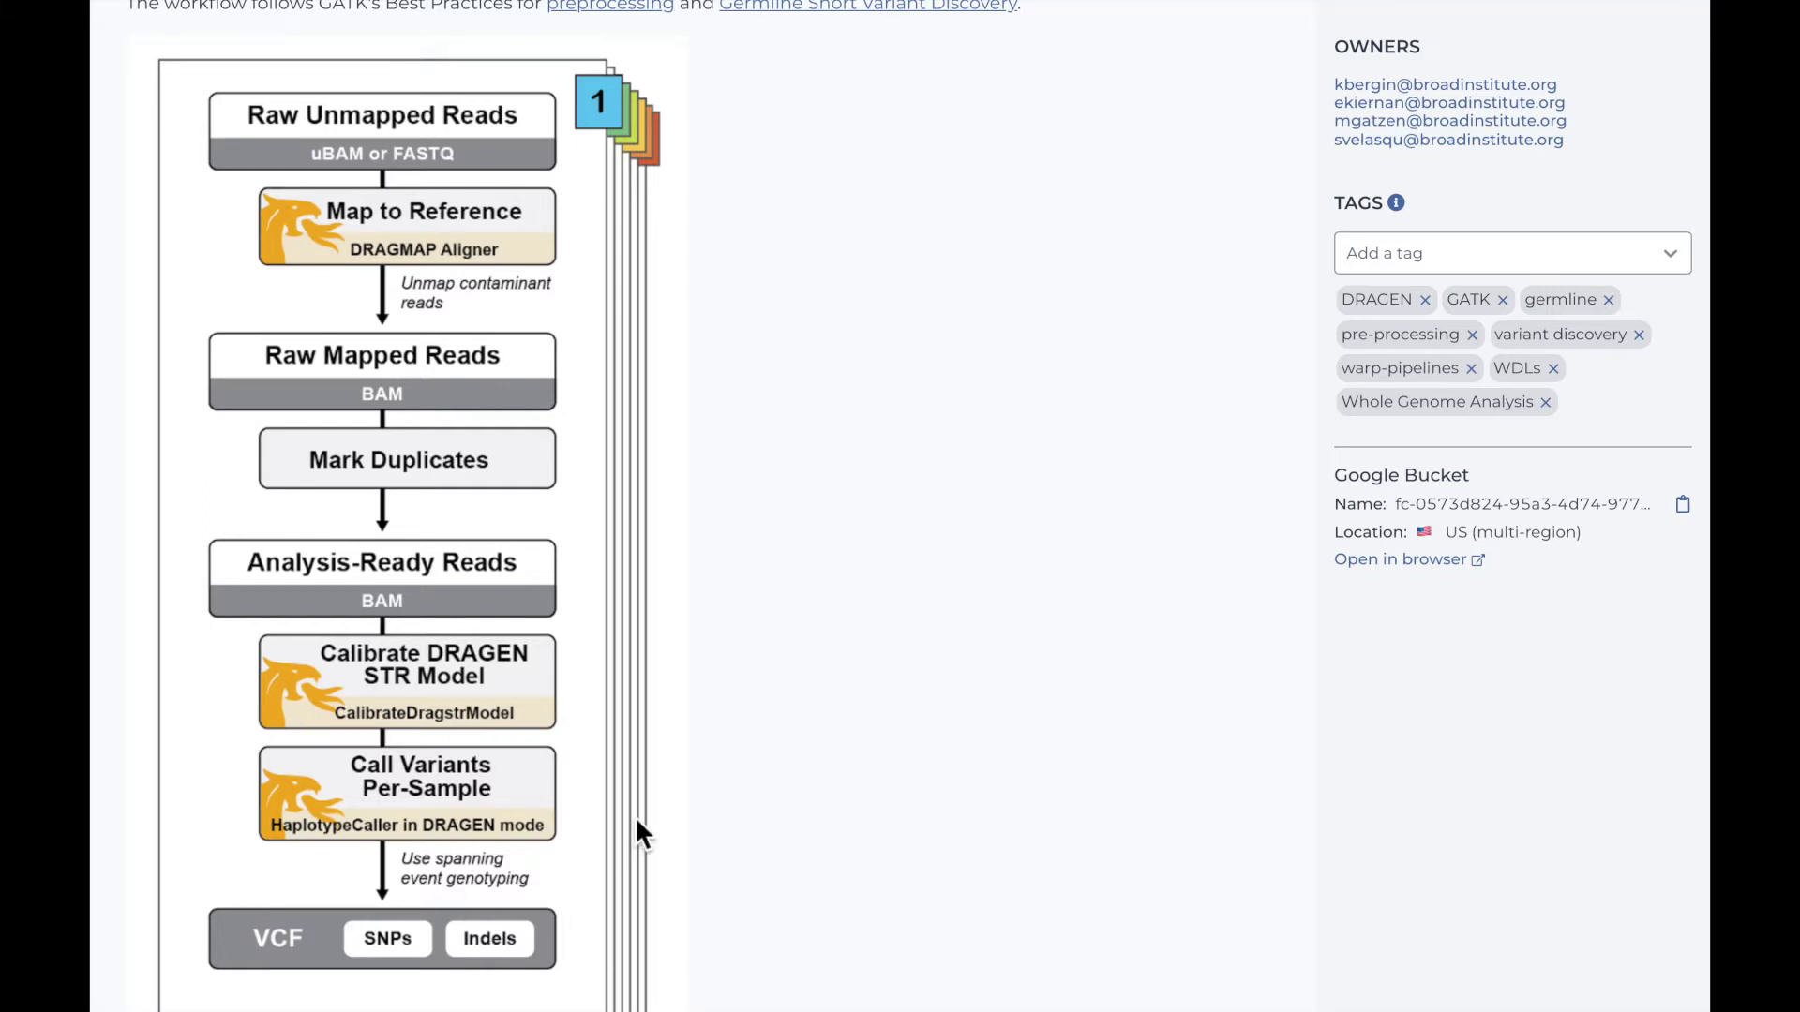
pyautogui.scroll(-4, 635, 821)
pyautogui.scroll(-3, 637, 823)
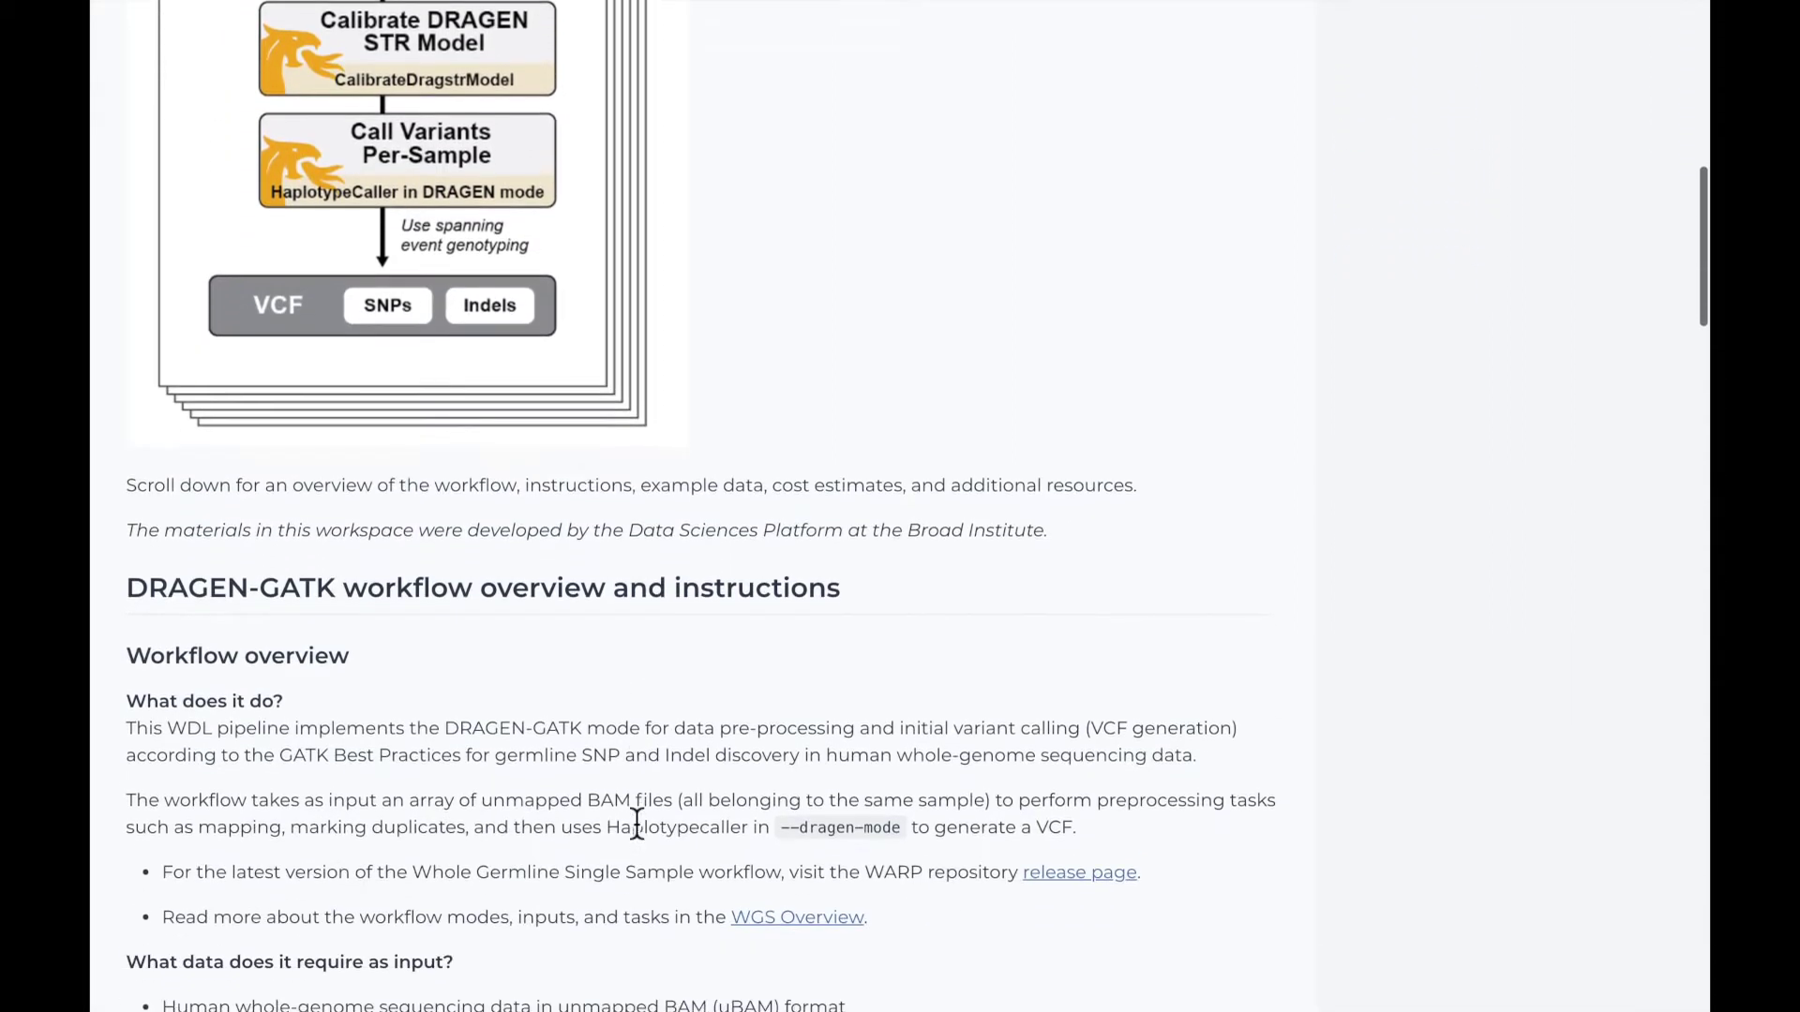
pyautogui.scroll(-8, 665, 699)
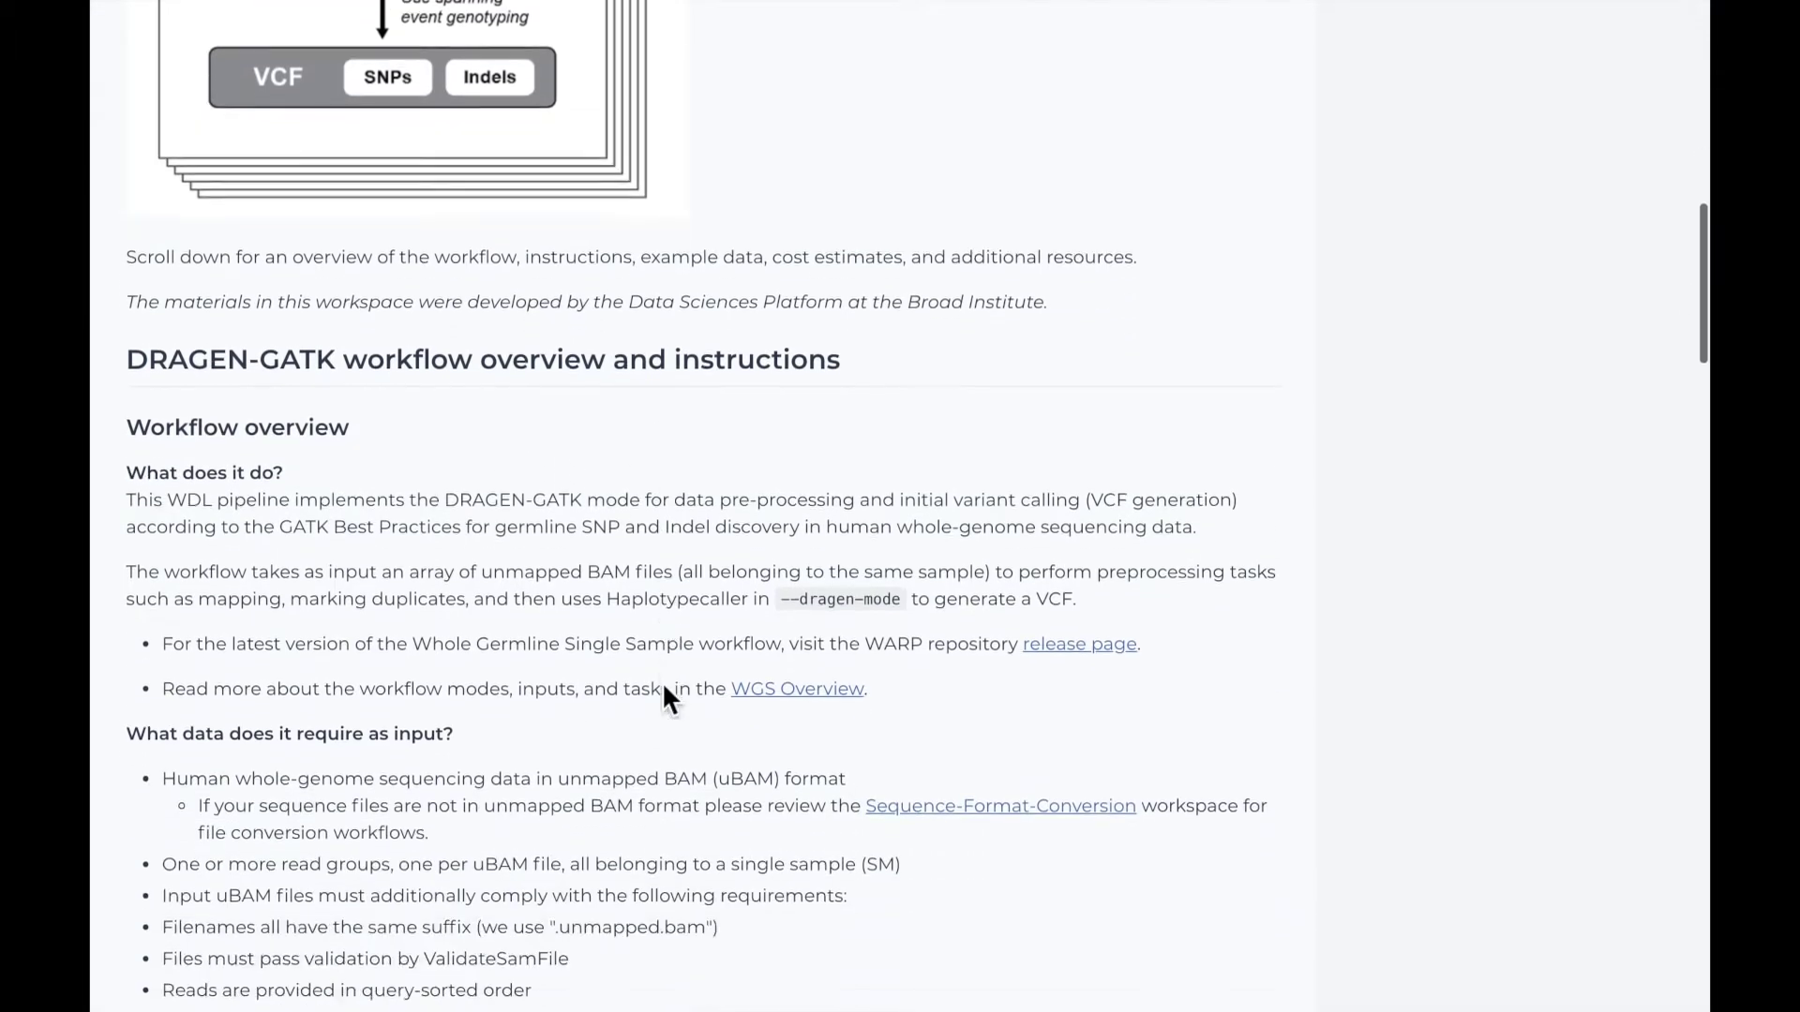
pyautogui.scroll(-3, 664, 687)
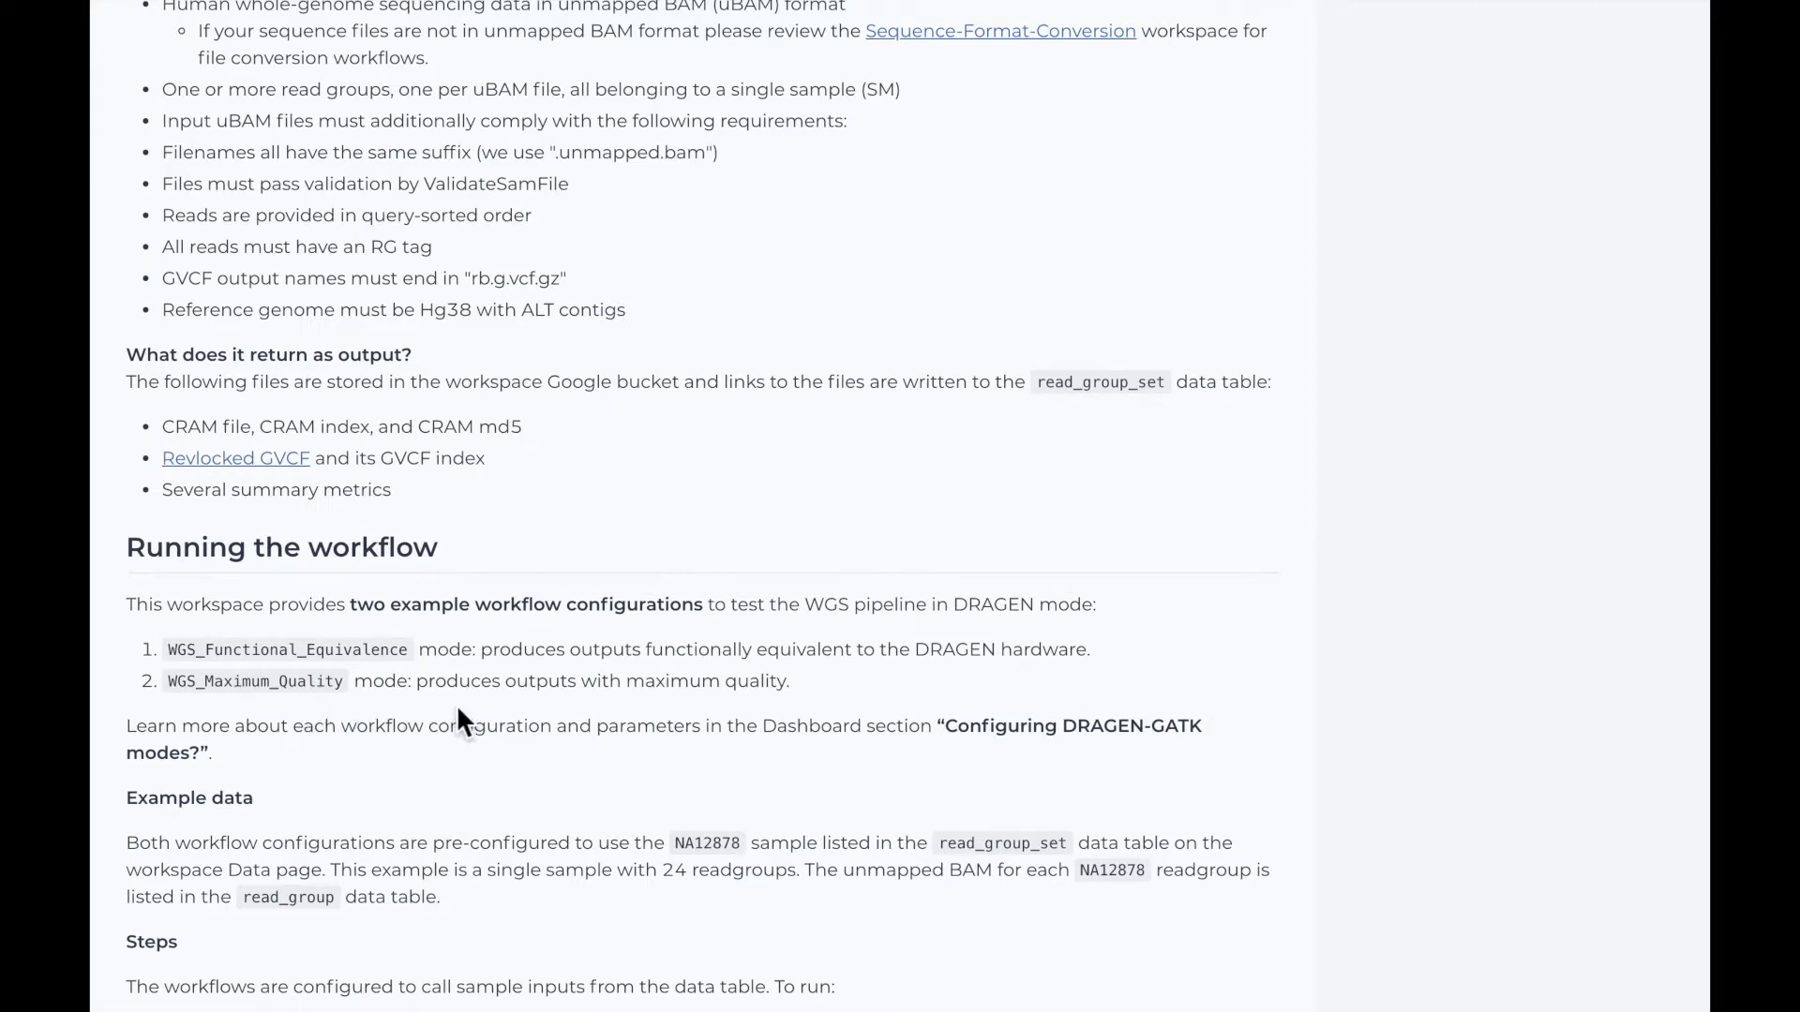
pyautogui.scroll(1, 457, 710)
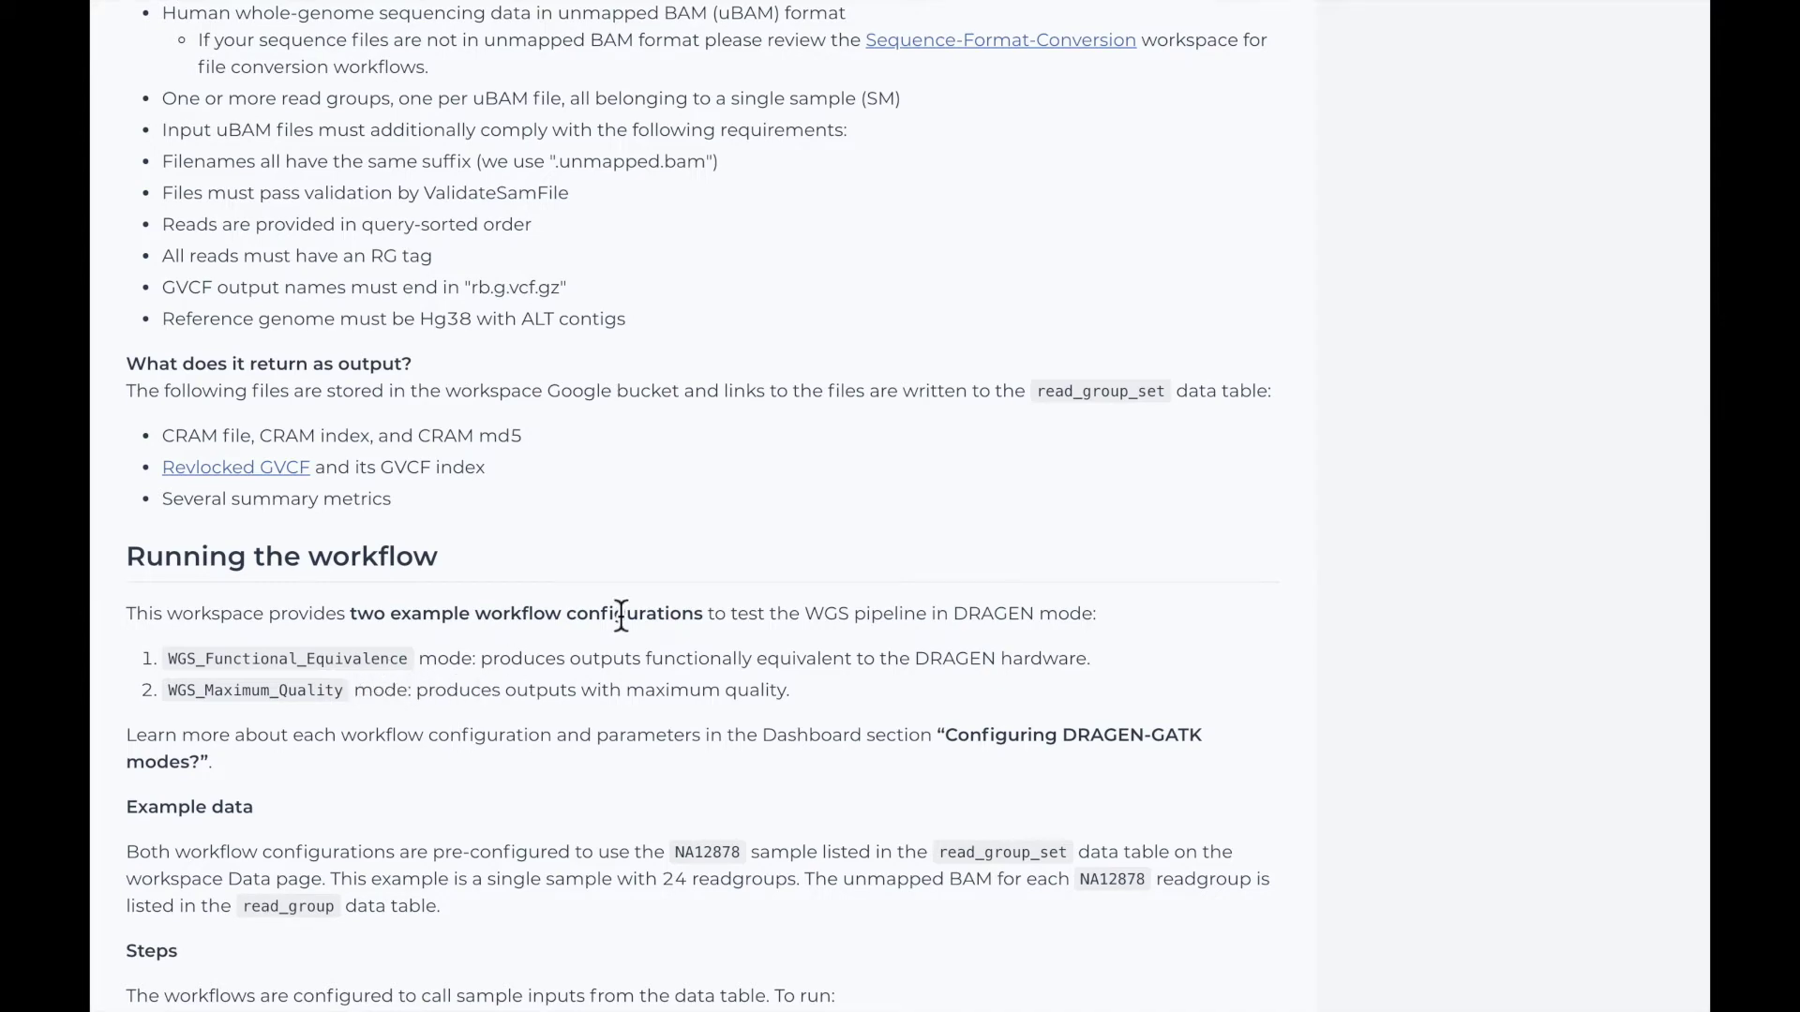
pyautogui.scroll(4, 654, 605)
pyautogui.scroll(15, 657, 601)
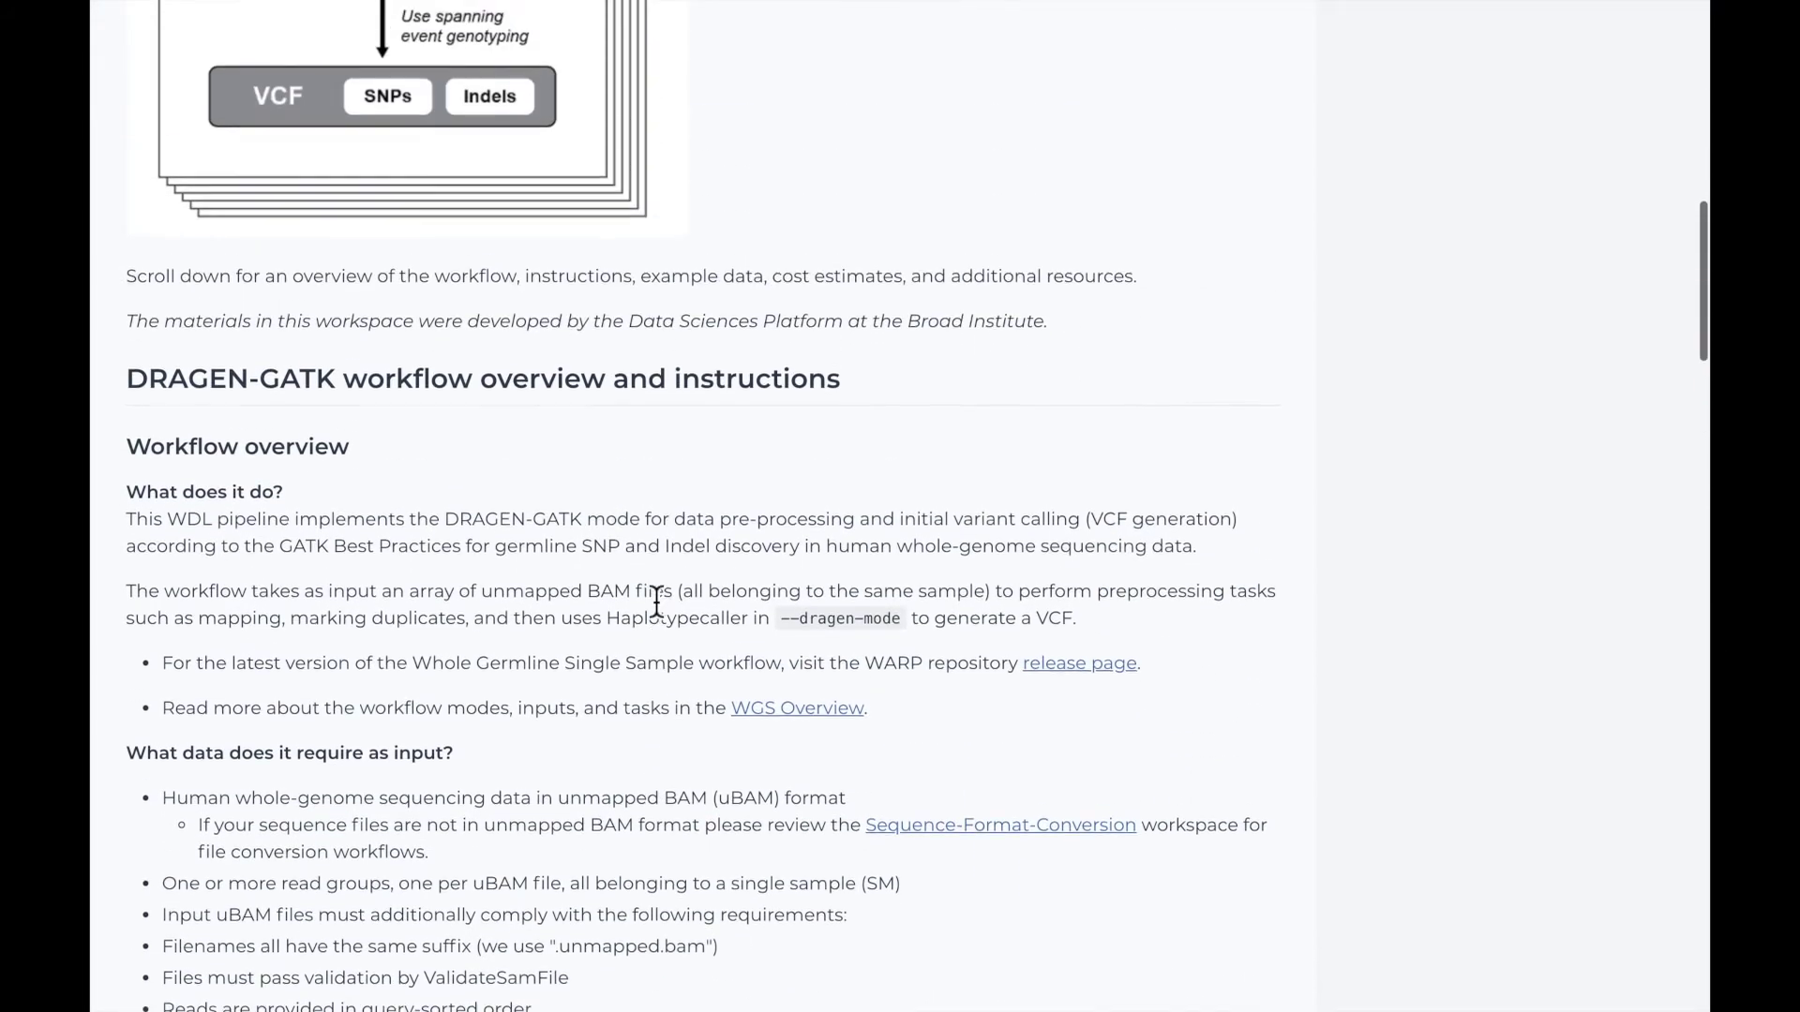
pyautogui.scroll(2, 656, 601)
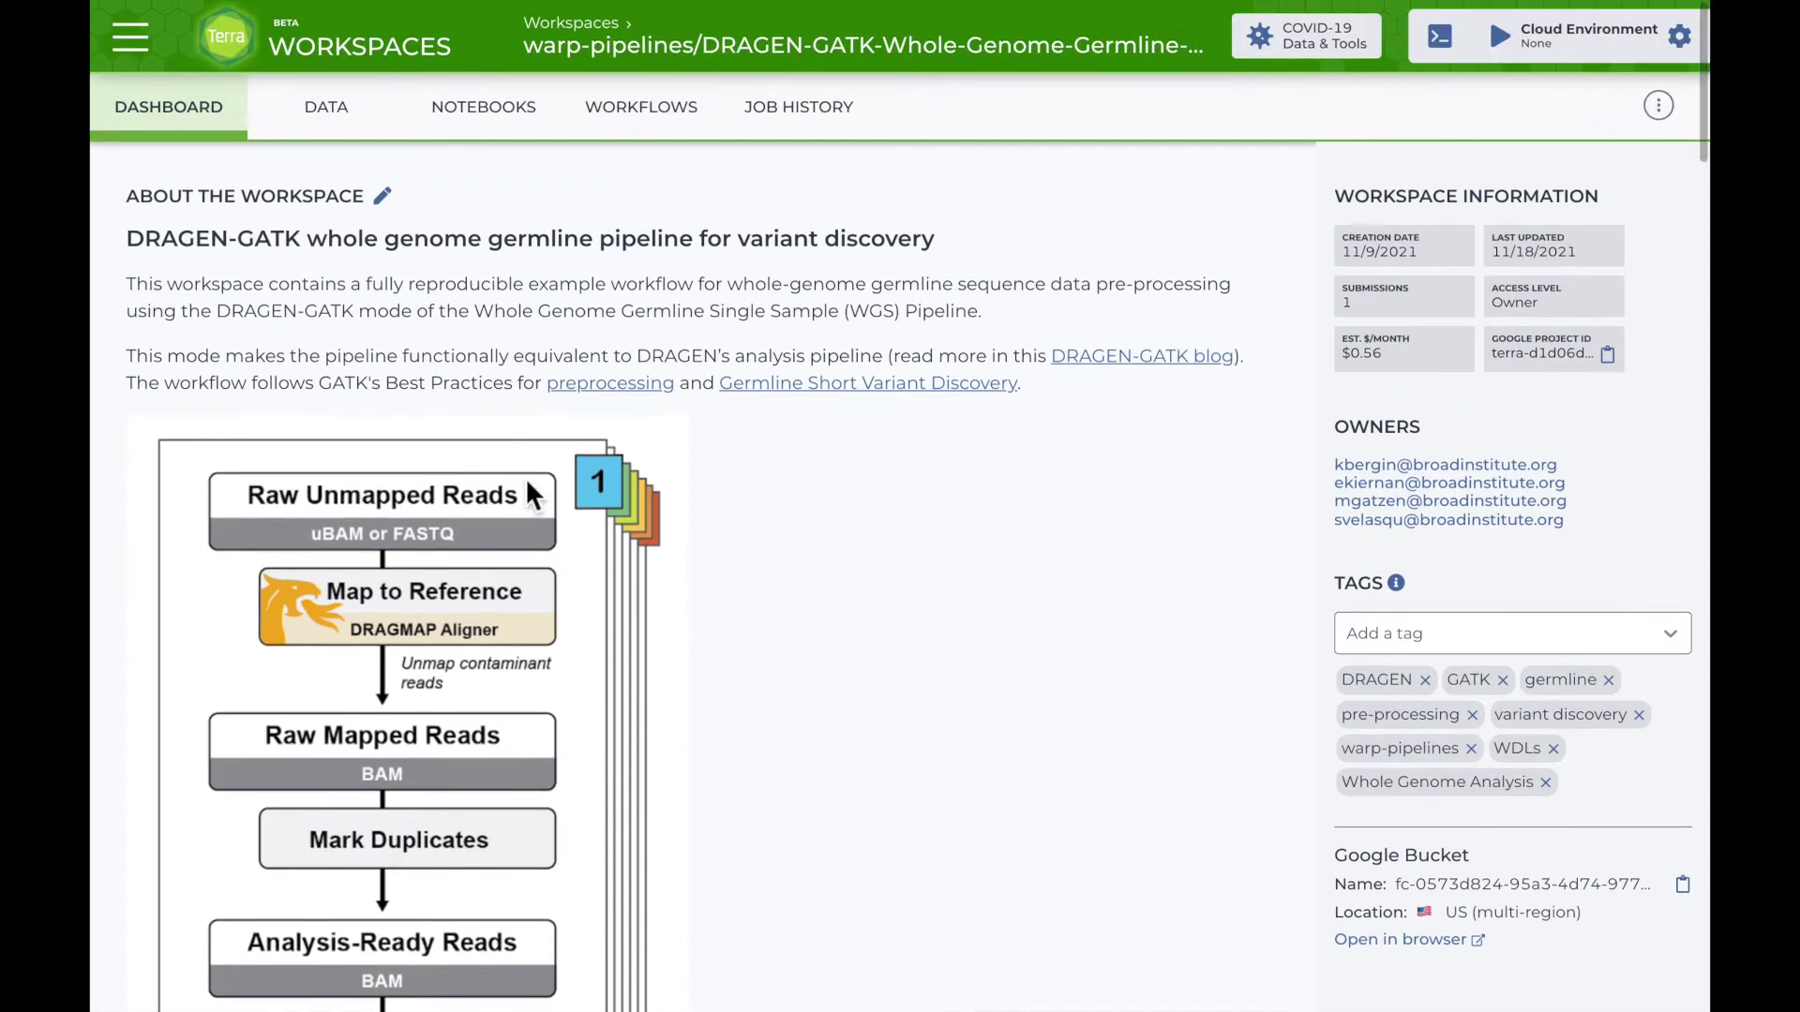
# Review the read_group, read_group_set, hg38 and Workspace Data tables, then go to the workflows list.
pyautogui.click(359, 142)
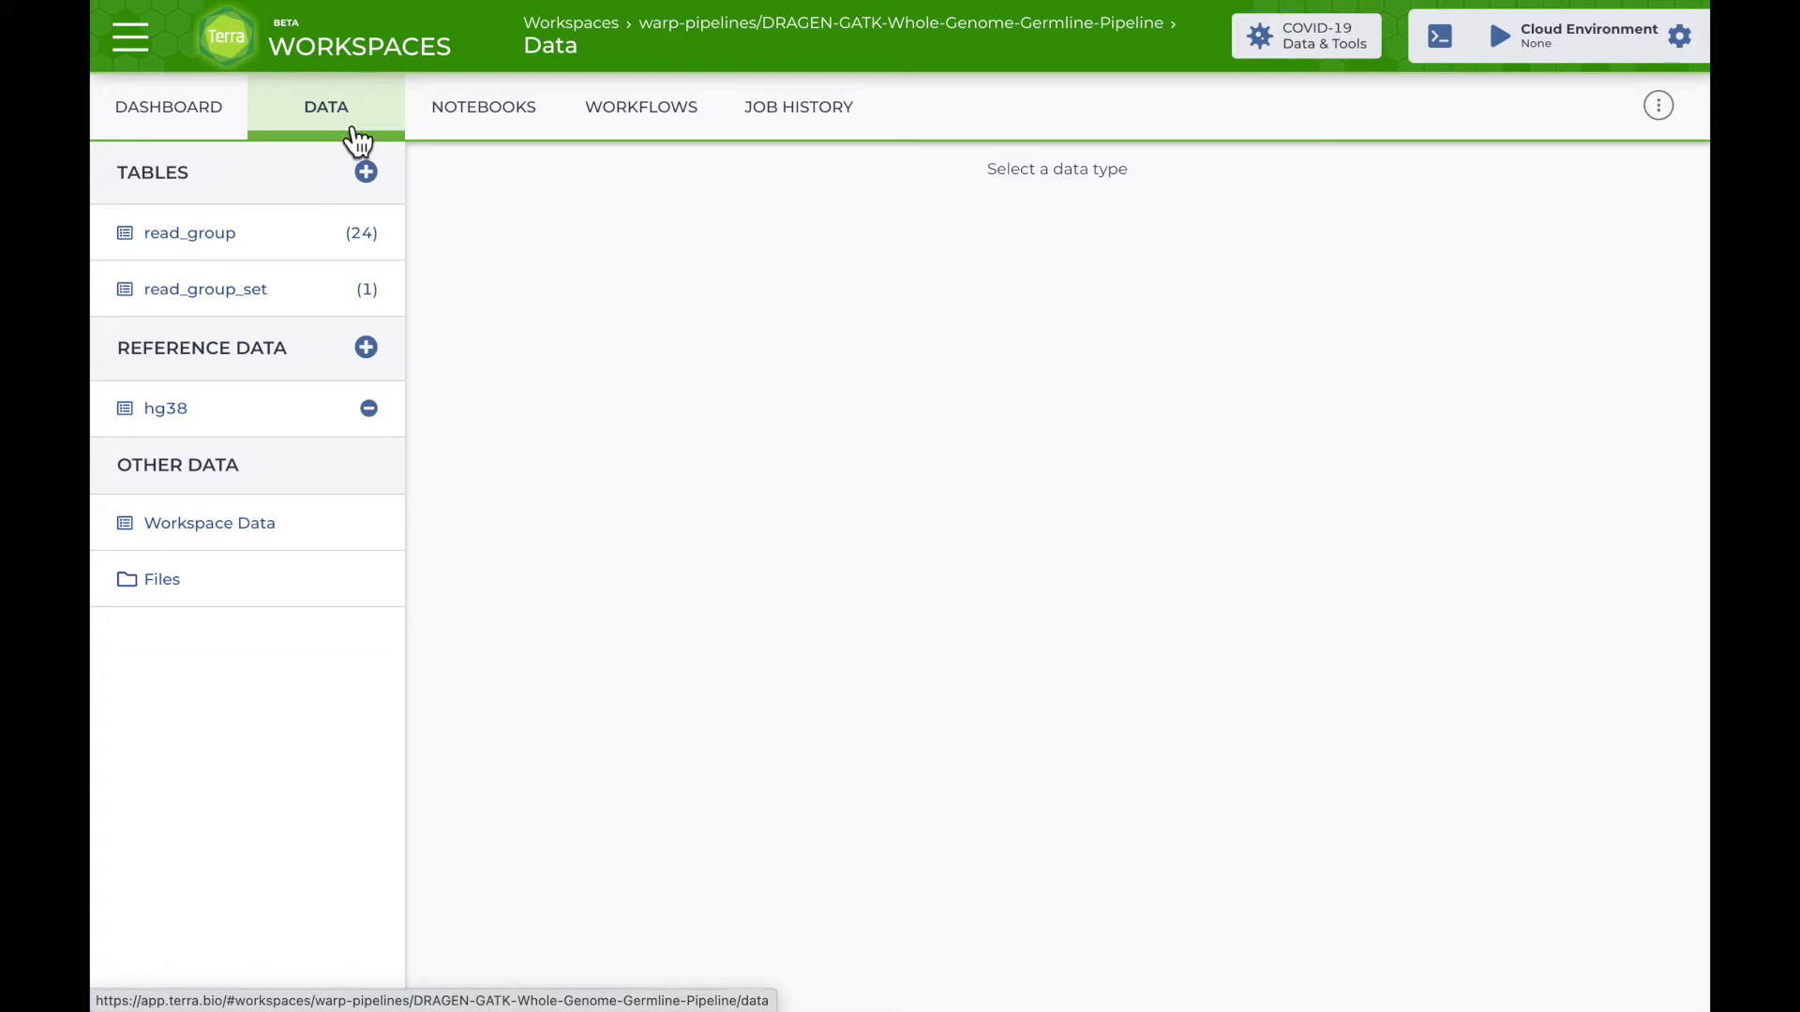
pyautogui.click(264, 255)
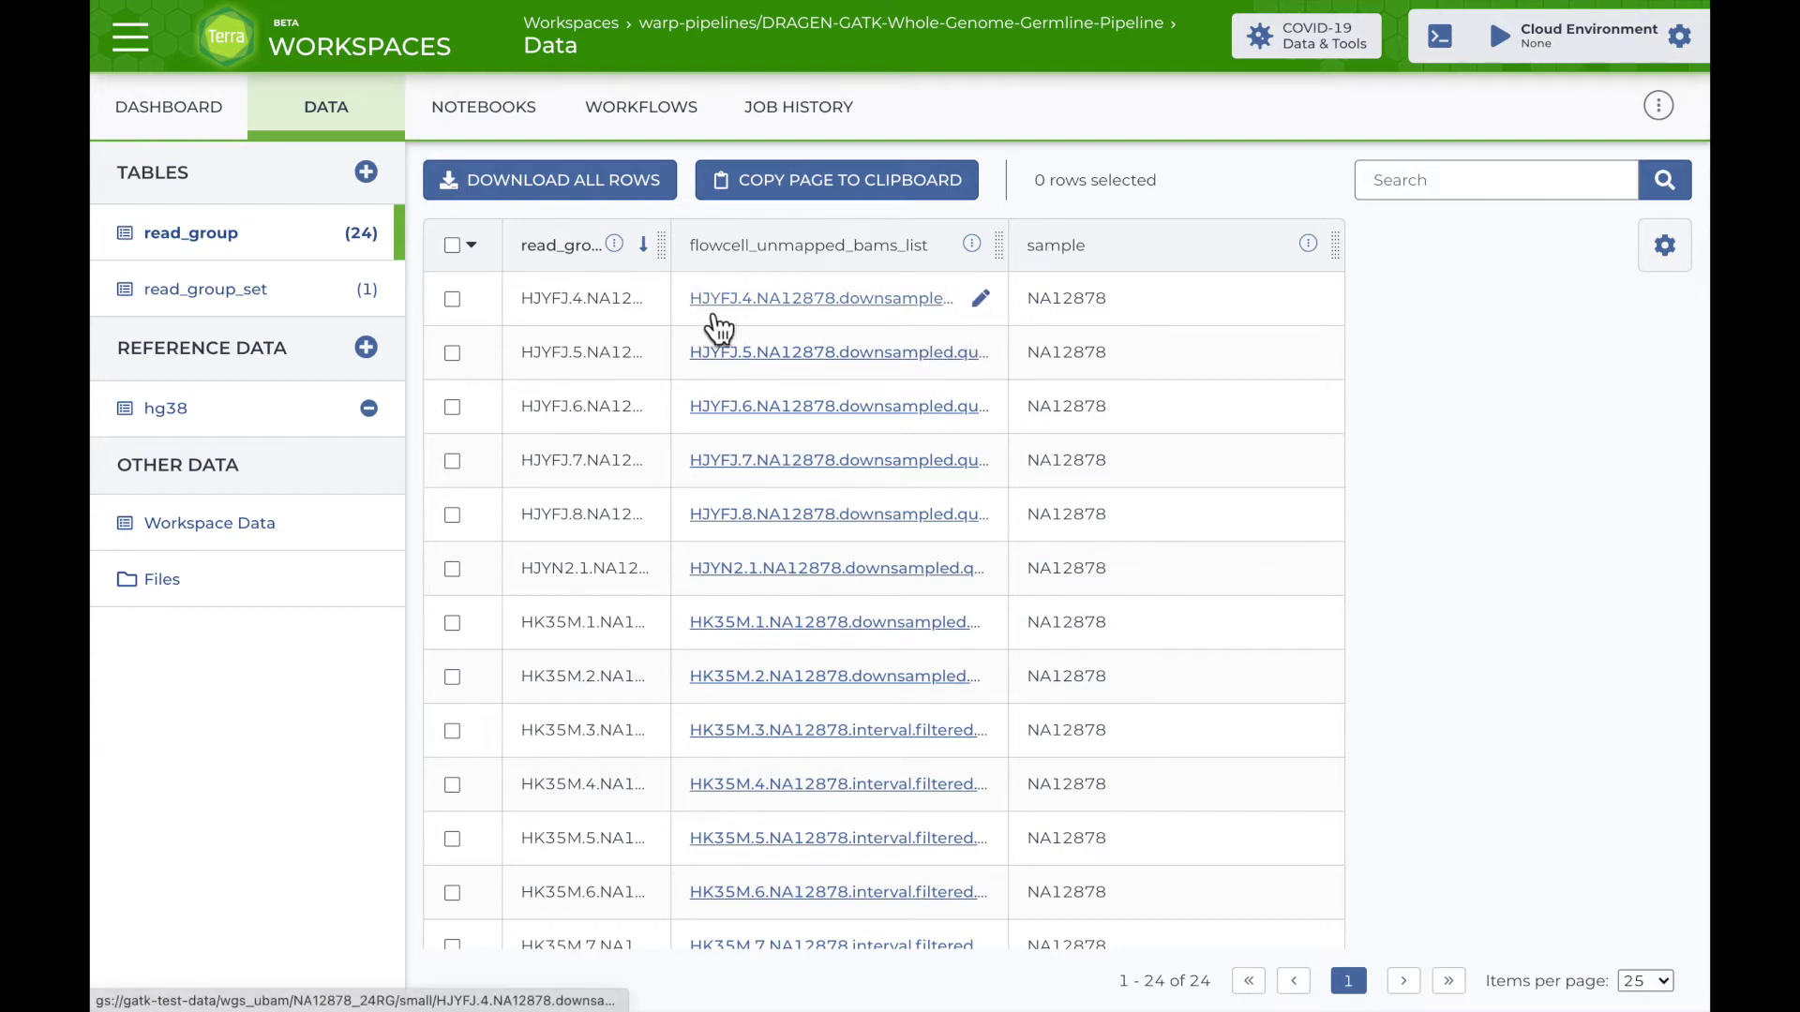
pyautogui.click(290, 310)
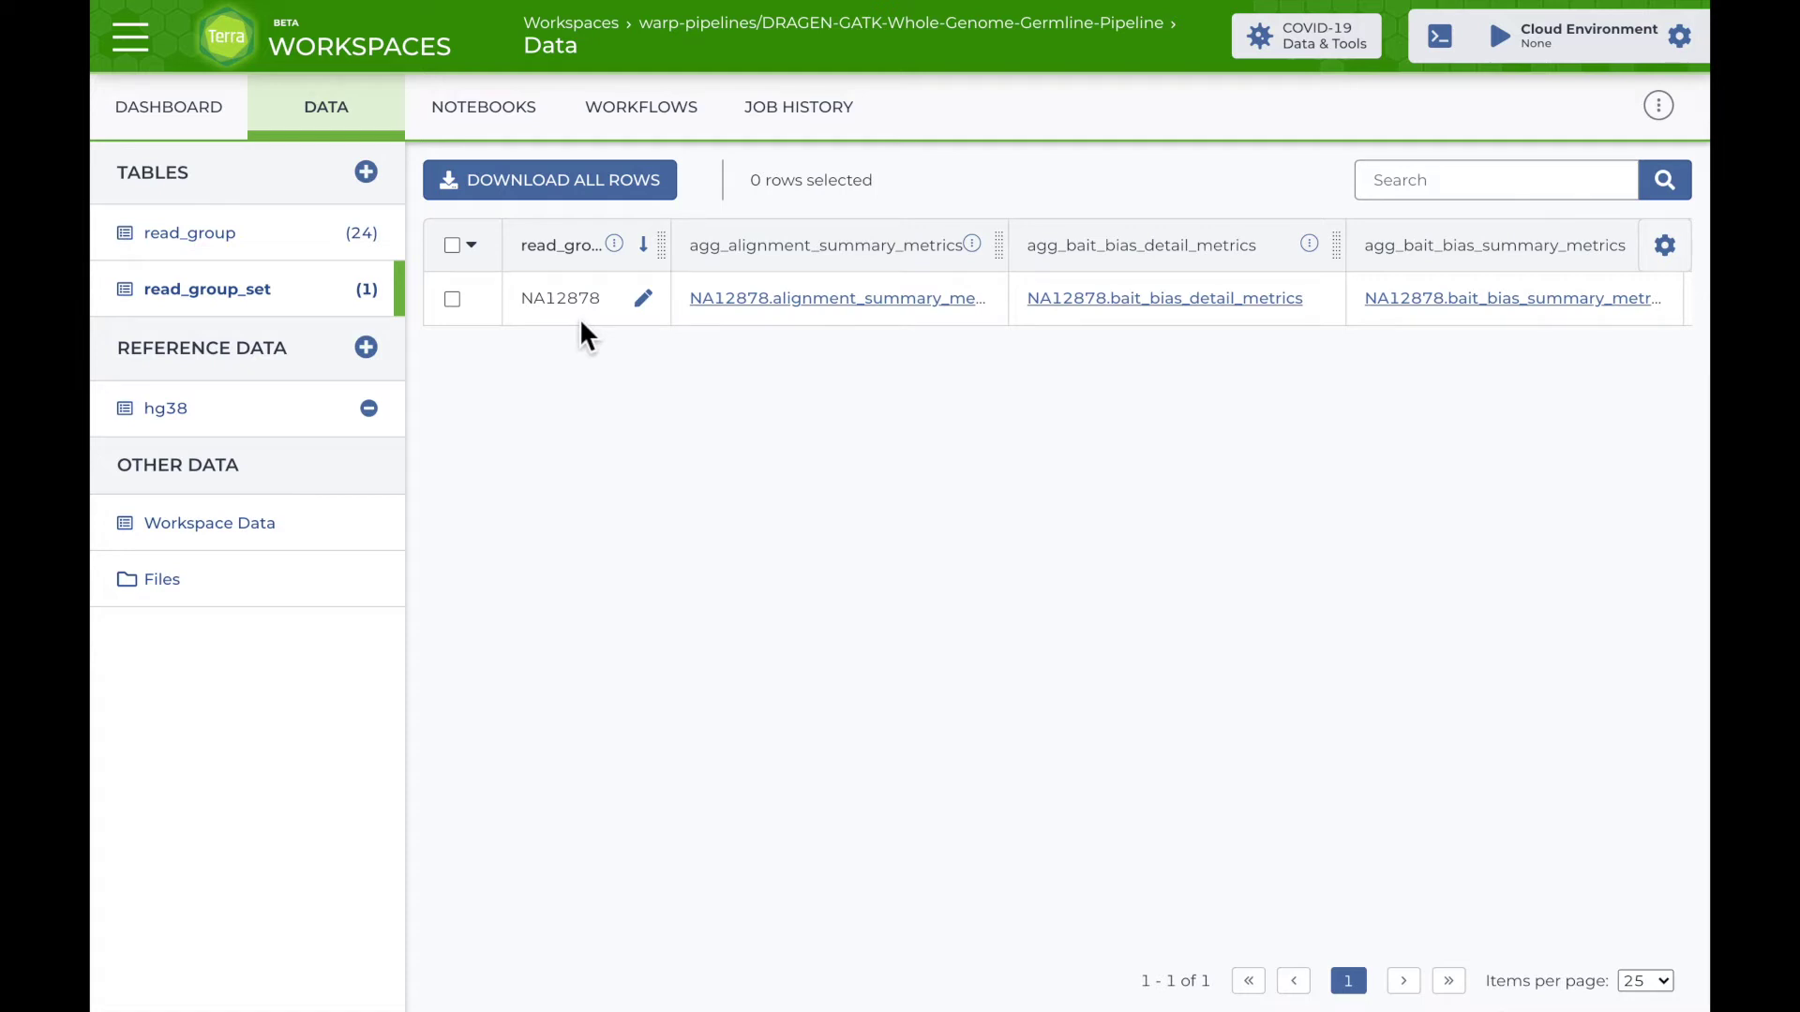
pyautogui.click(219, 404)
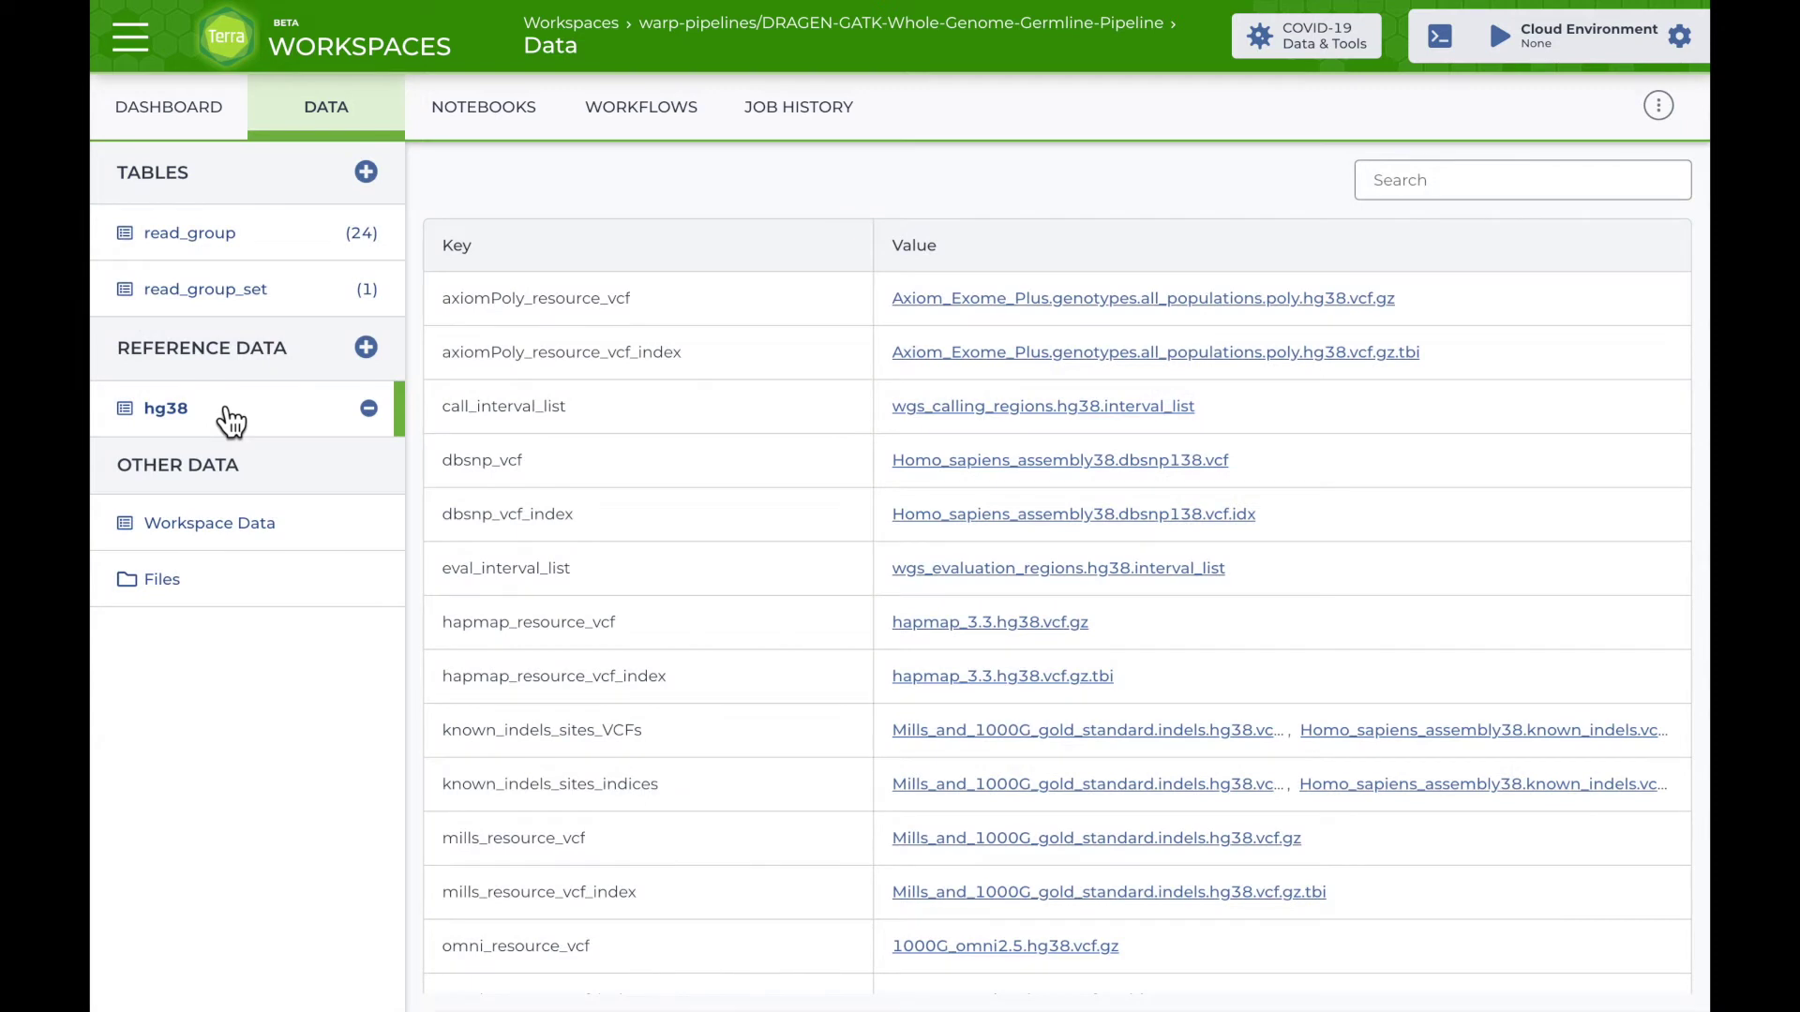
pyautogui.click(298, 549)
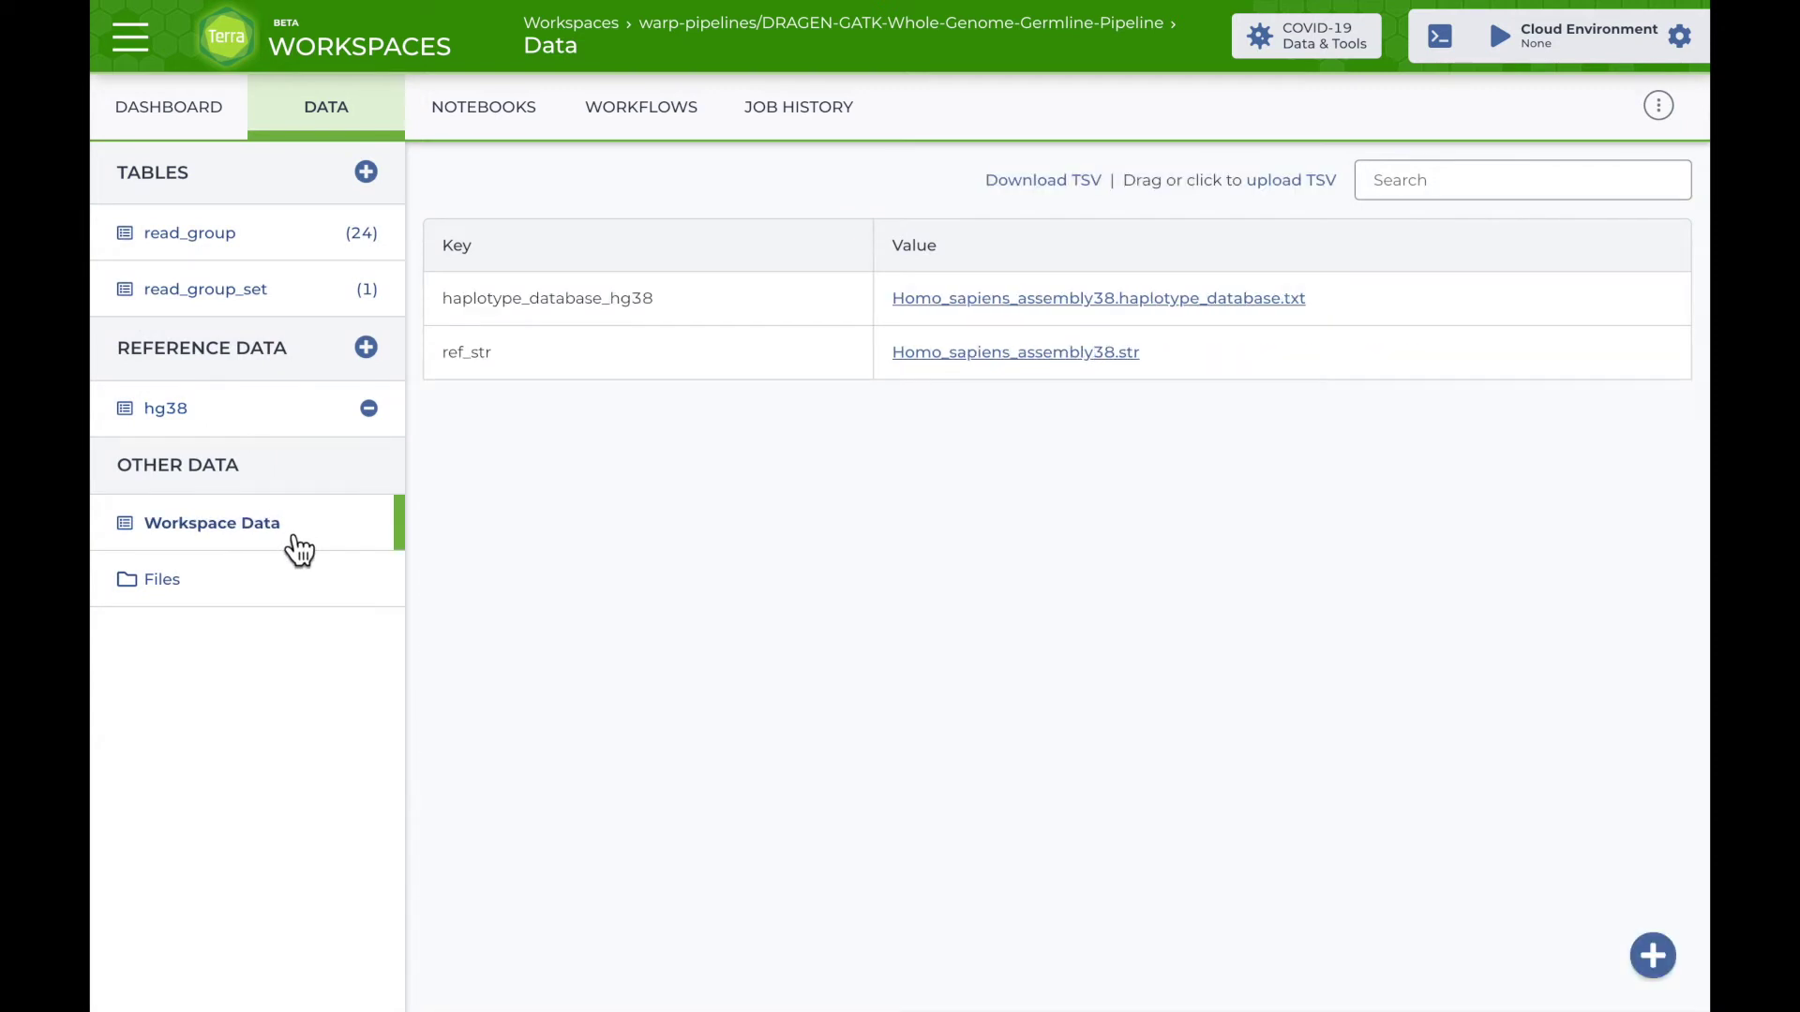
pyautogui.click(657, 137)
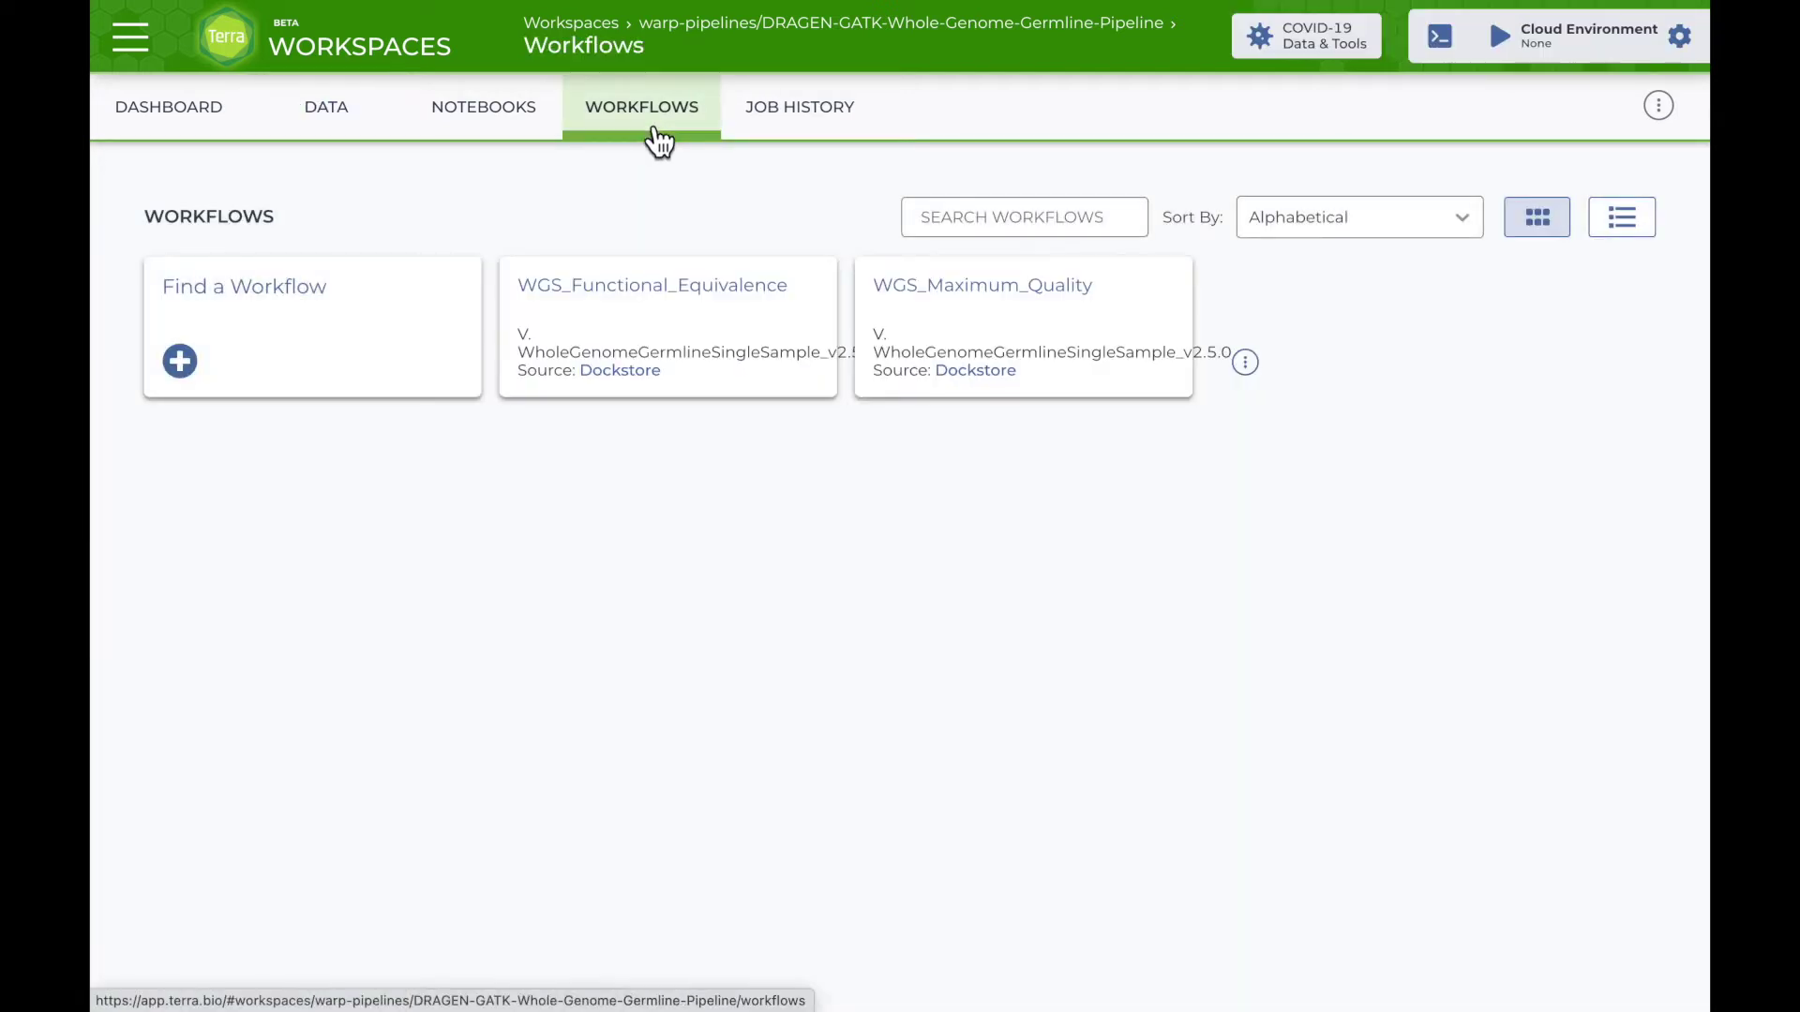
# Open the WGS_Functional_Equivalence configuration and scroll through its prefilled INPUTS table.
pyautogui.click(664, 319)
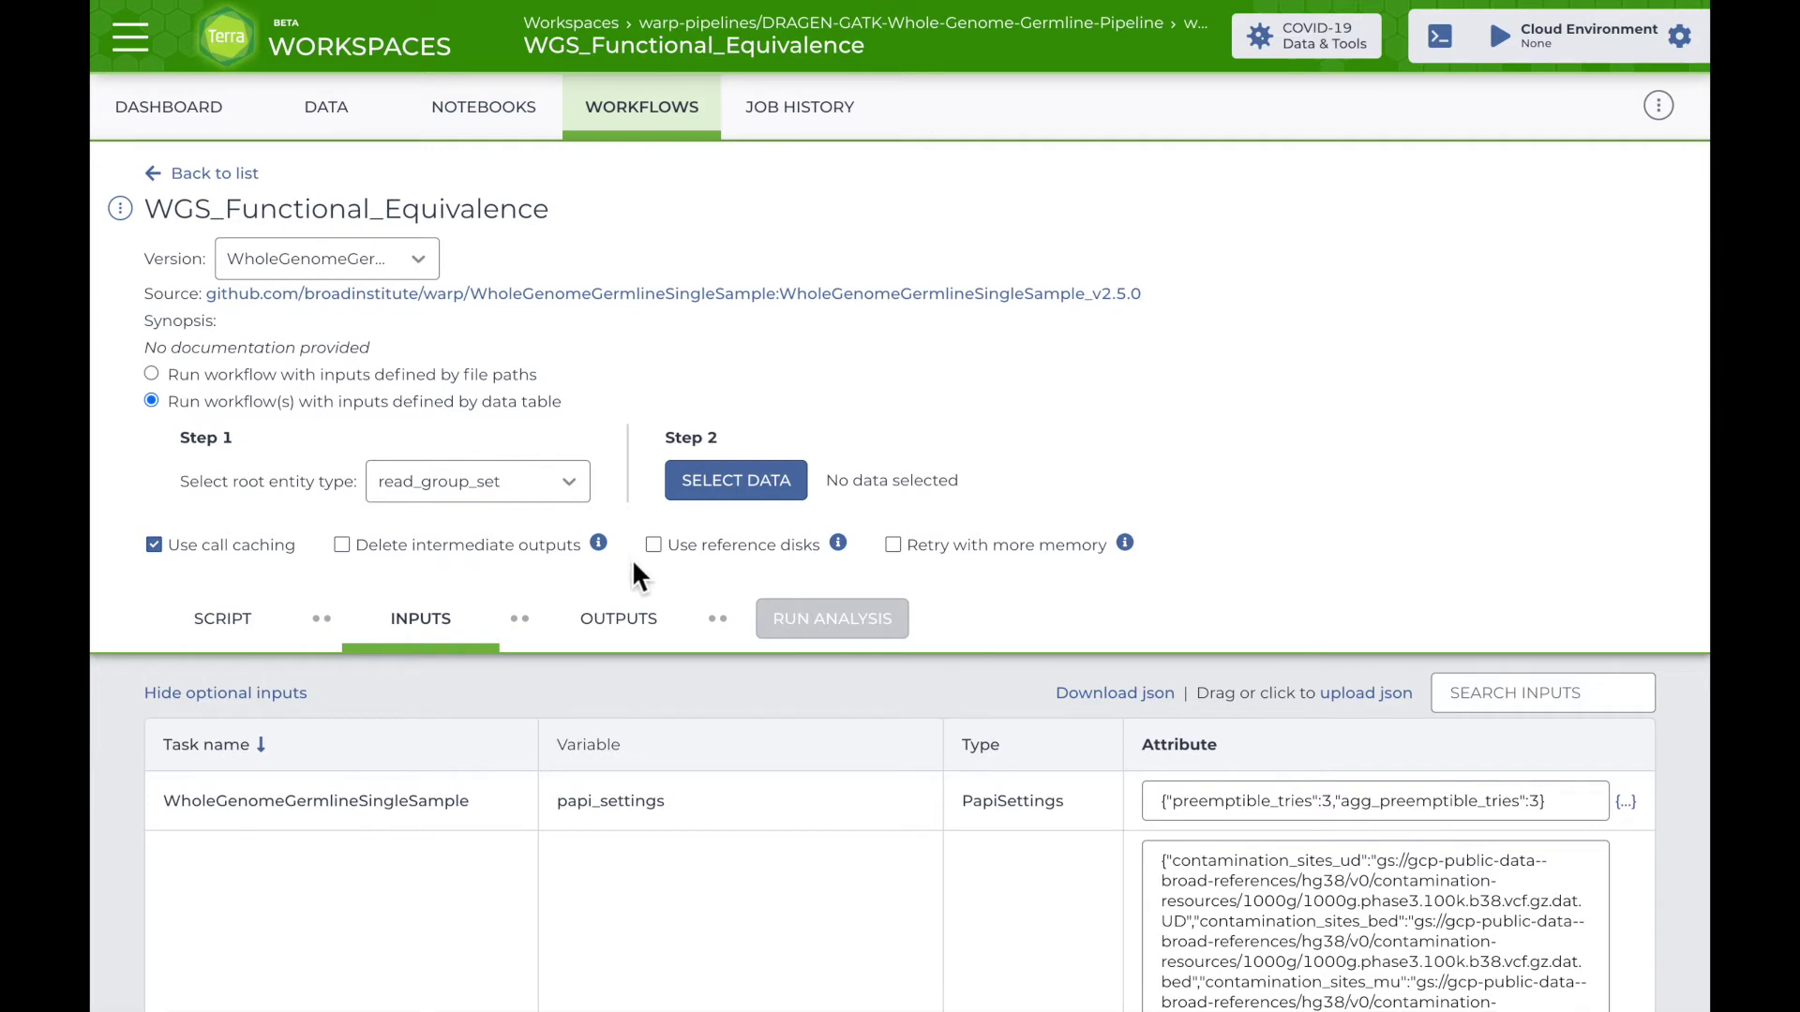
pyautogui.scroll(-1, 627, 577)
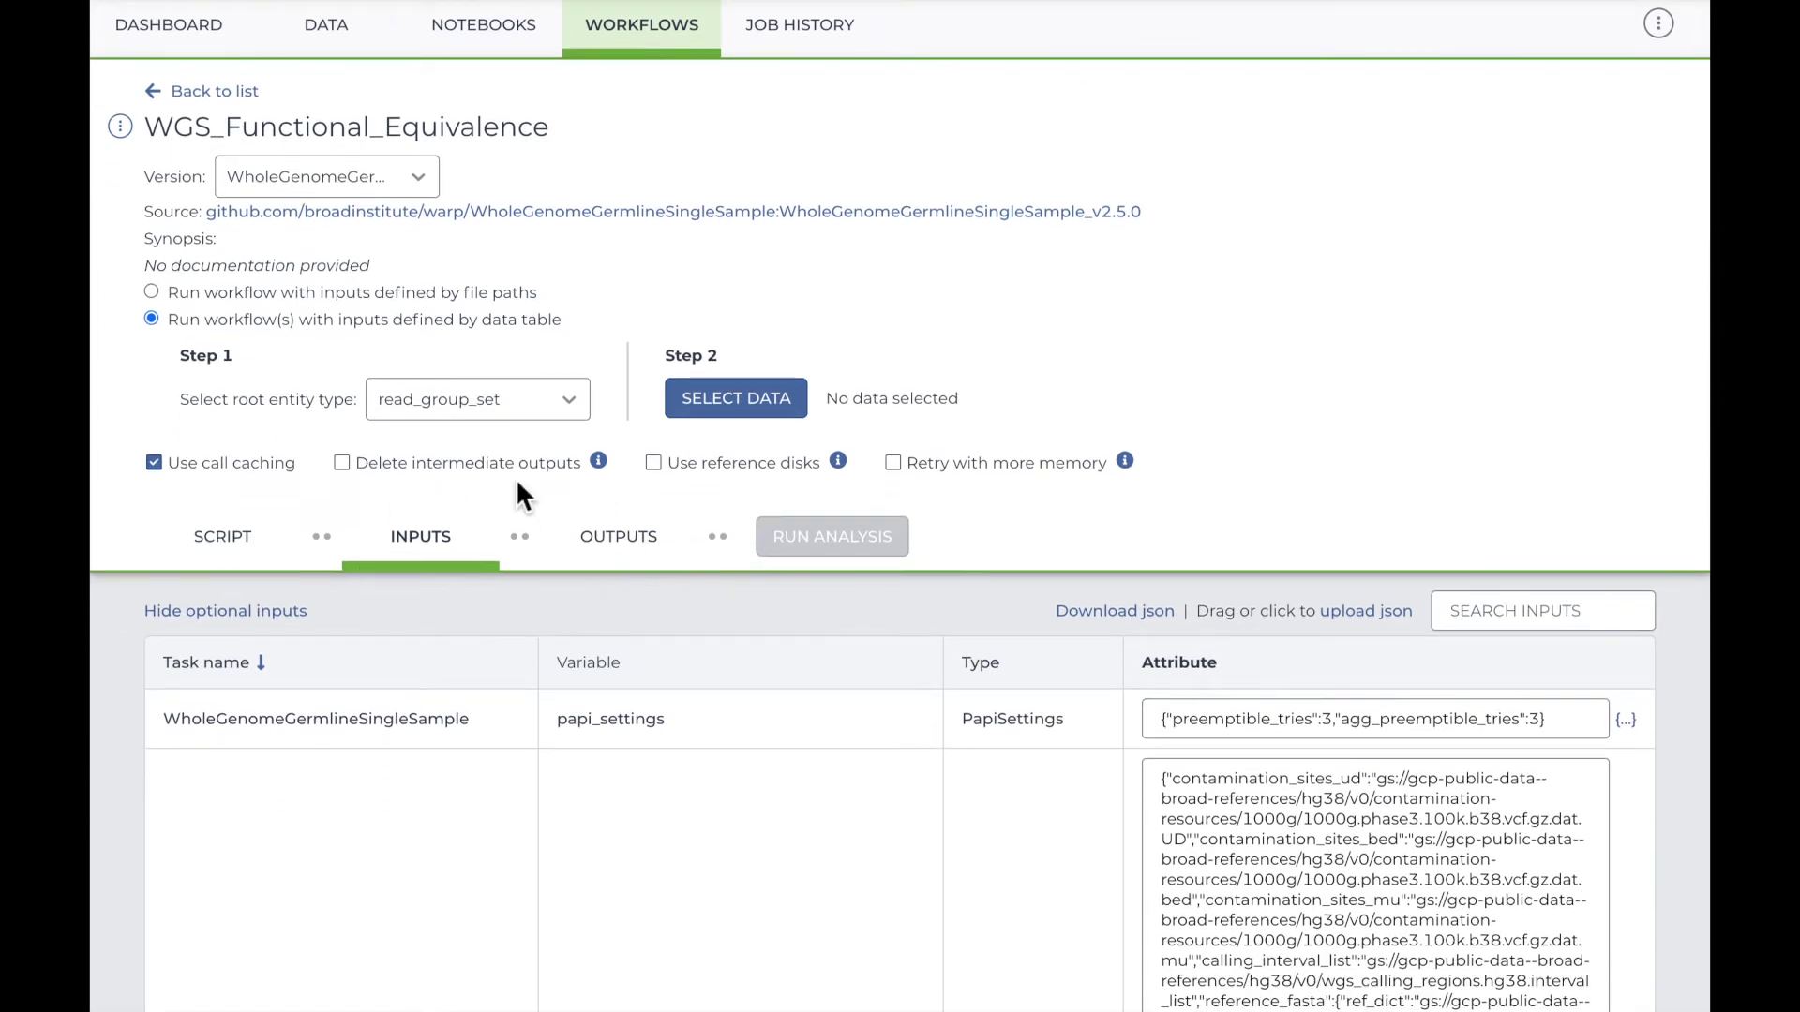
pyautogui.scroll(-1, 596, 624)
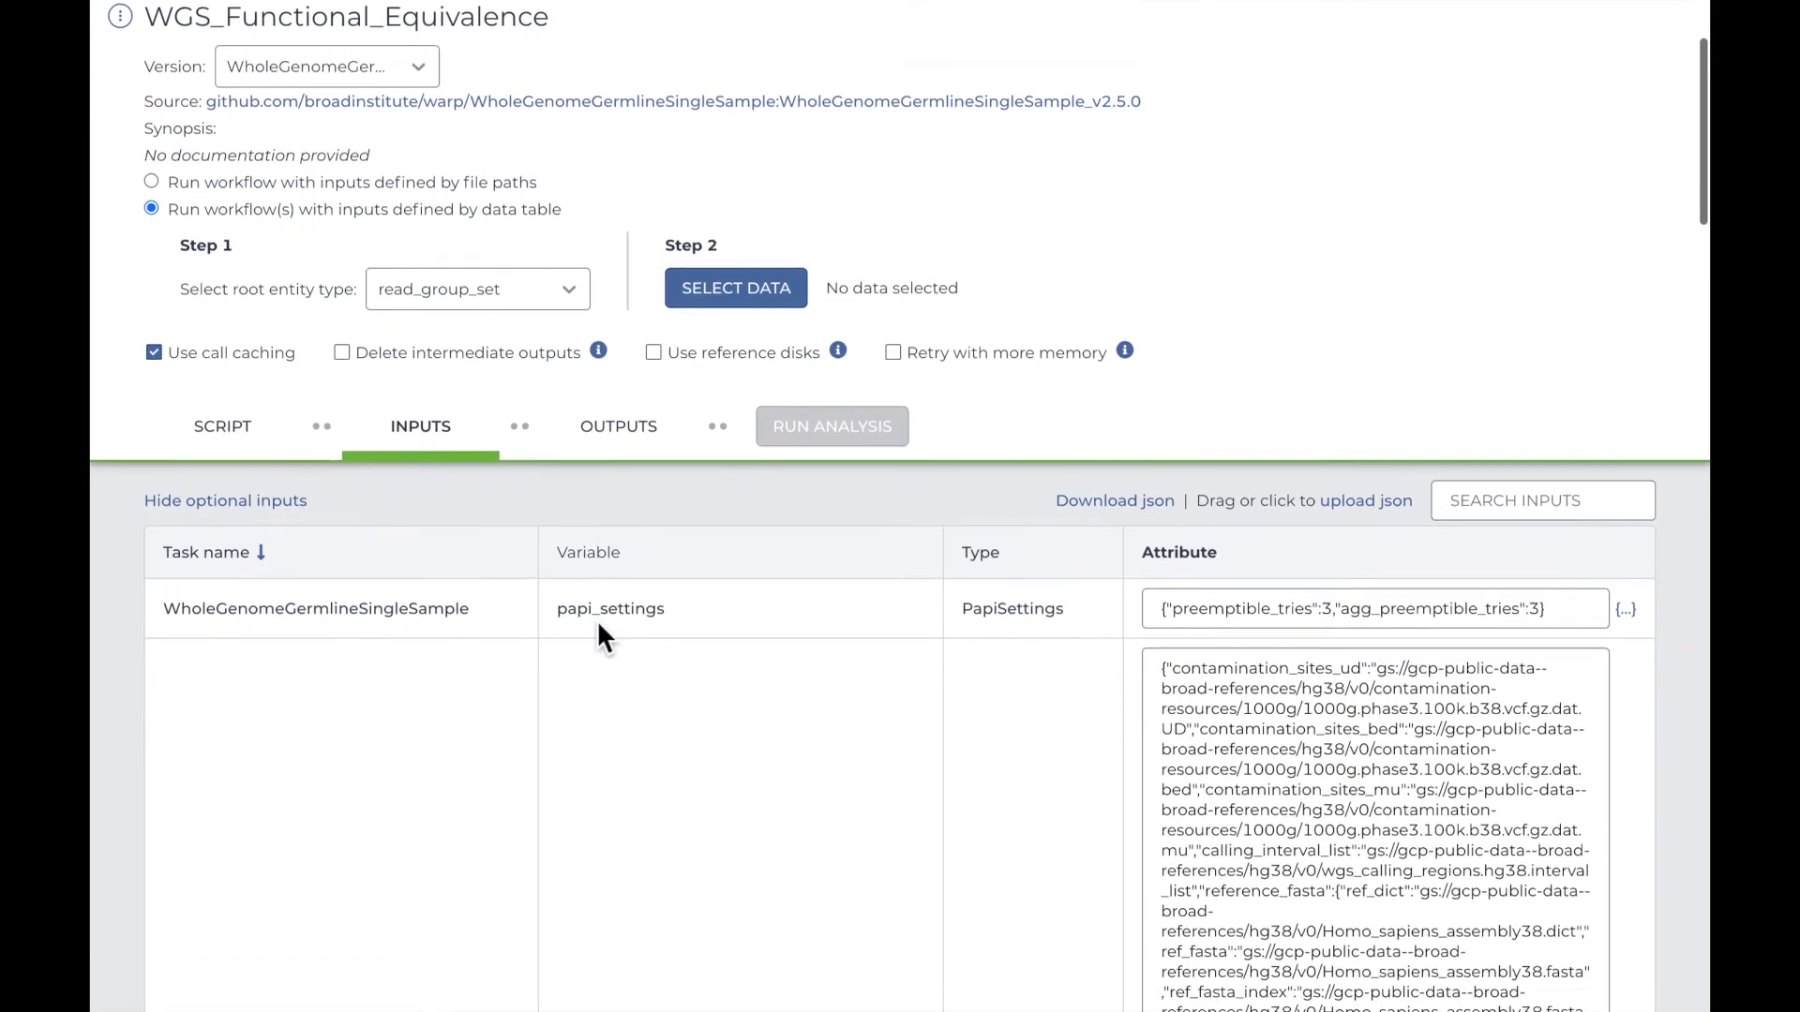
pyautogui.scroll(-1, 596, 620)
pyautogui.scroll(2, 597, 620)
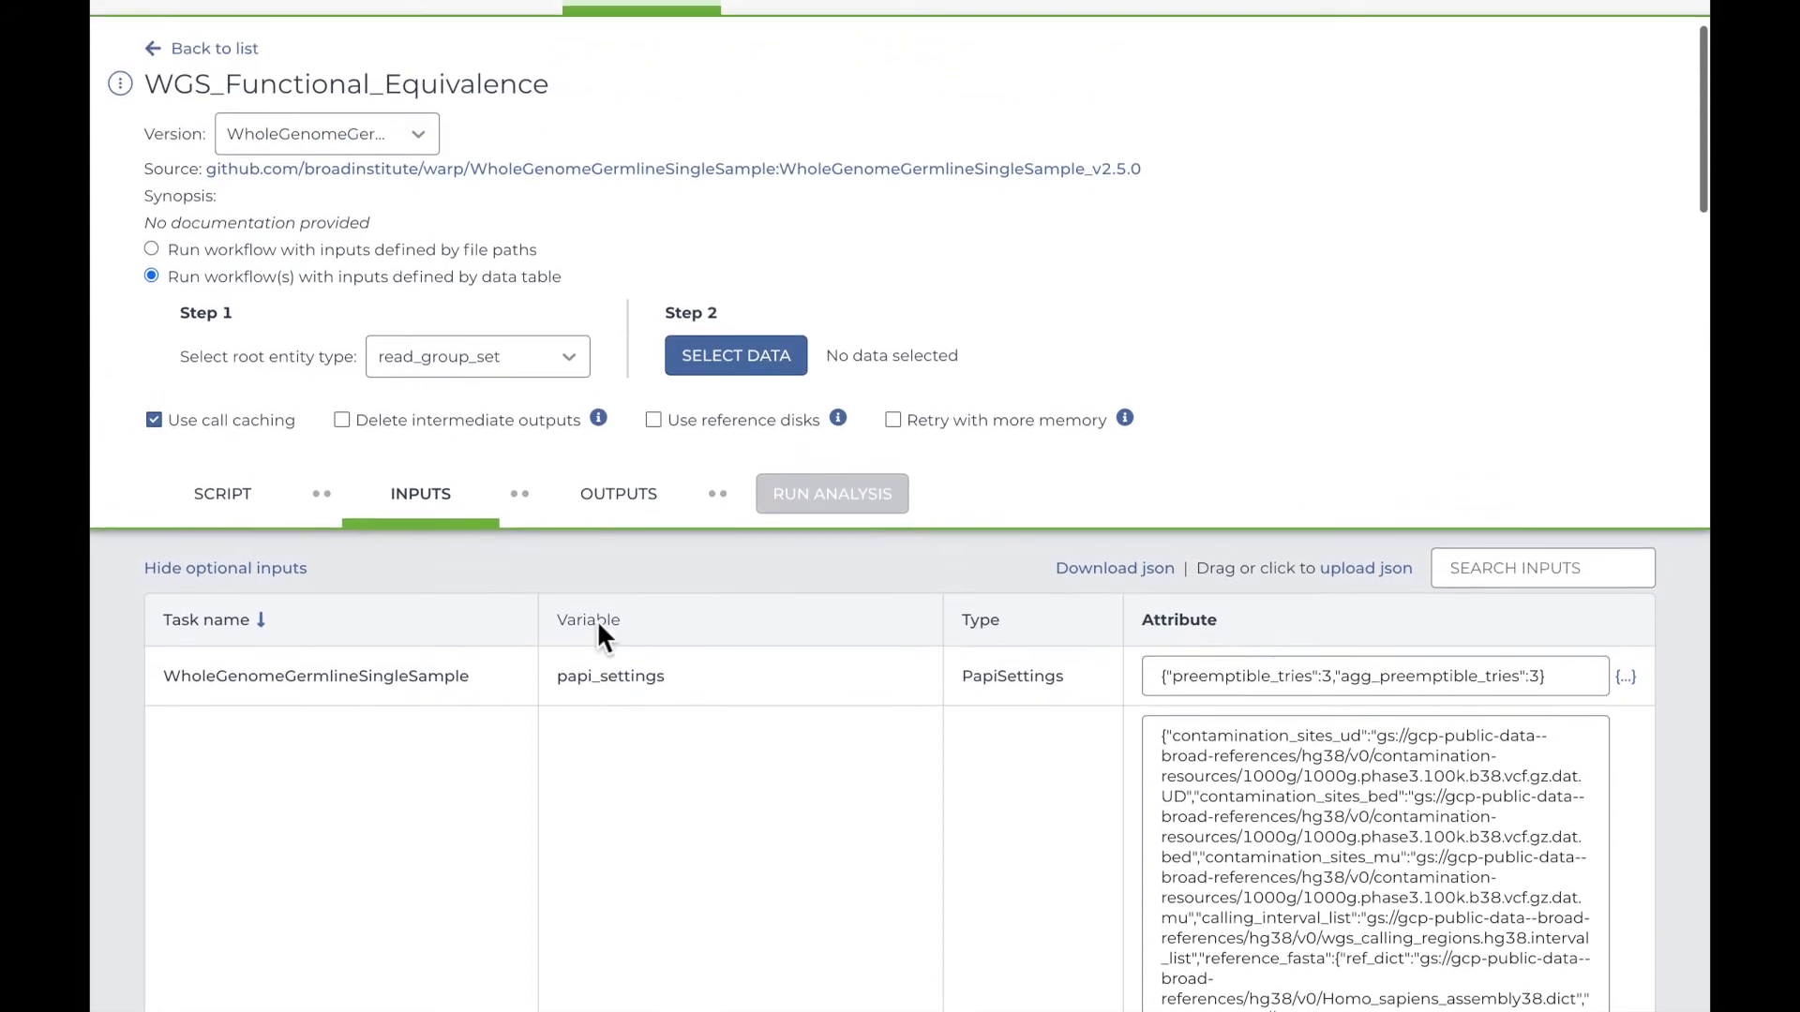
pyautogui.click(636, 521)
pyautogui.scroll(-3, 671, 754)
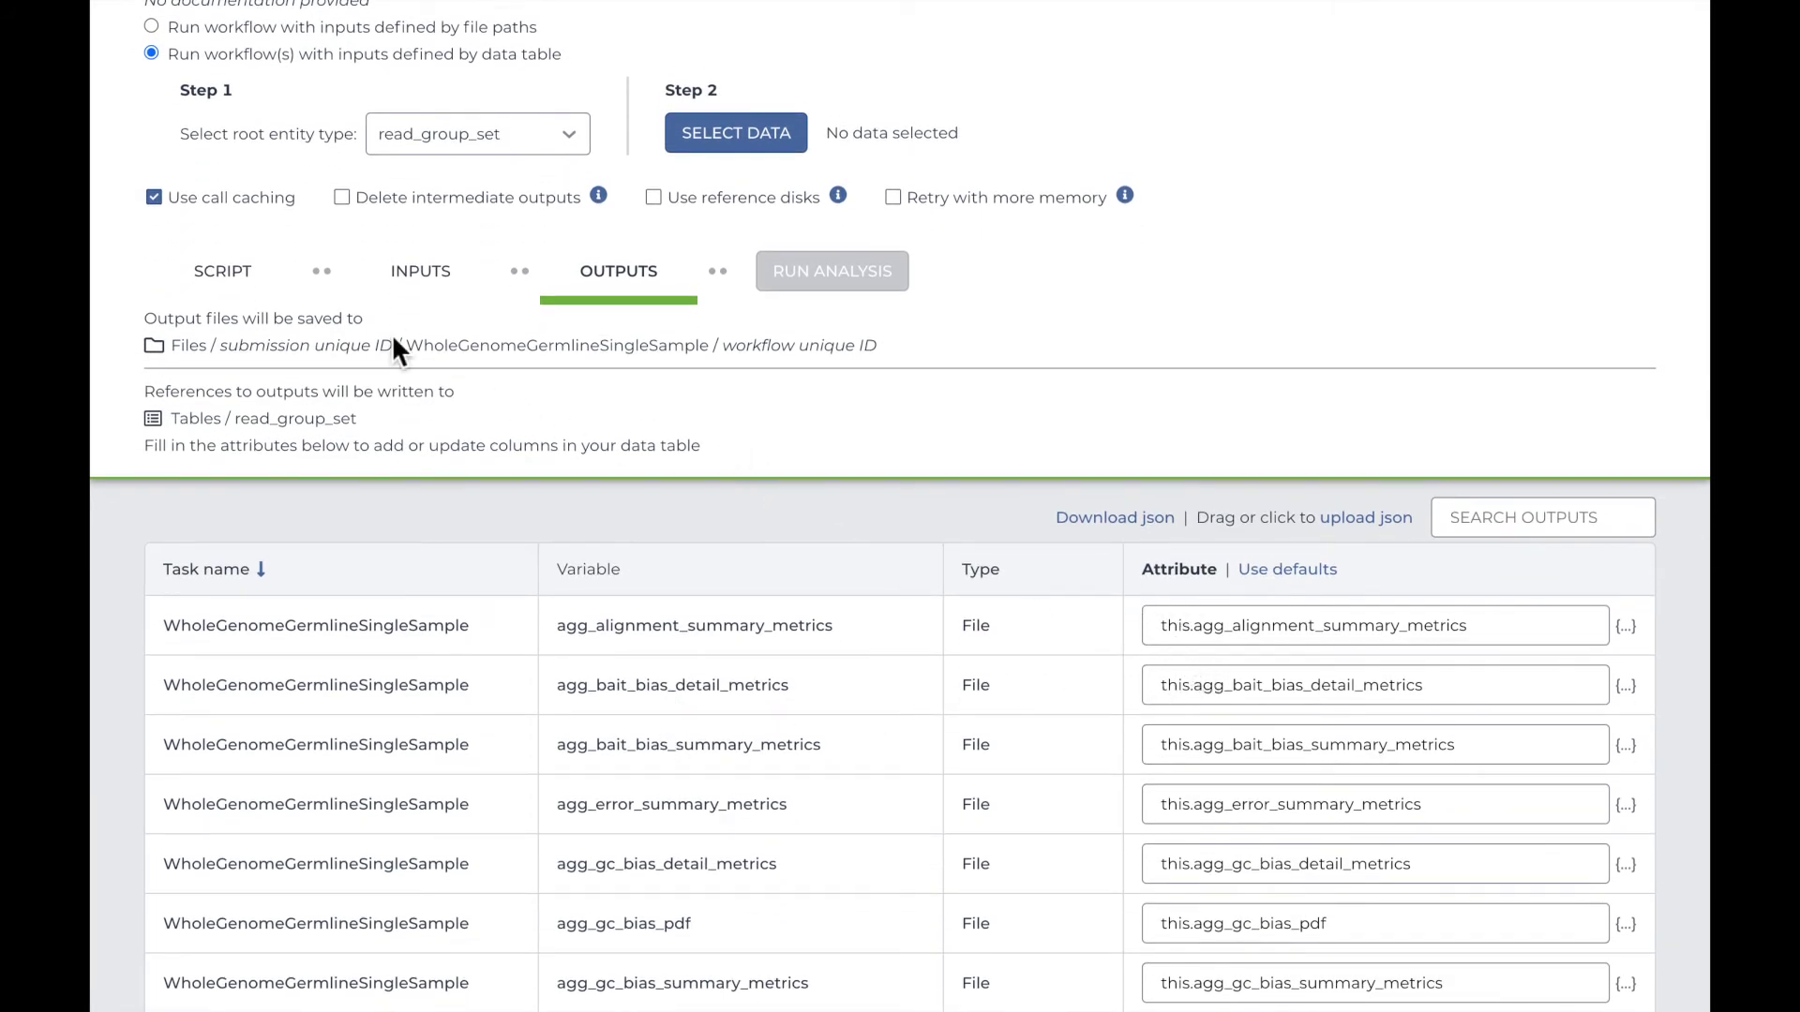
pyautogui.click(232, 276)
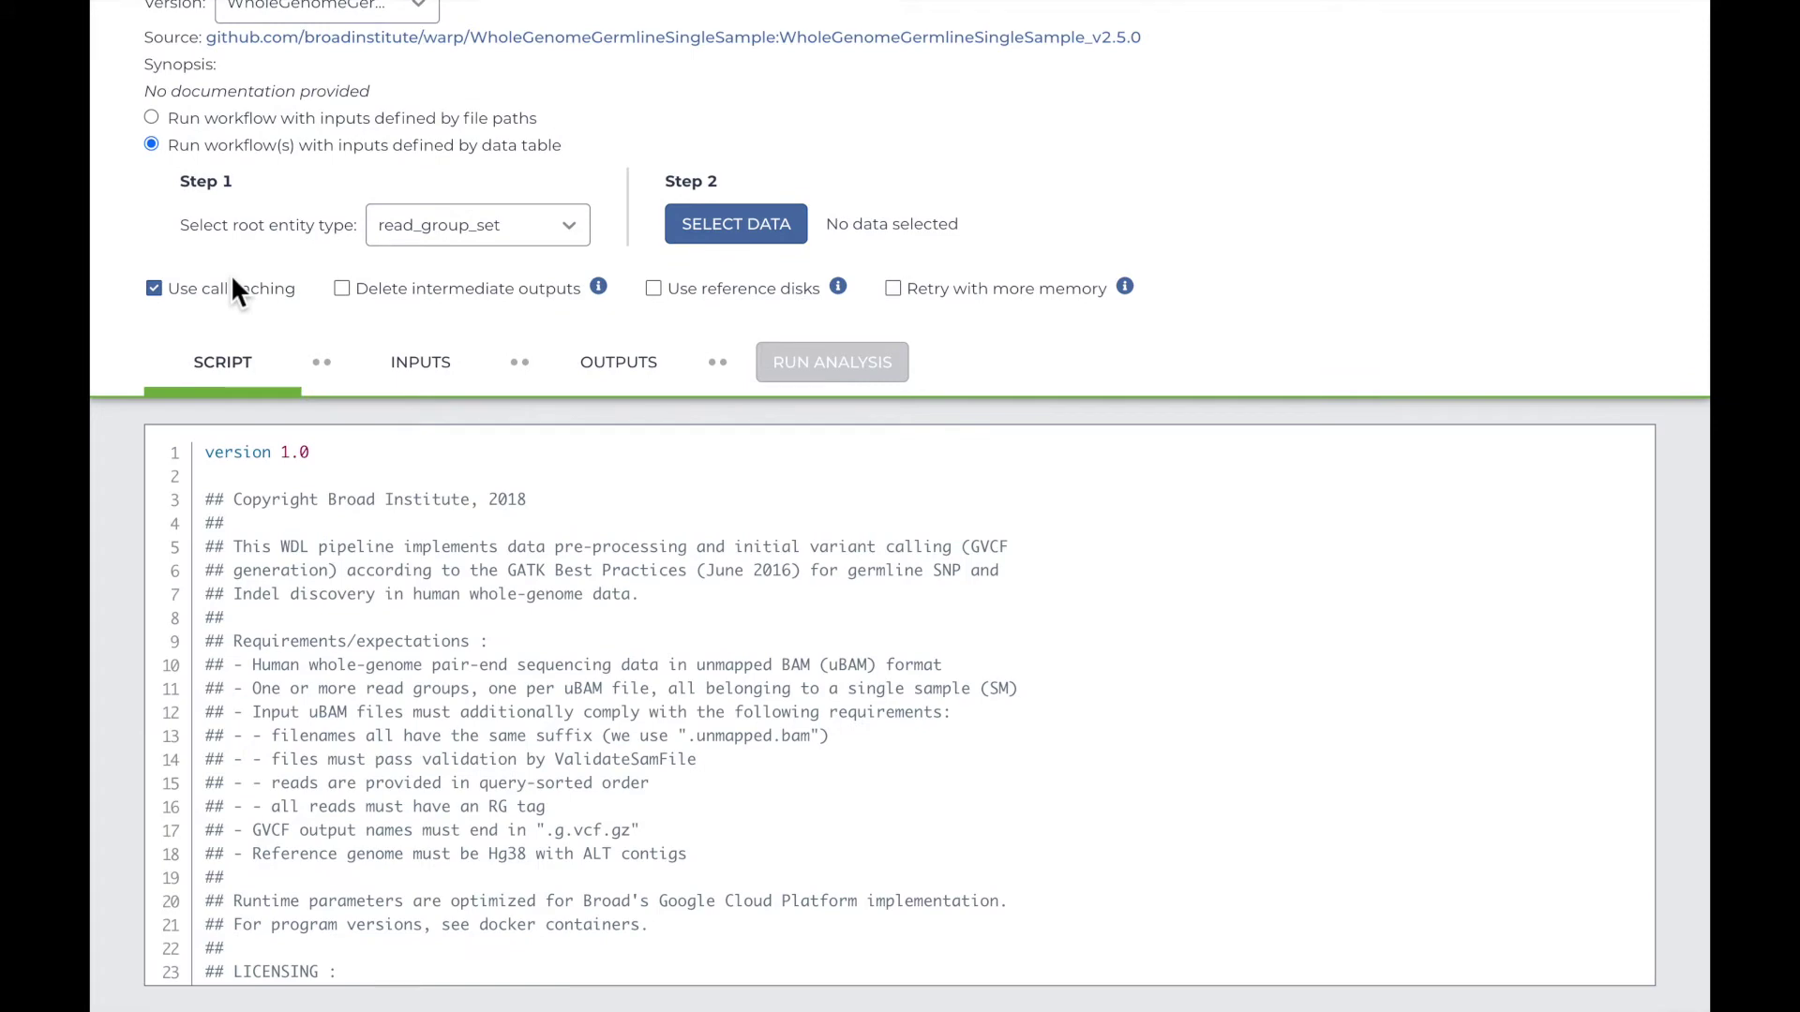
pyautogui.scroll(-5, 334, 699)
pyautogui.scroll(-2, 333, 699)
pyautogui.scroll(4, 334, 698)
pyautogui.scroll(1, 334, 699)
pyautogui.scroll(3, 1138, 340)
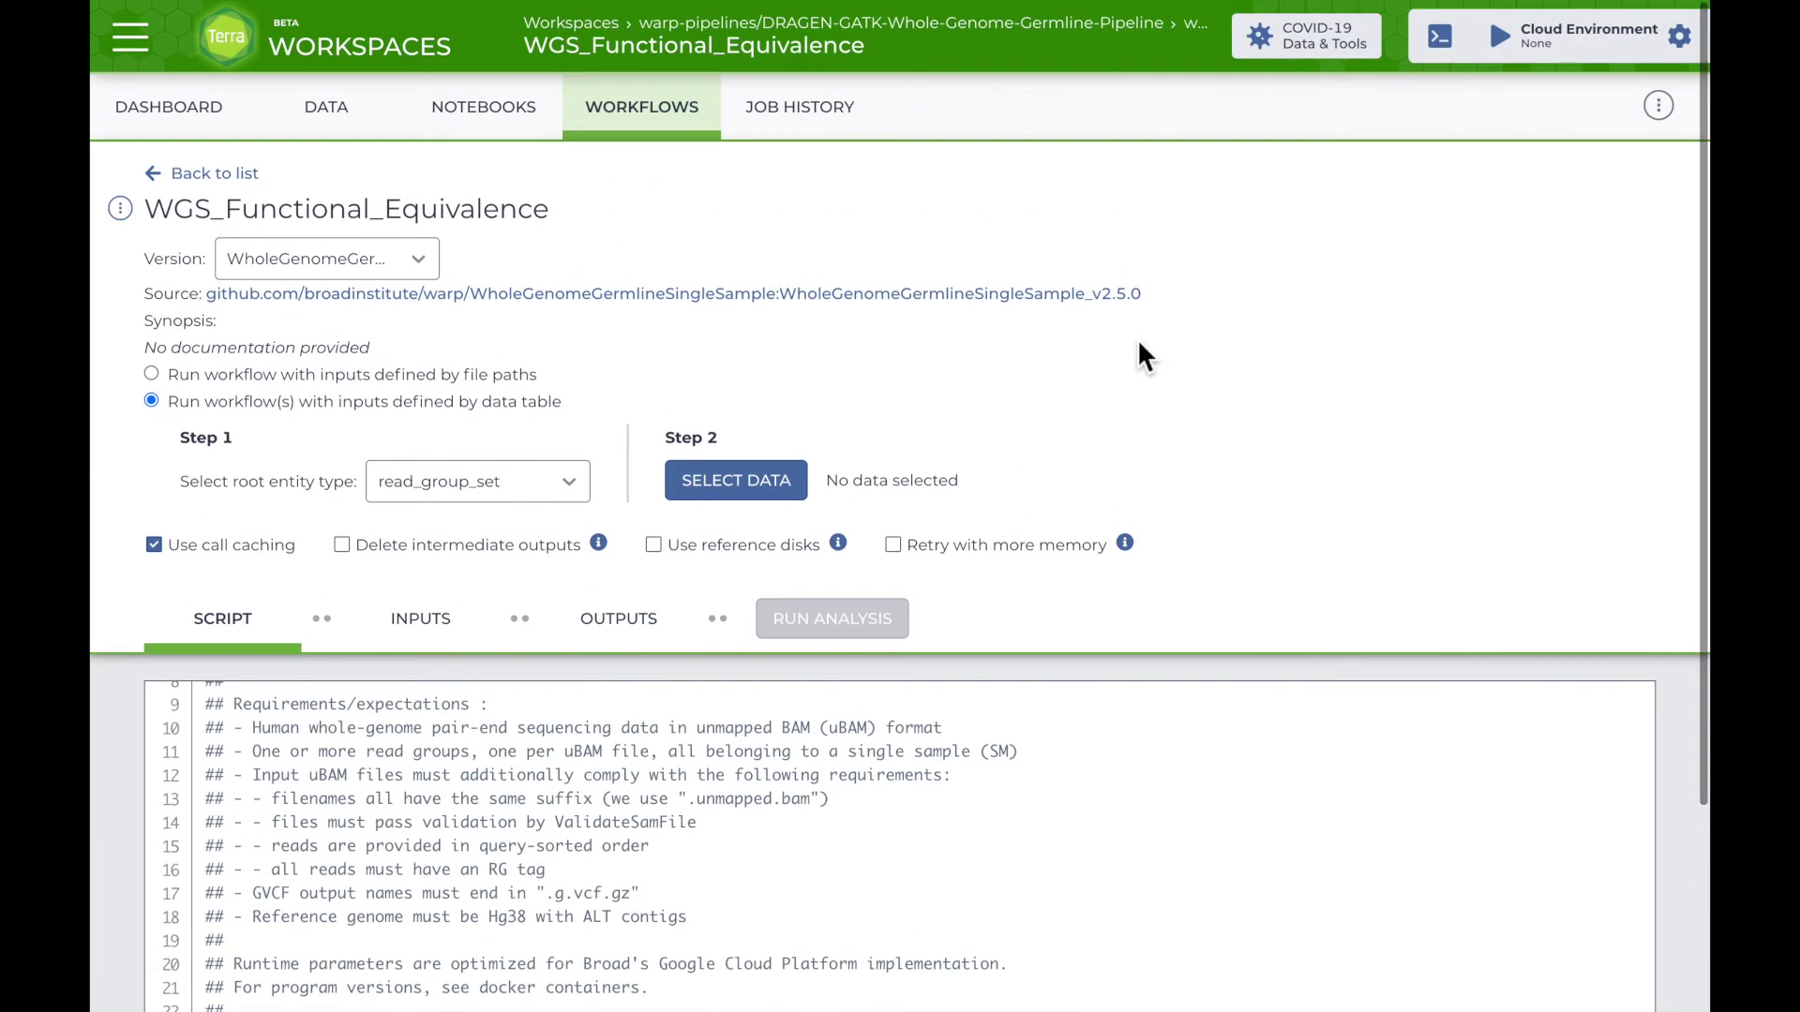
# Check the finished WGS_Functional_Equivalence submission in Job History, then return to the dashboard's workspace menu.
pyautogui.click(821, 139)
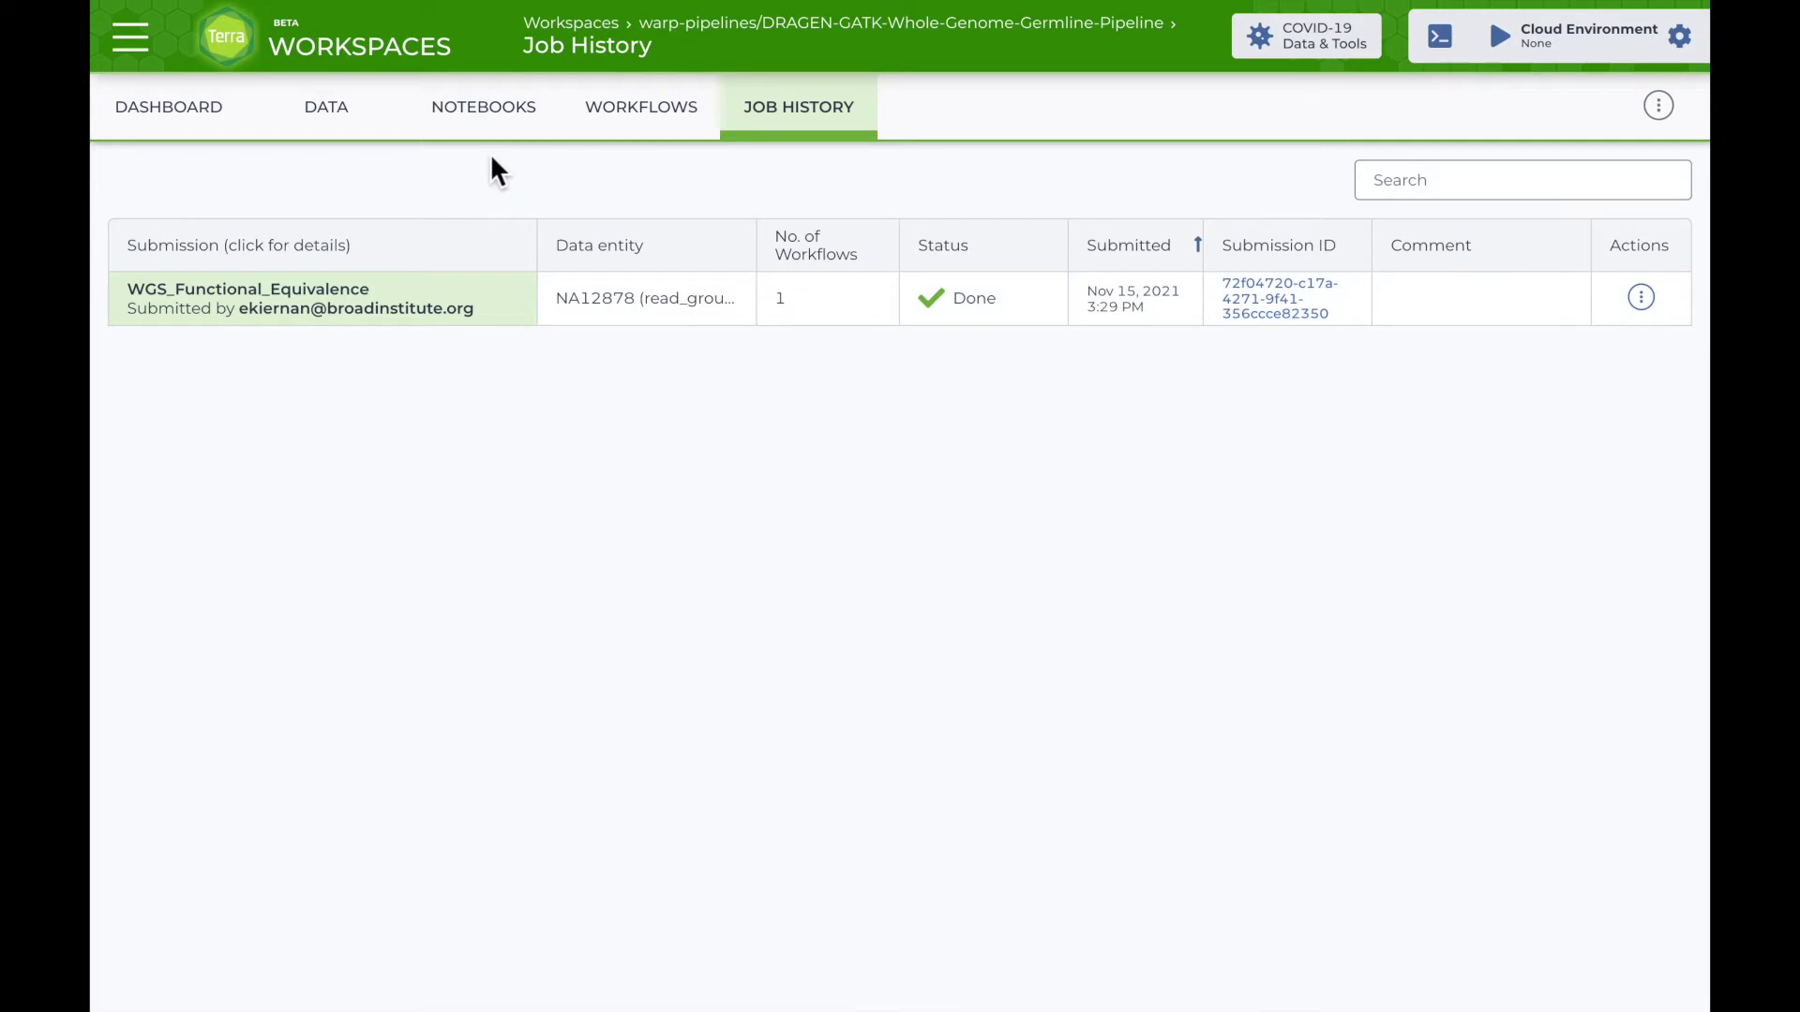
pyautogui.click(201, 131)
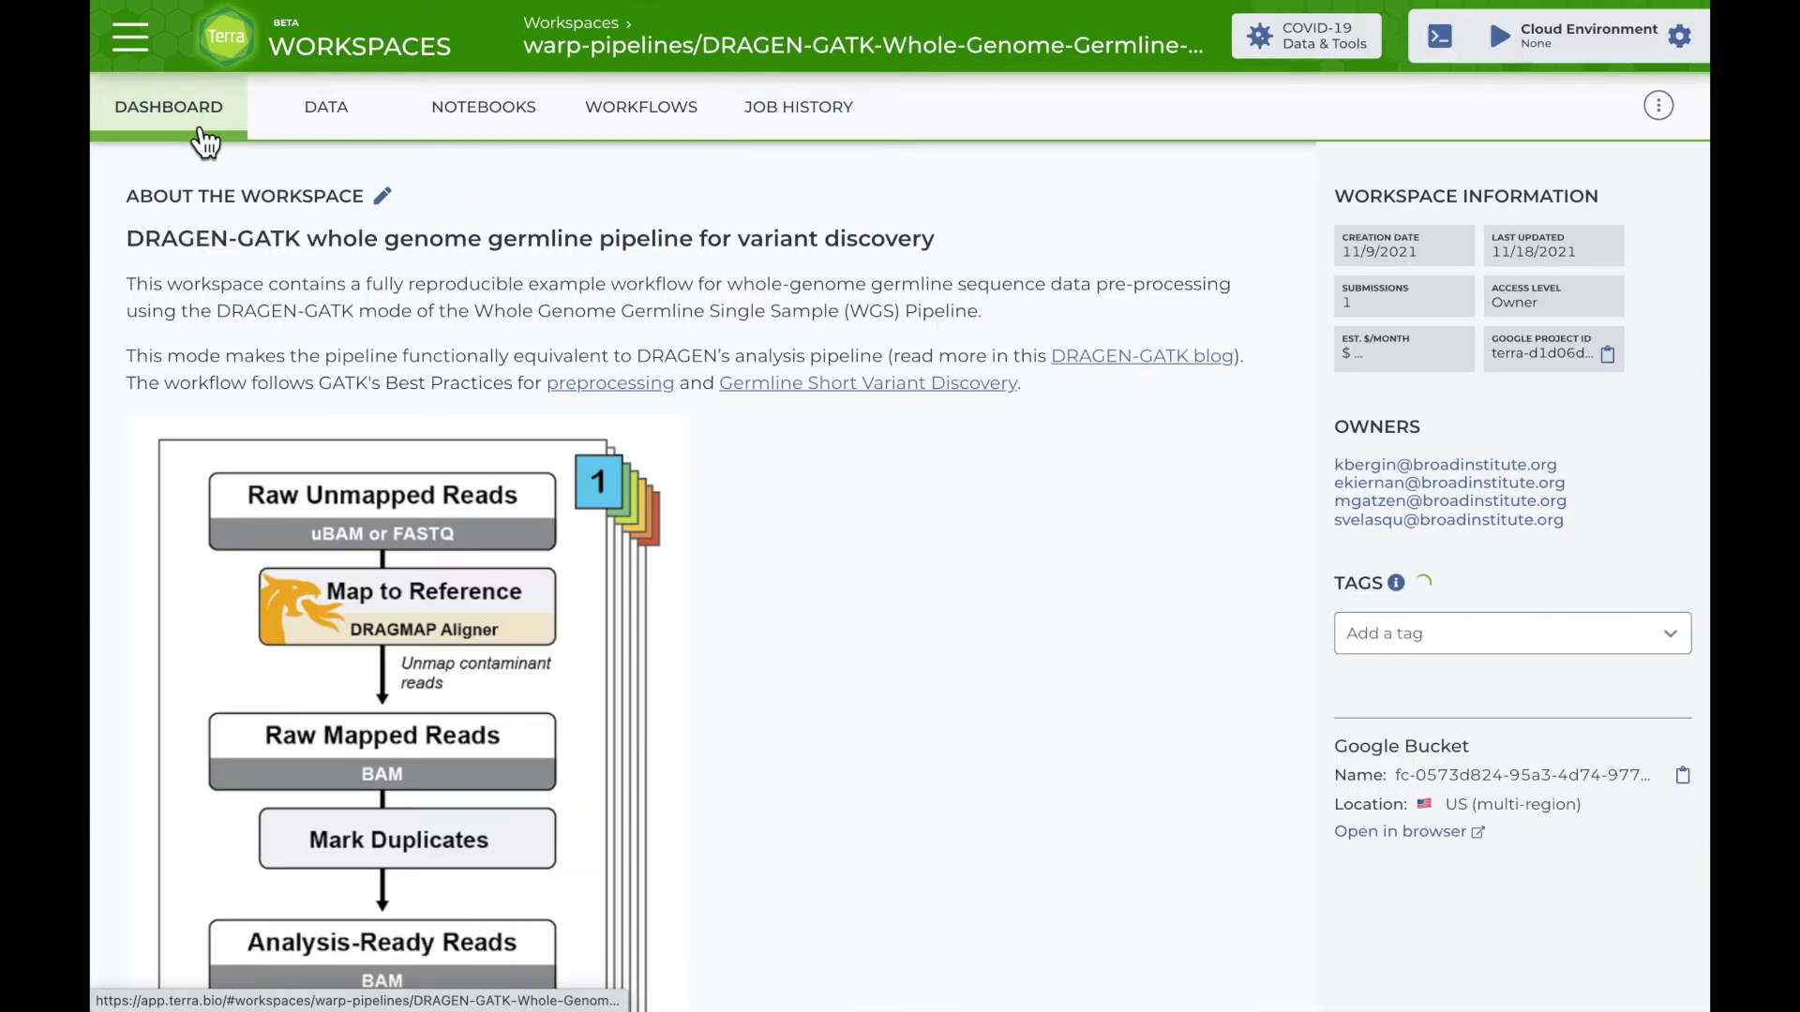
pyautogui.click(1676, 120)
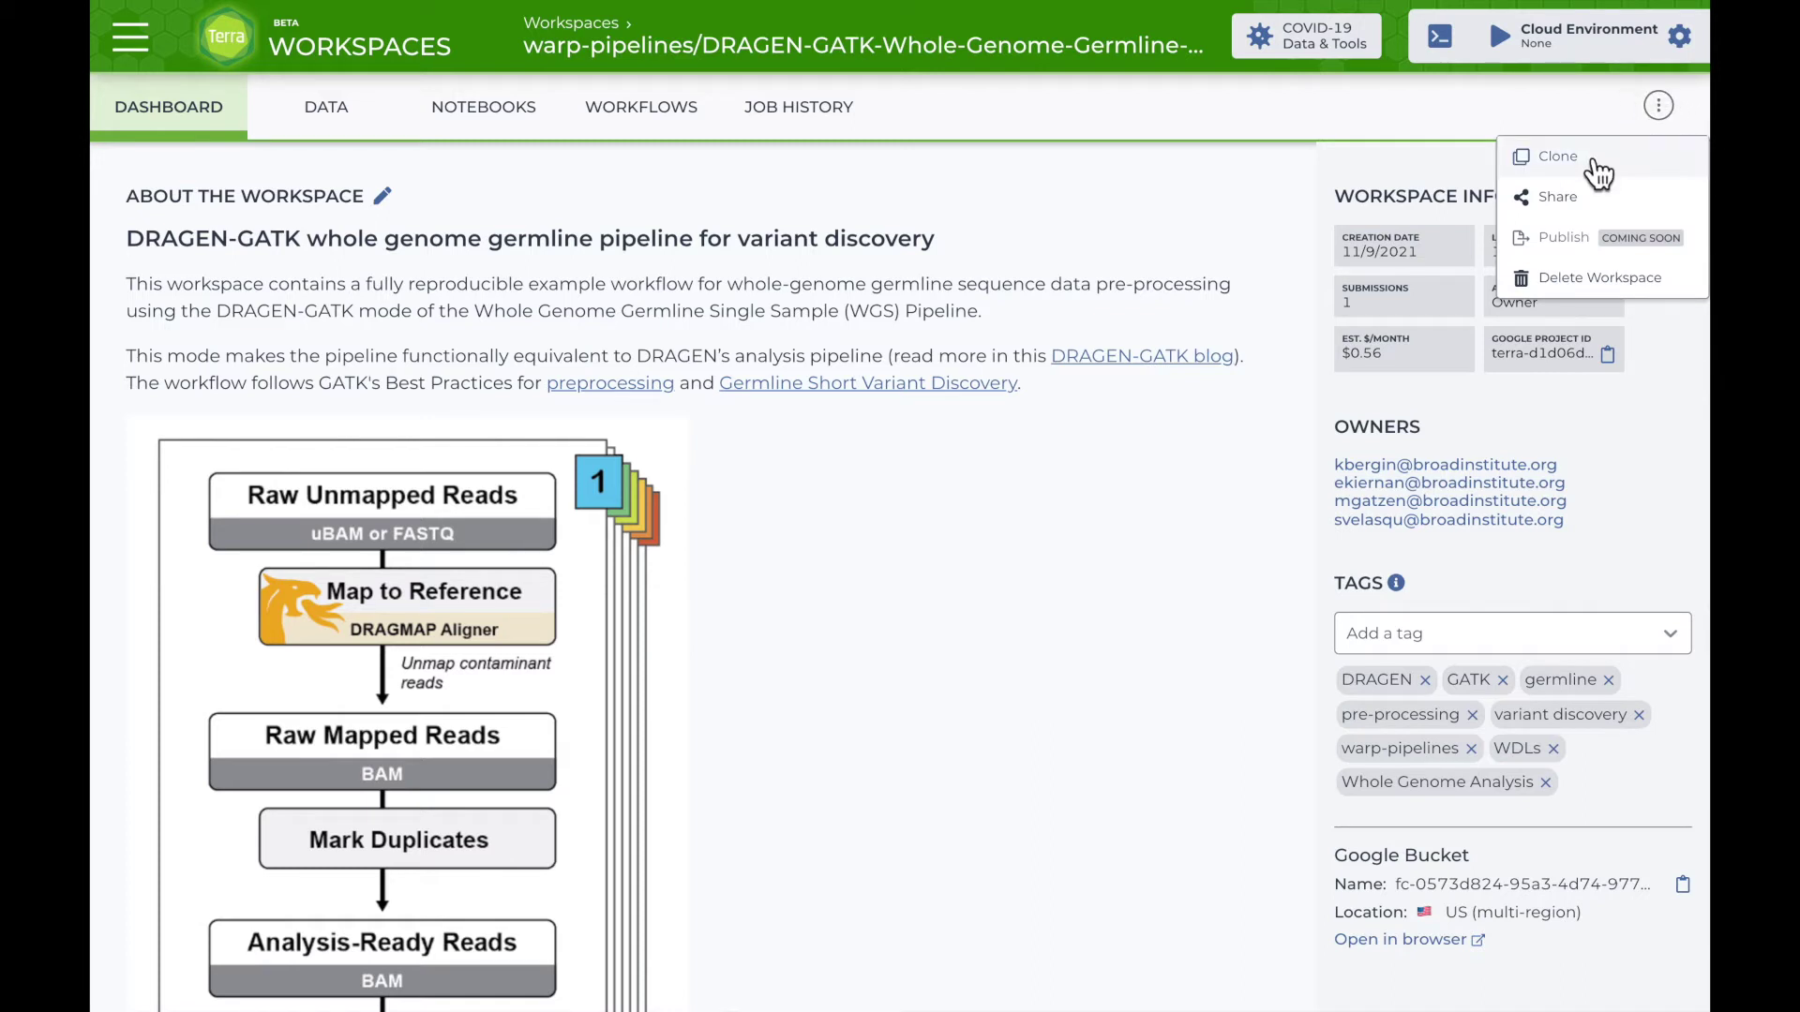
# Clone the workspace under the name DRAGEN-GATK-Whole-Genome-Germline-Pipeline-lk-copy.
pyautogui.click(1558, 157)
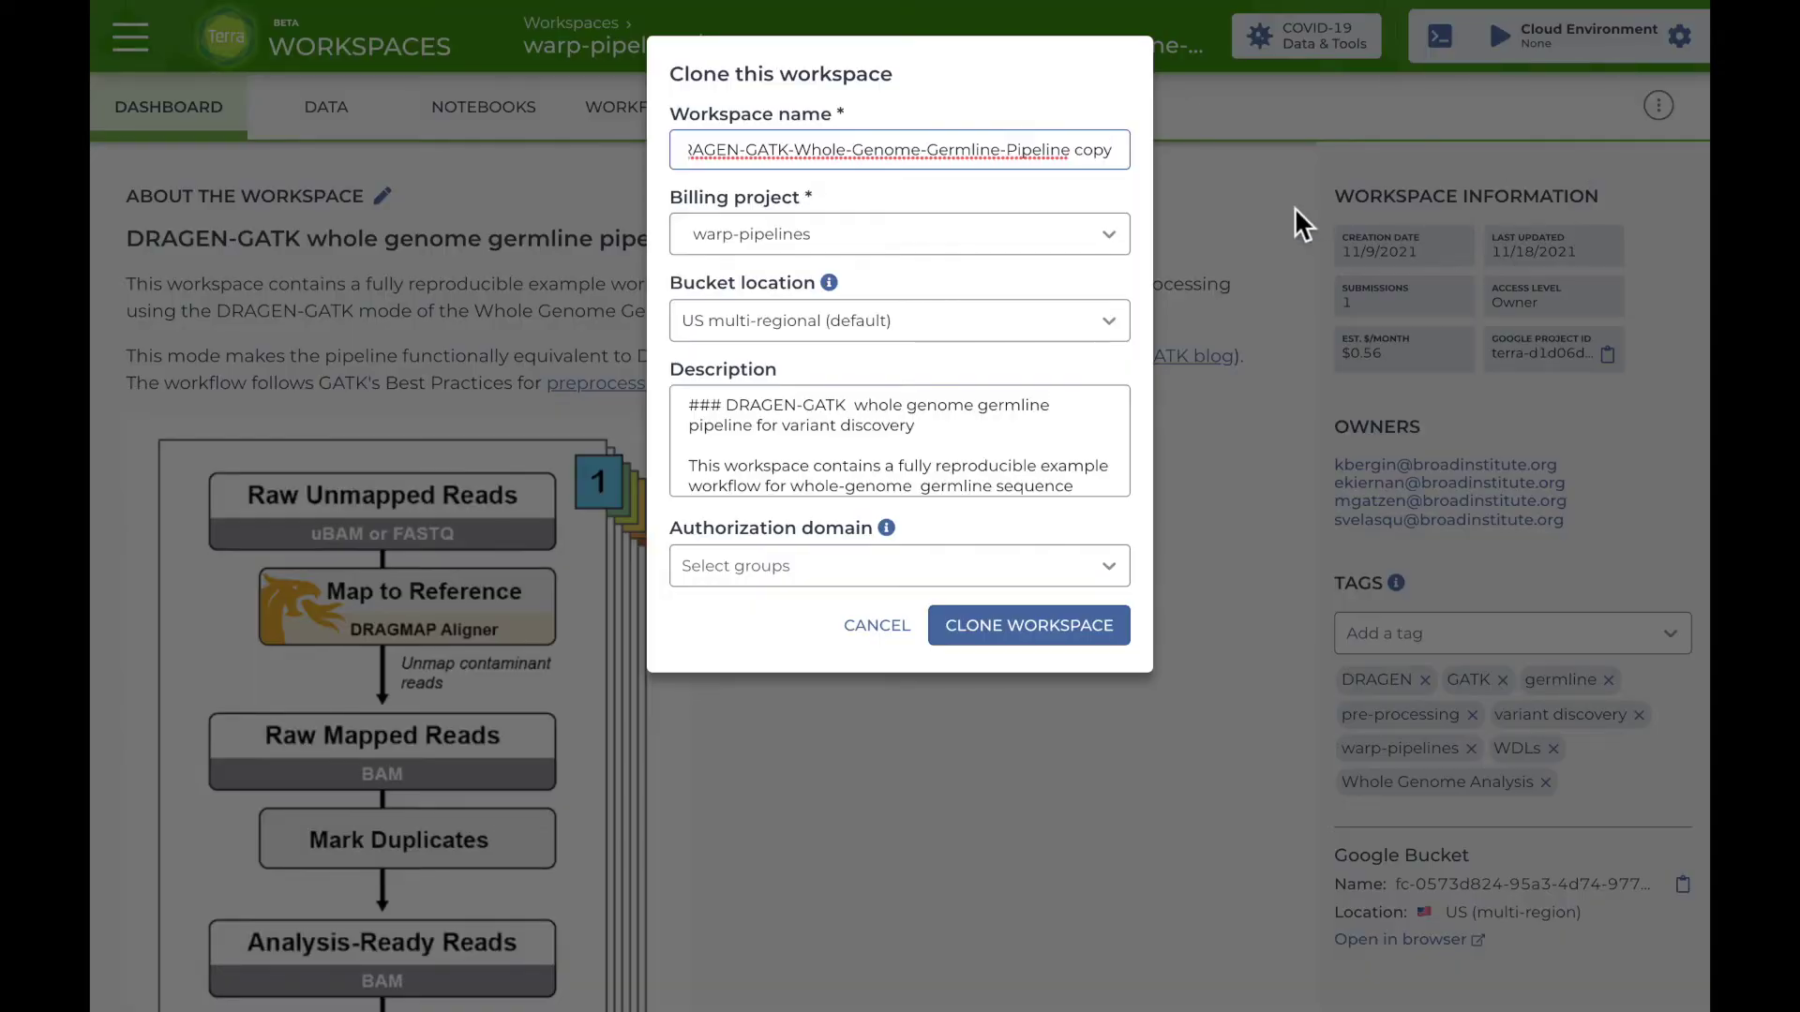
pyautogui.press('BackSpace')
pyautogui.press('BackSpace')
pyautogui.press('BackSpace')
pyautogui.press('BackSpace')
pyautogui.press('BackSpace')
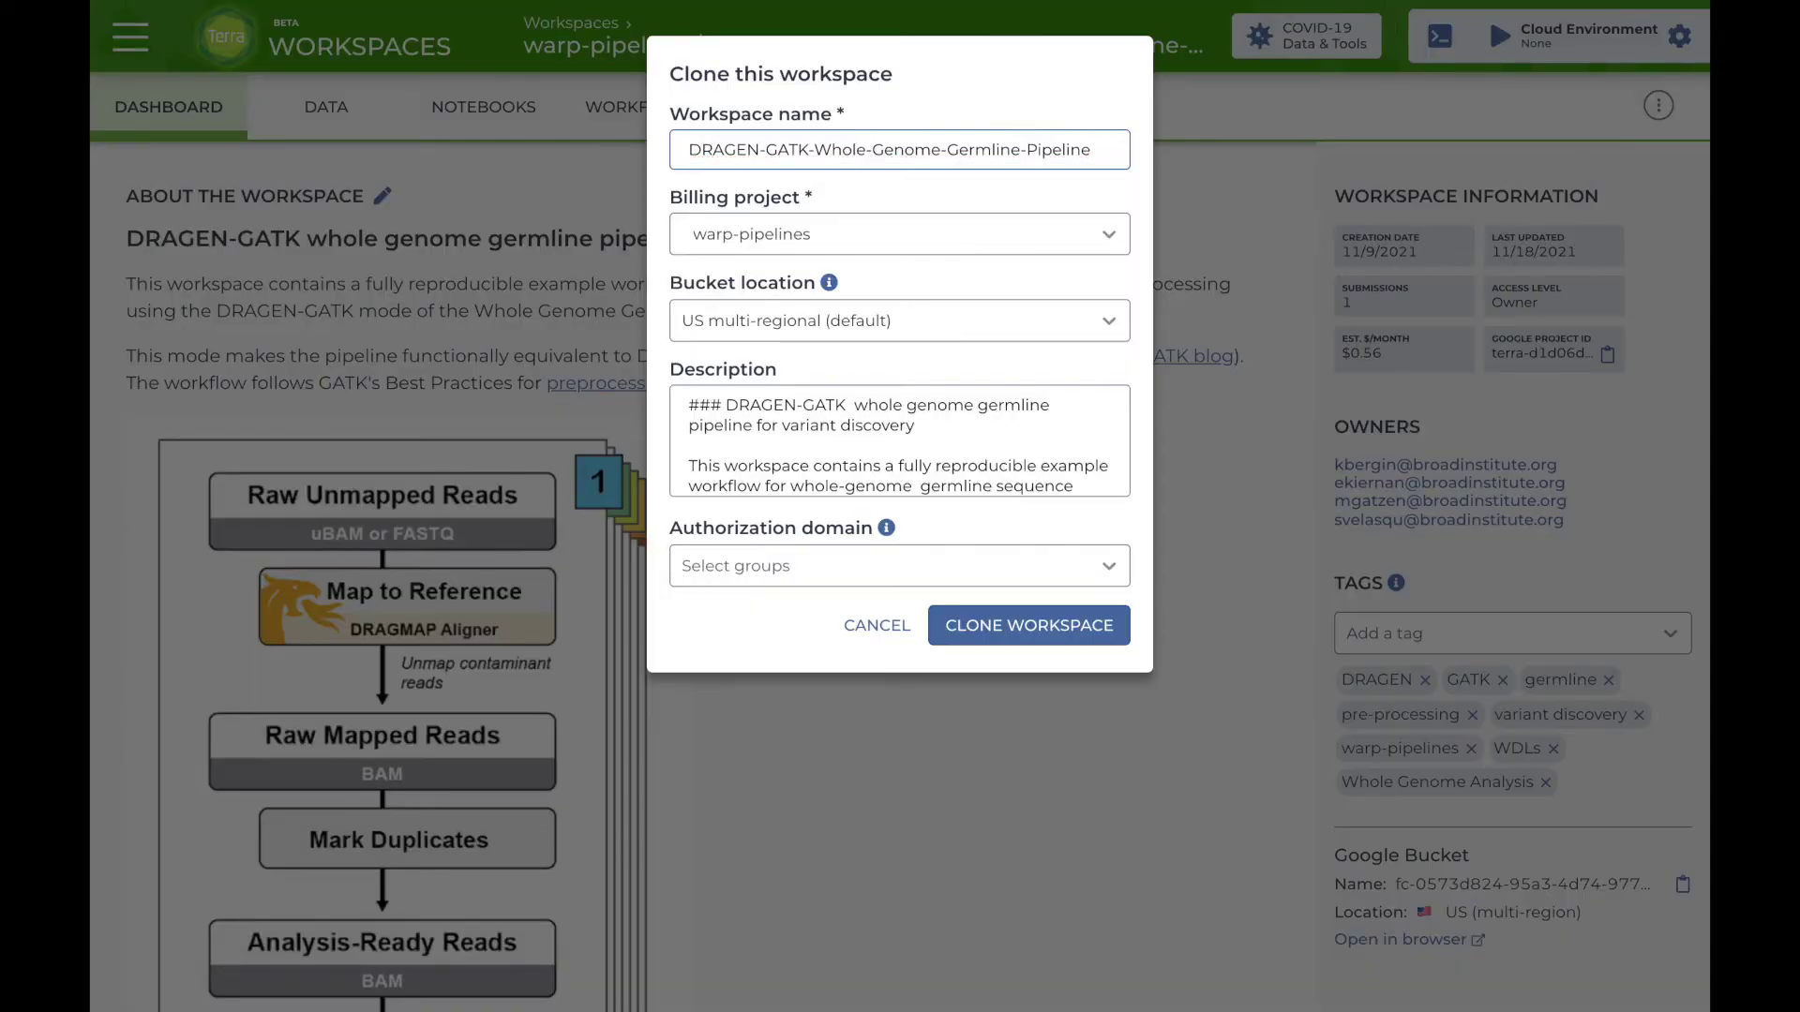
pyautogui.write('-lk')
pyautogui.write('-copy')
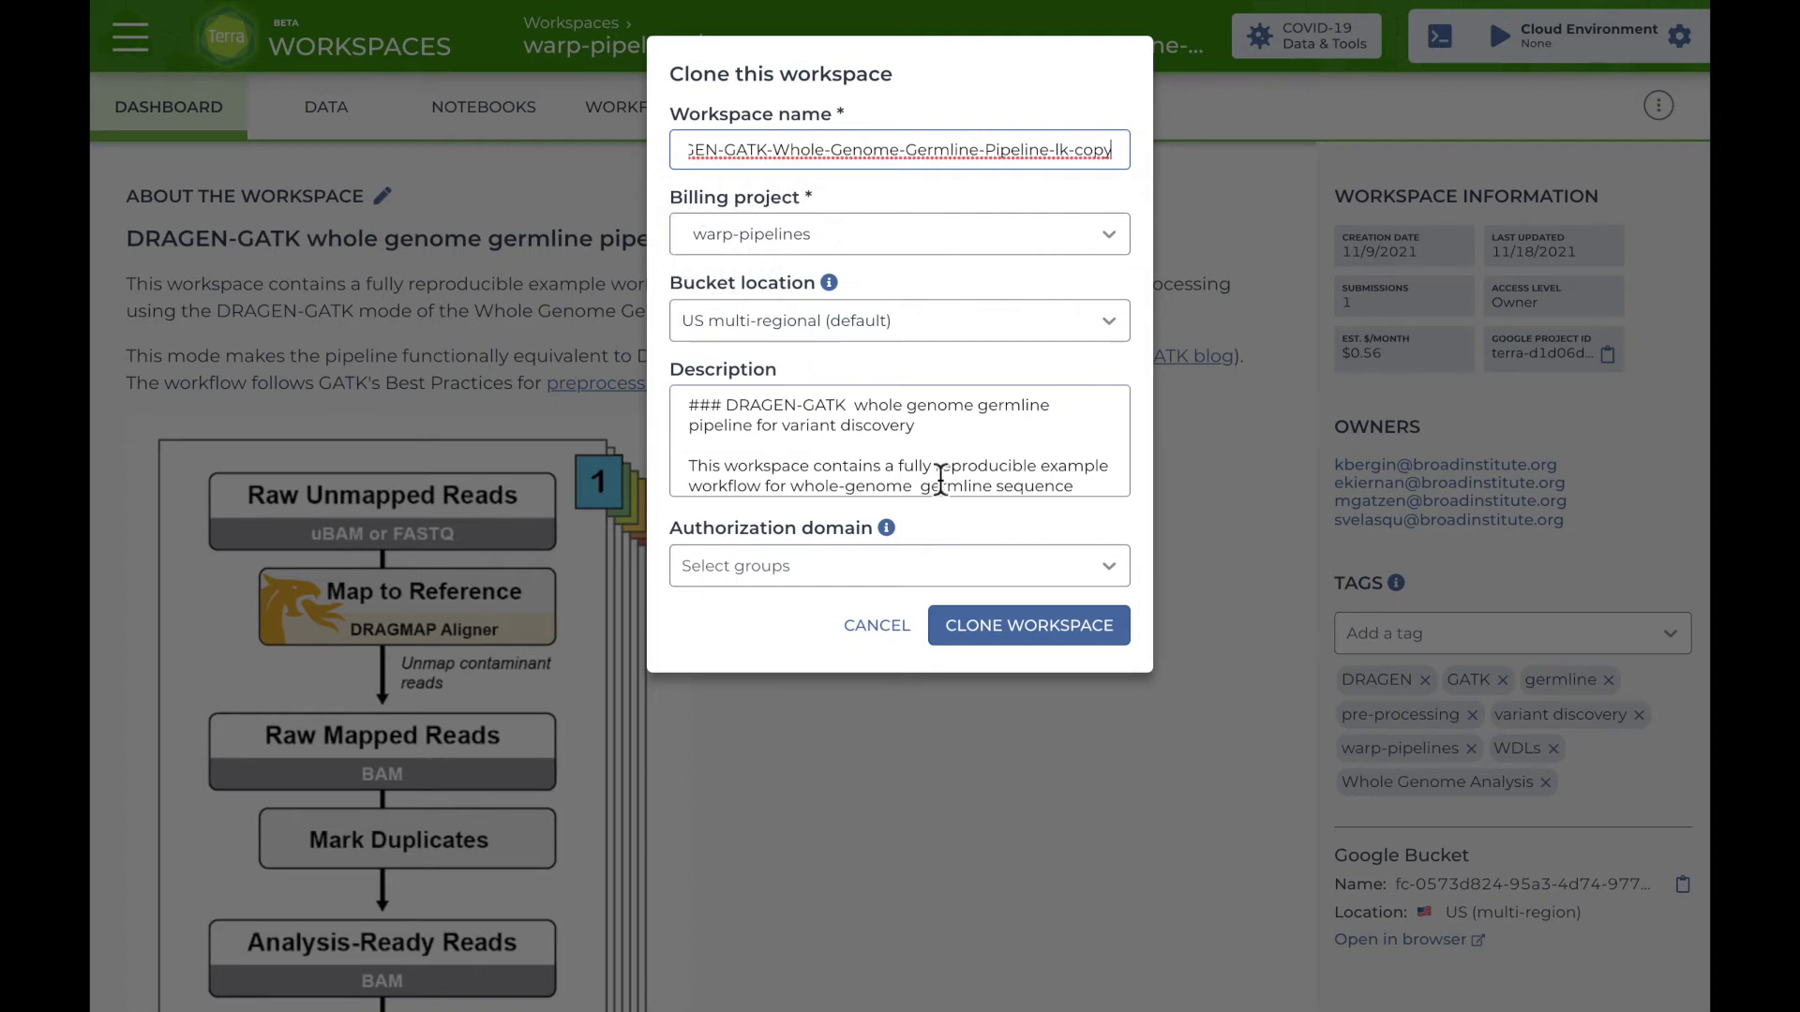
pyautogui.click(1026, 630)
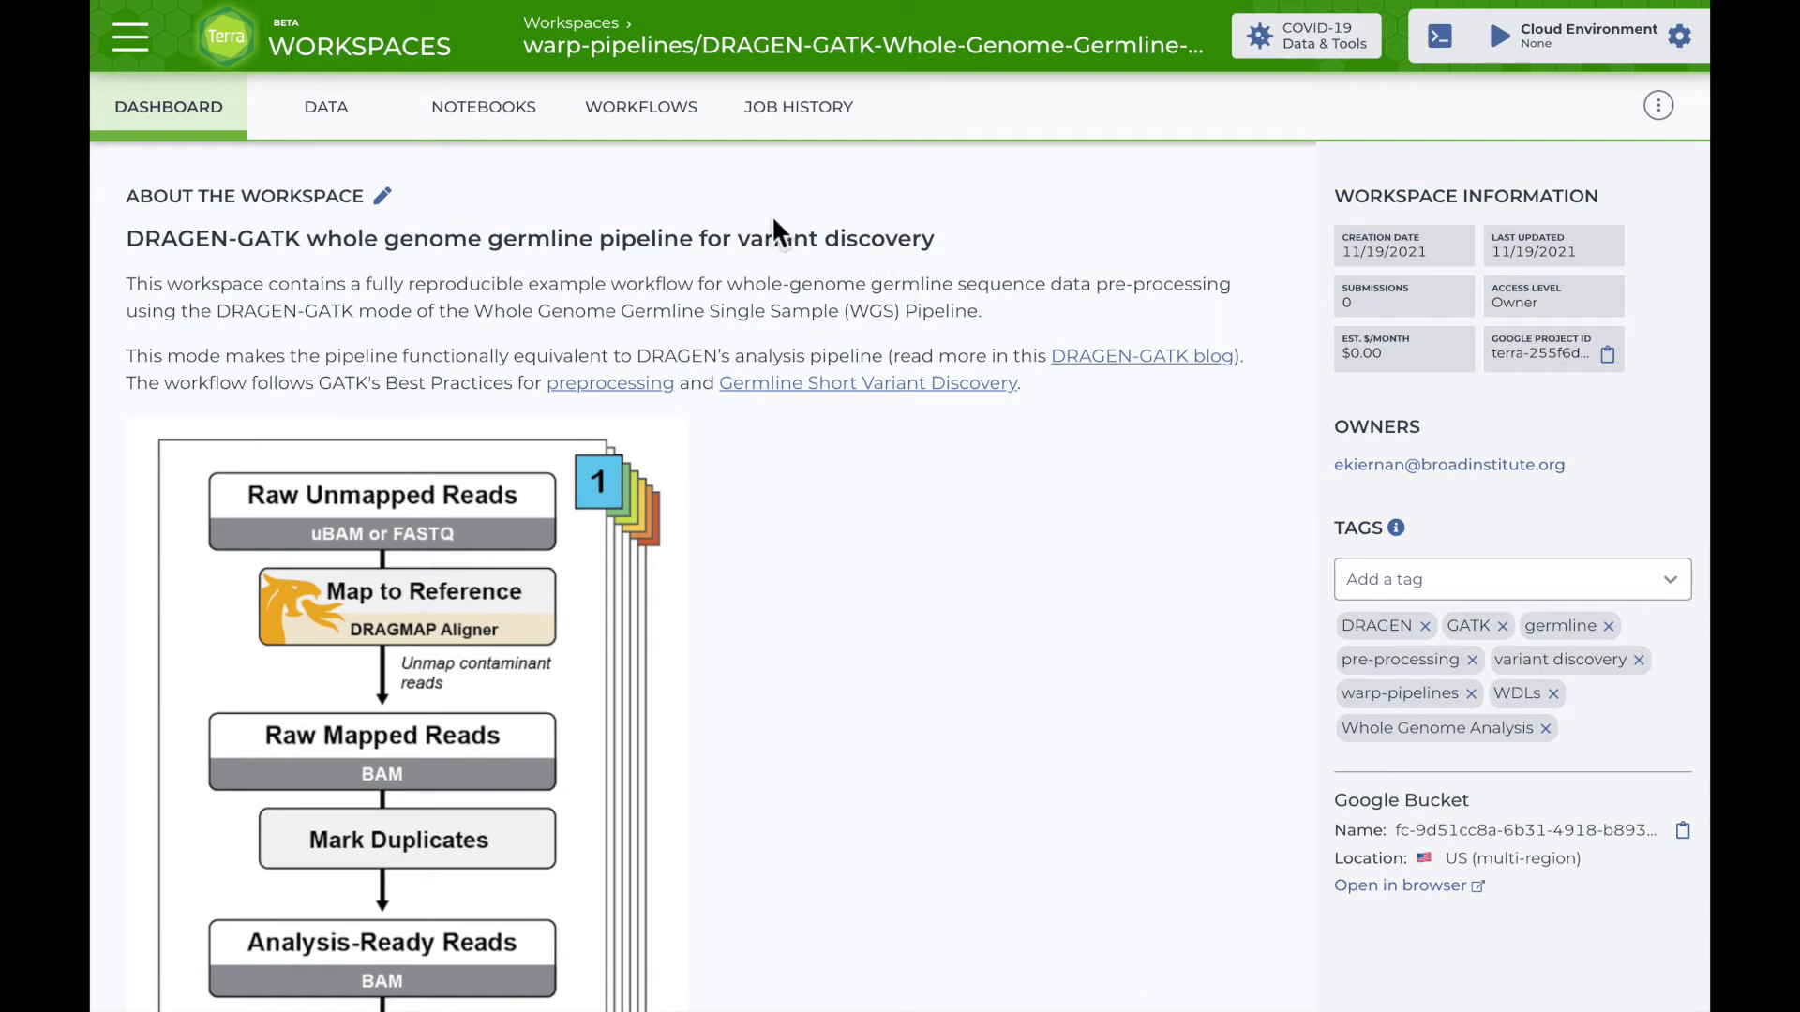
# Select the NA12878 read_group_set as the data for the cloned WGS_Functional_Equivalence workflow.
pyautogui.click(669, 141)
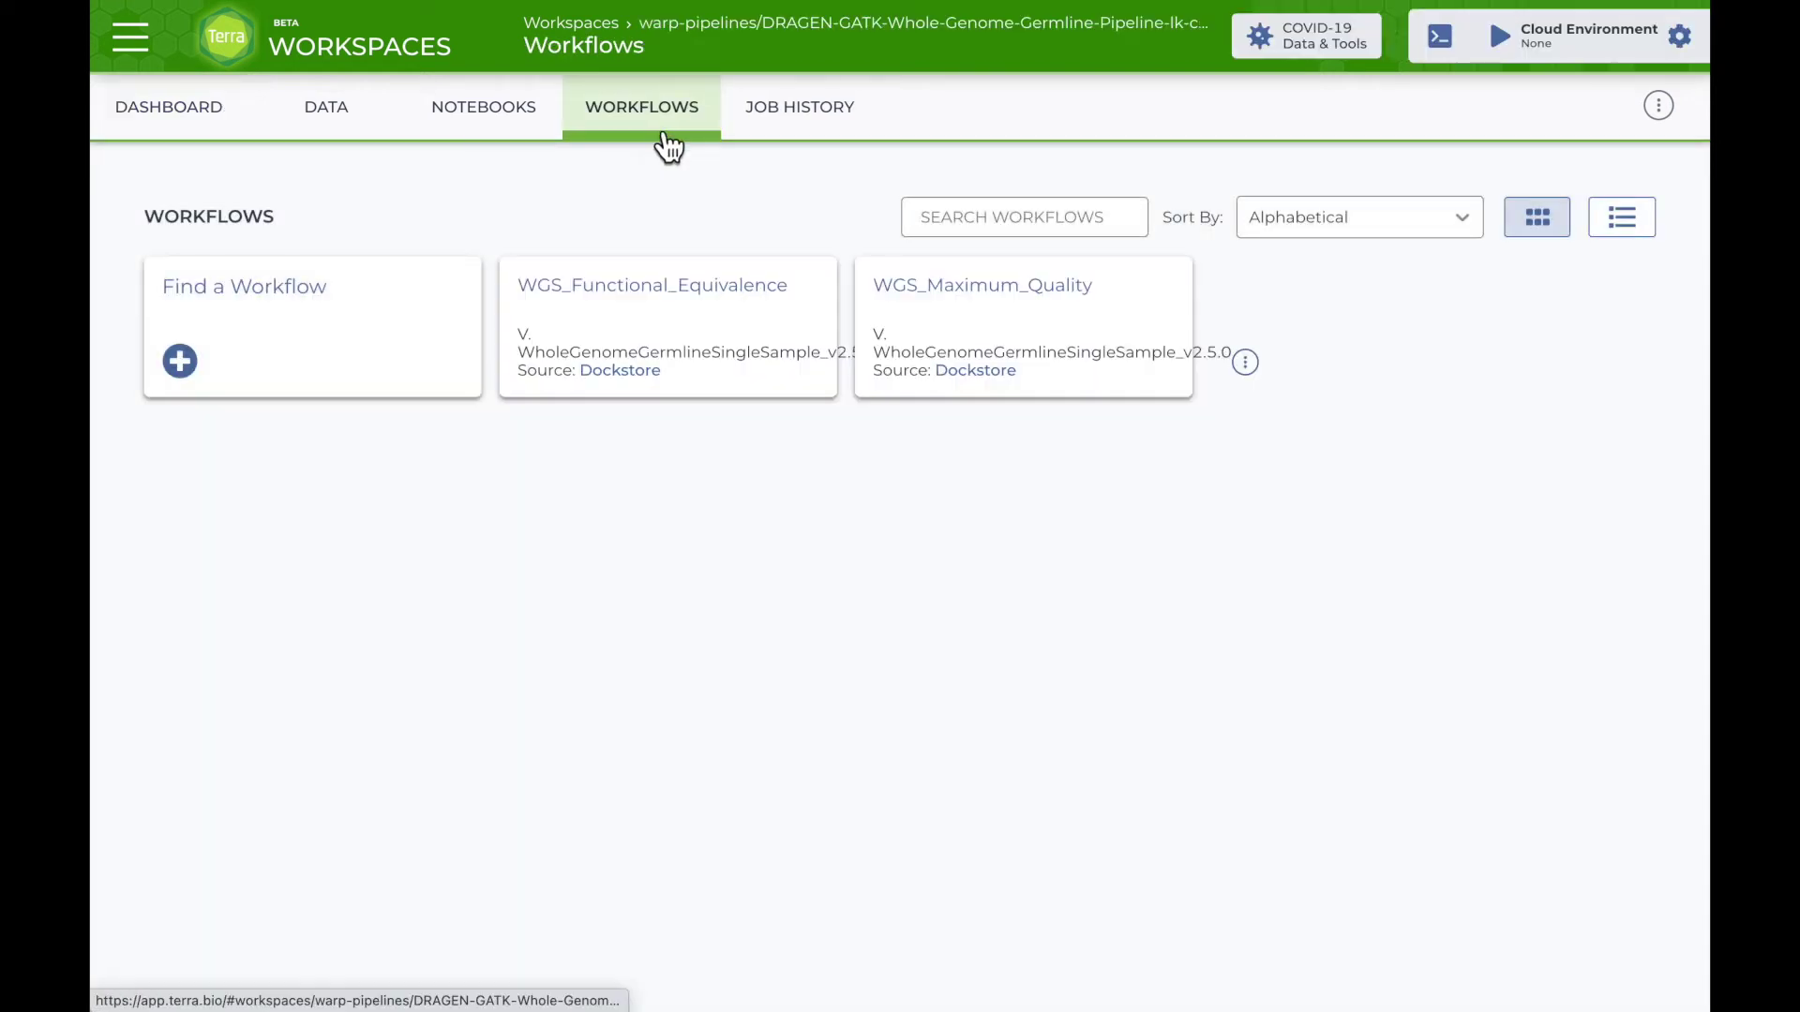
pyautogui.click(688, 313)
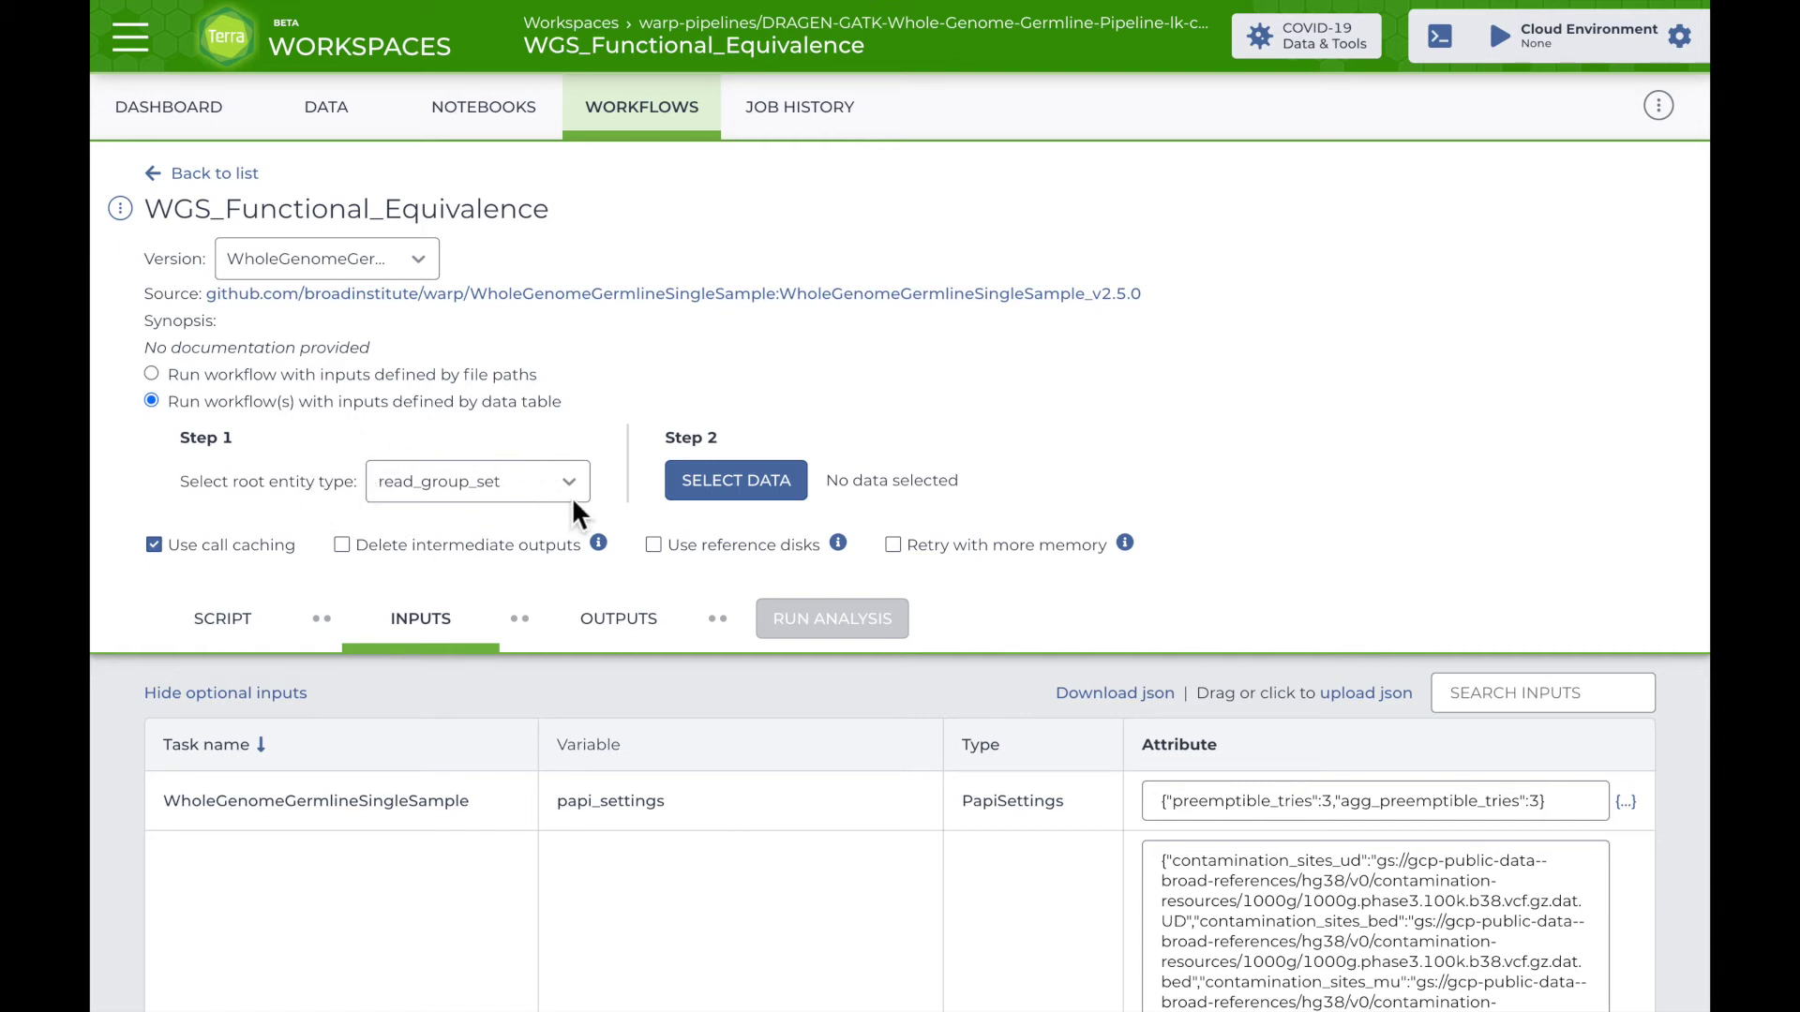
pyautogui.click(765, 507)
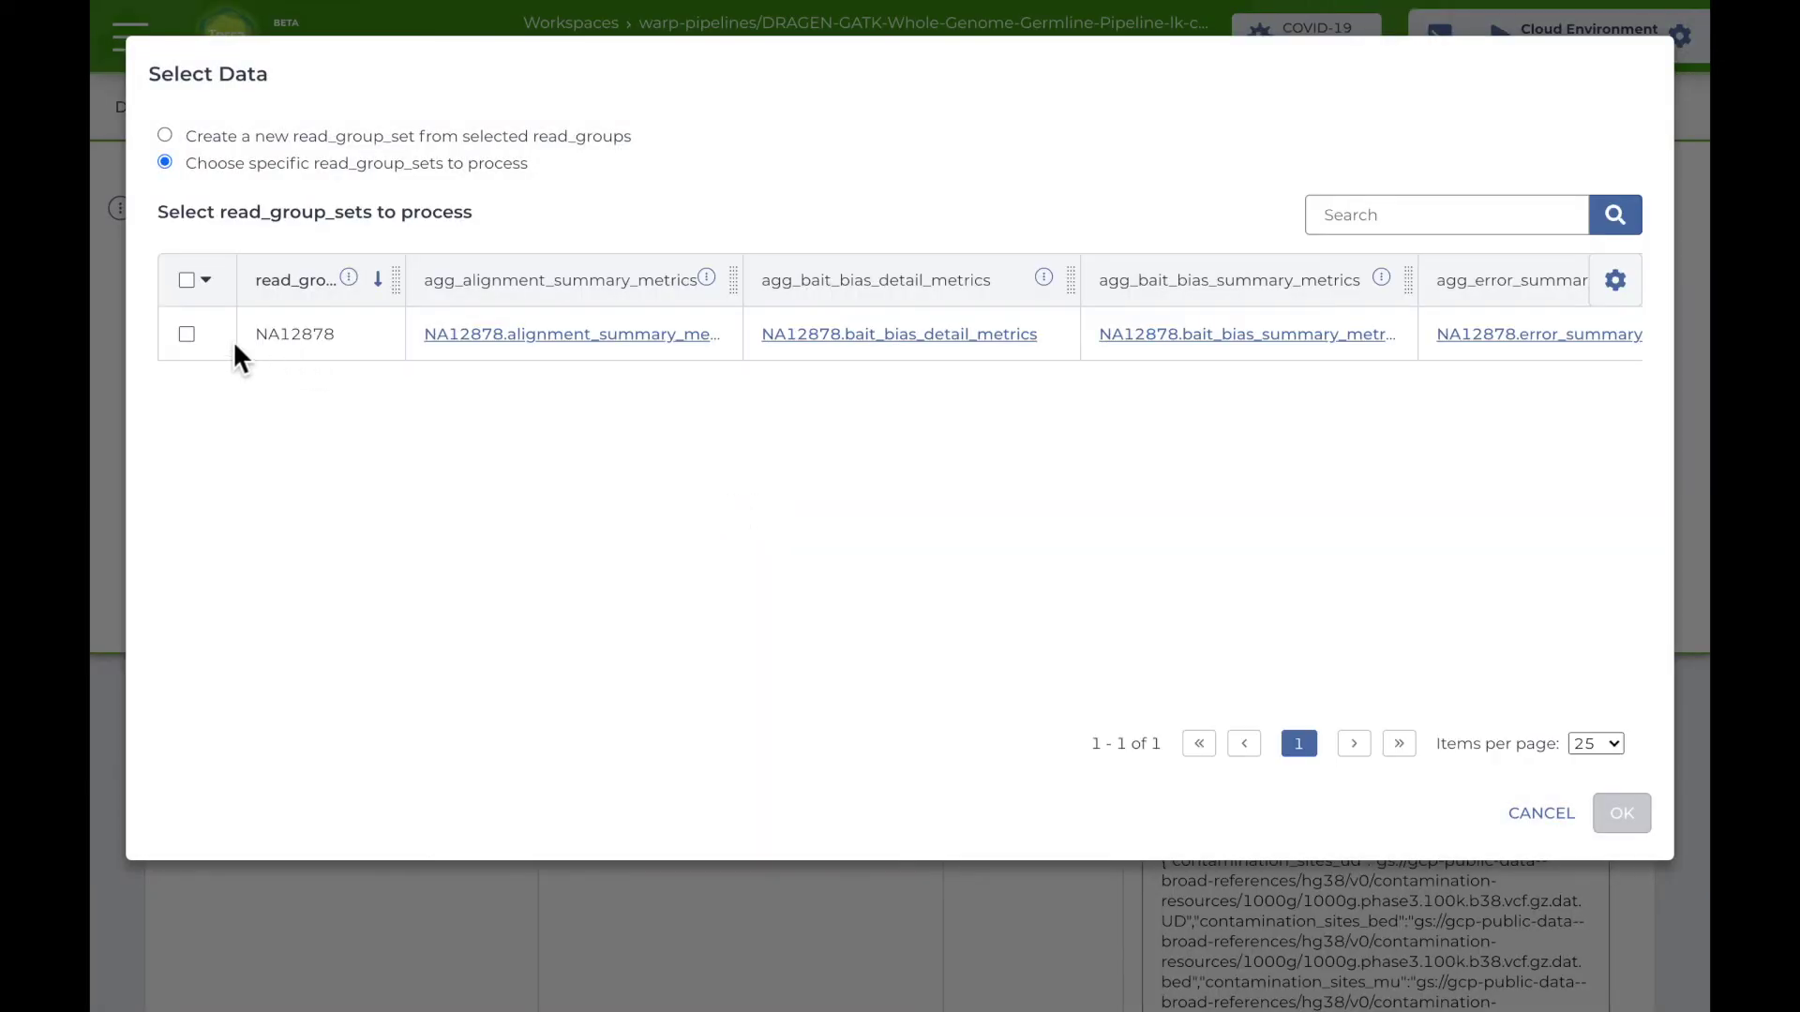
pyautogui.click(187, 335)
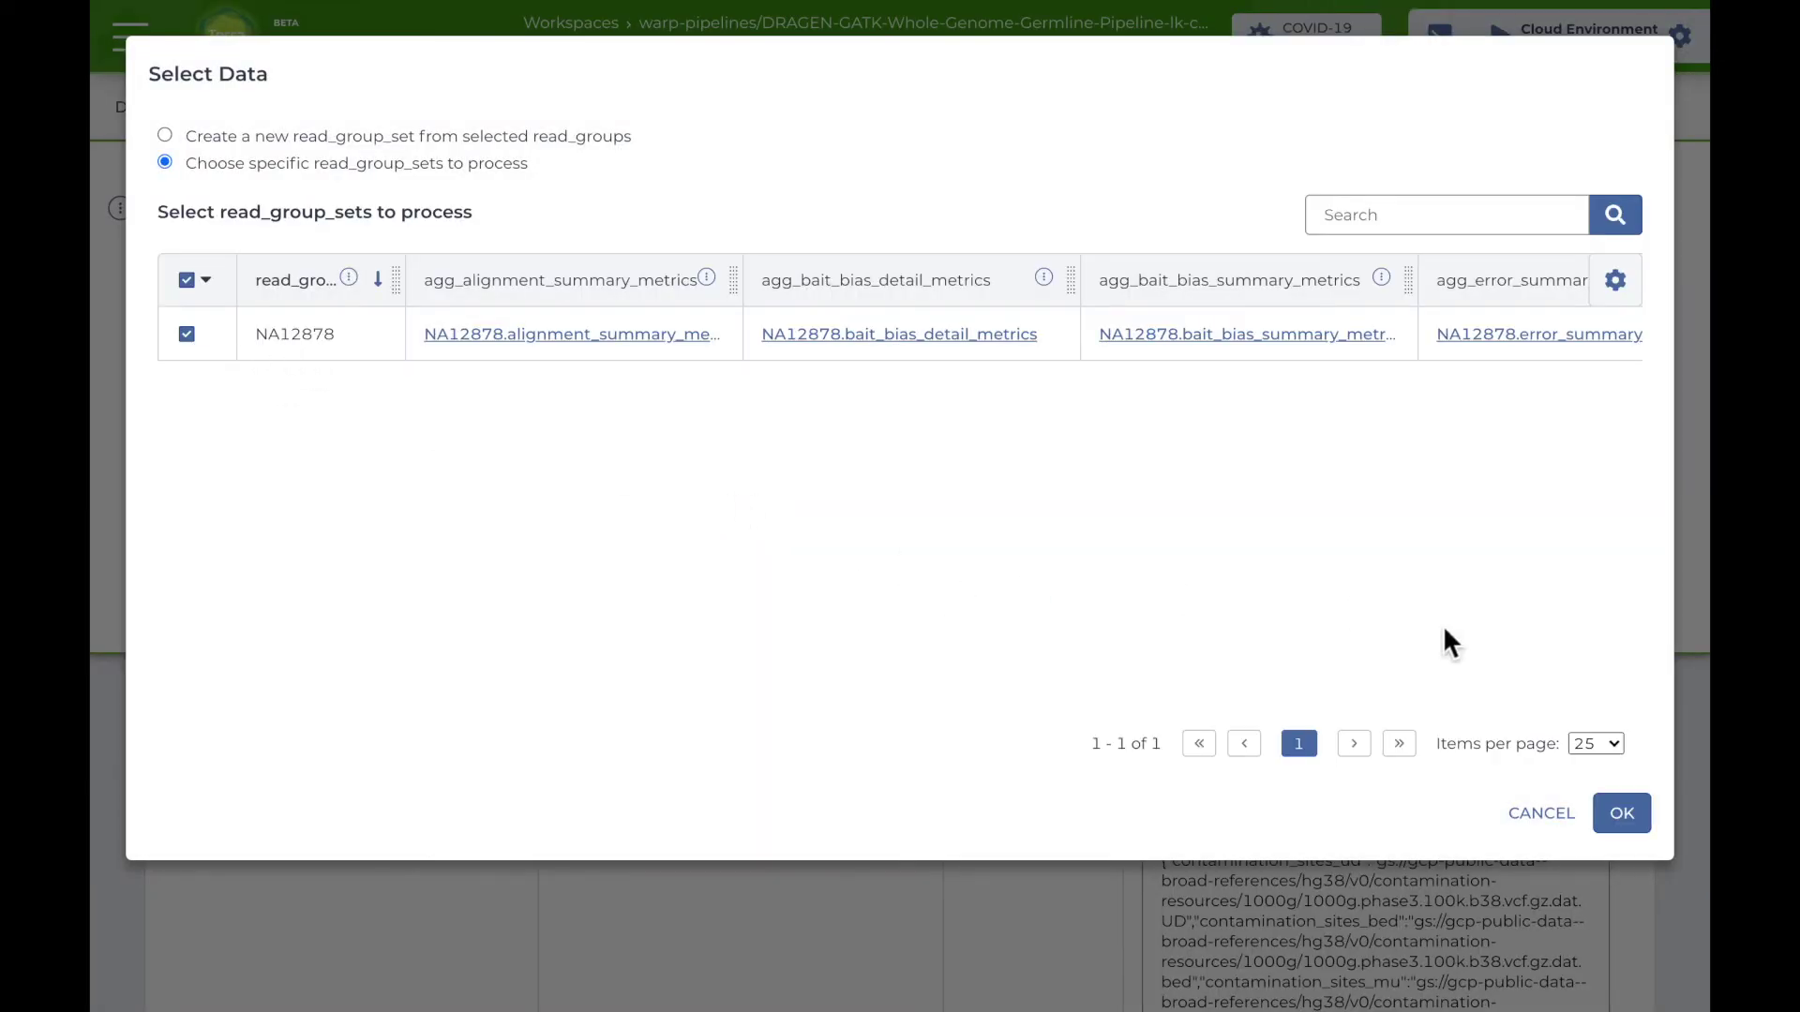
pyautogui.click(1642, 823)
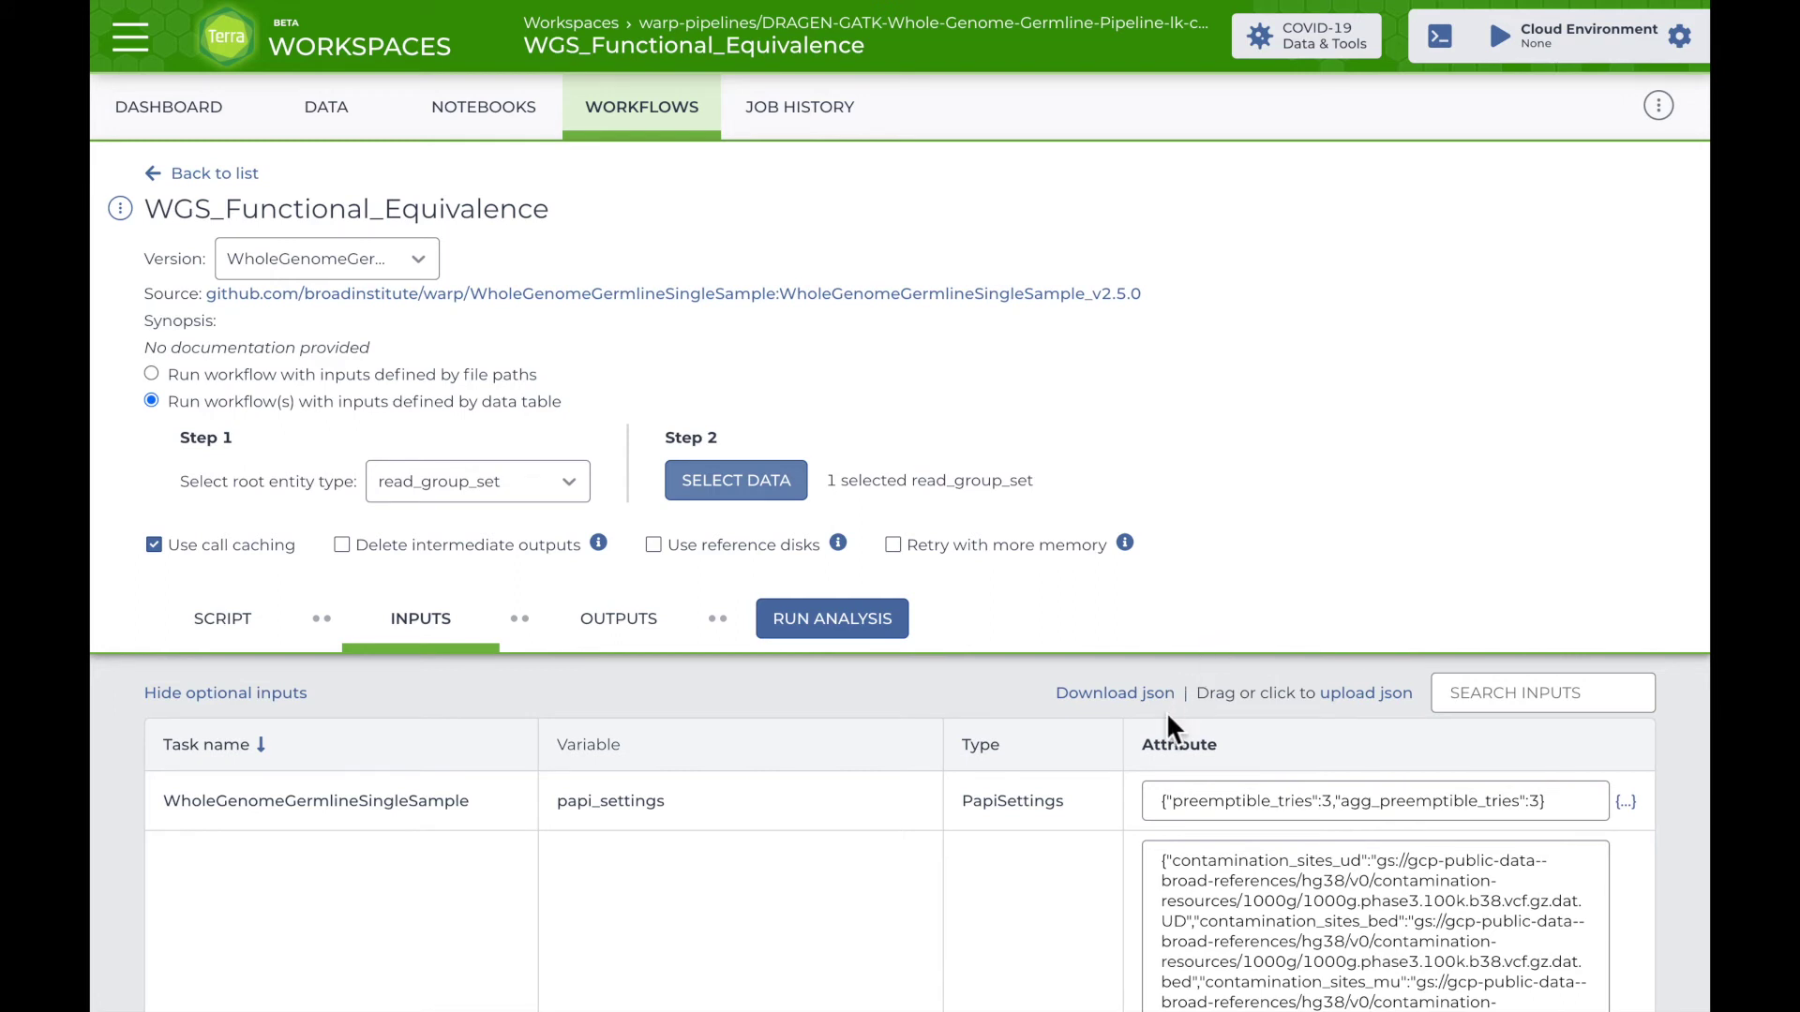
# Run the WGS_Functional_Equivalence analysis on NA12878 and confirm the launch.
pyautogui.click(881, 626)
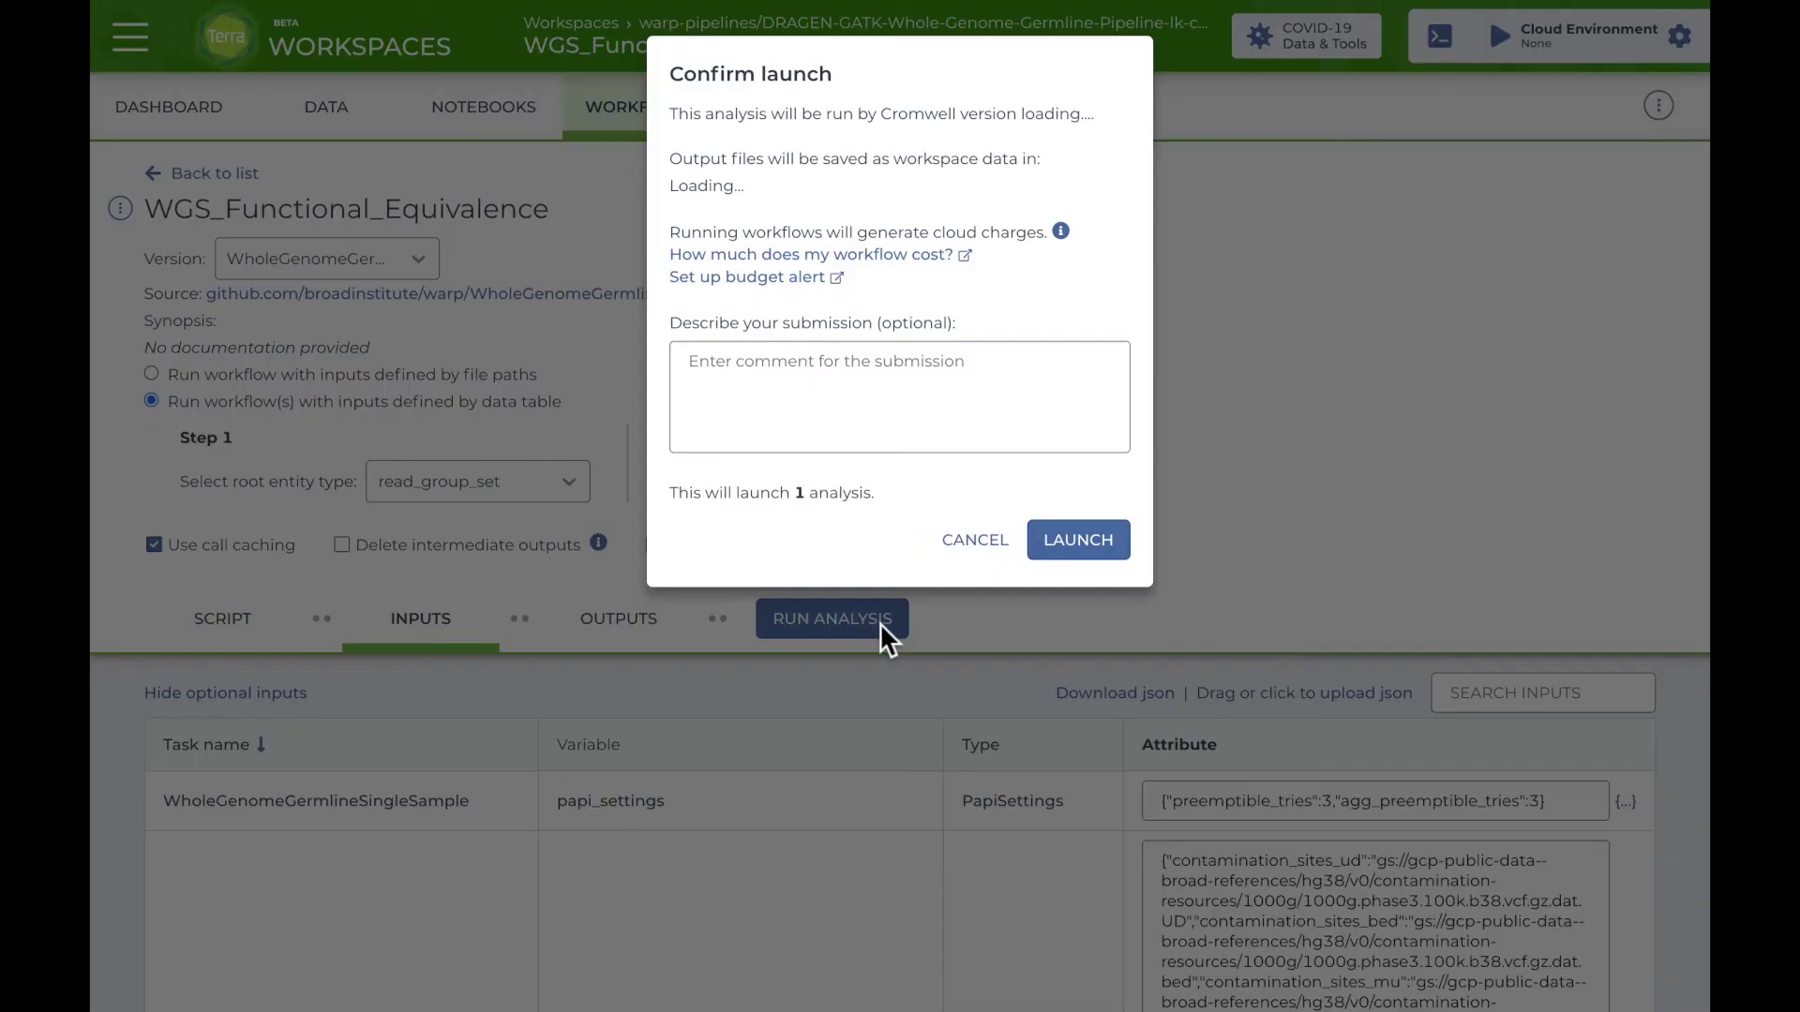
pyautogui.click(1103, 574)
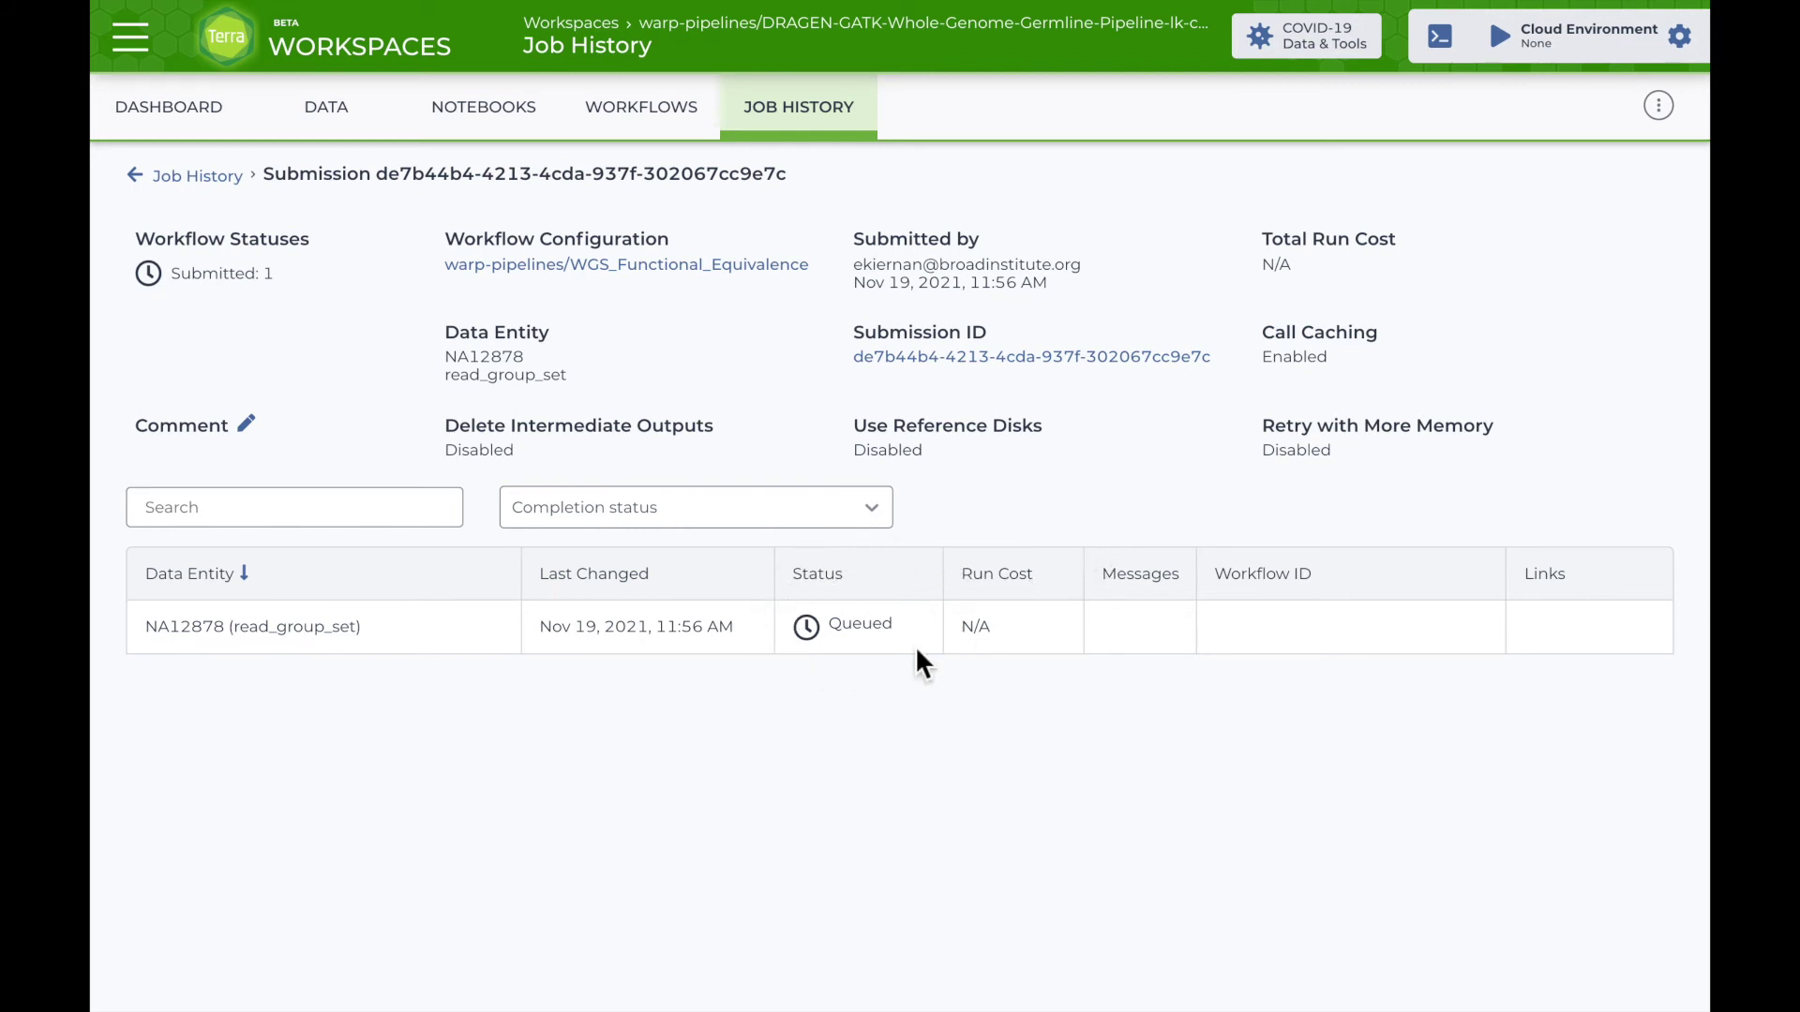
# Show the read_group_set table with NA12878's output VCF and index files.
pyautogui.click(332, 120)
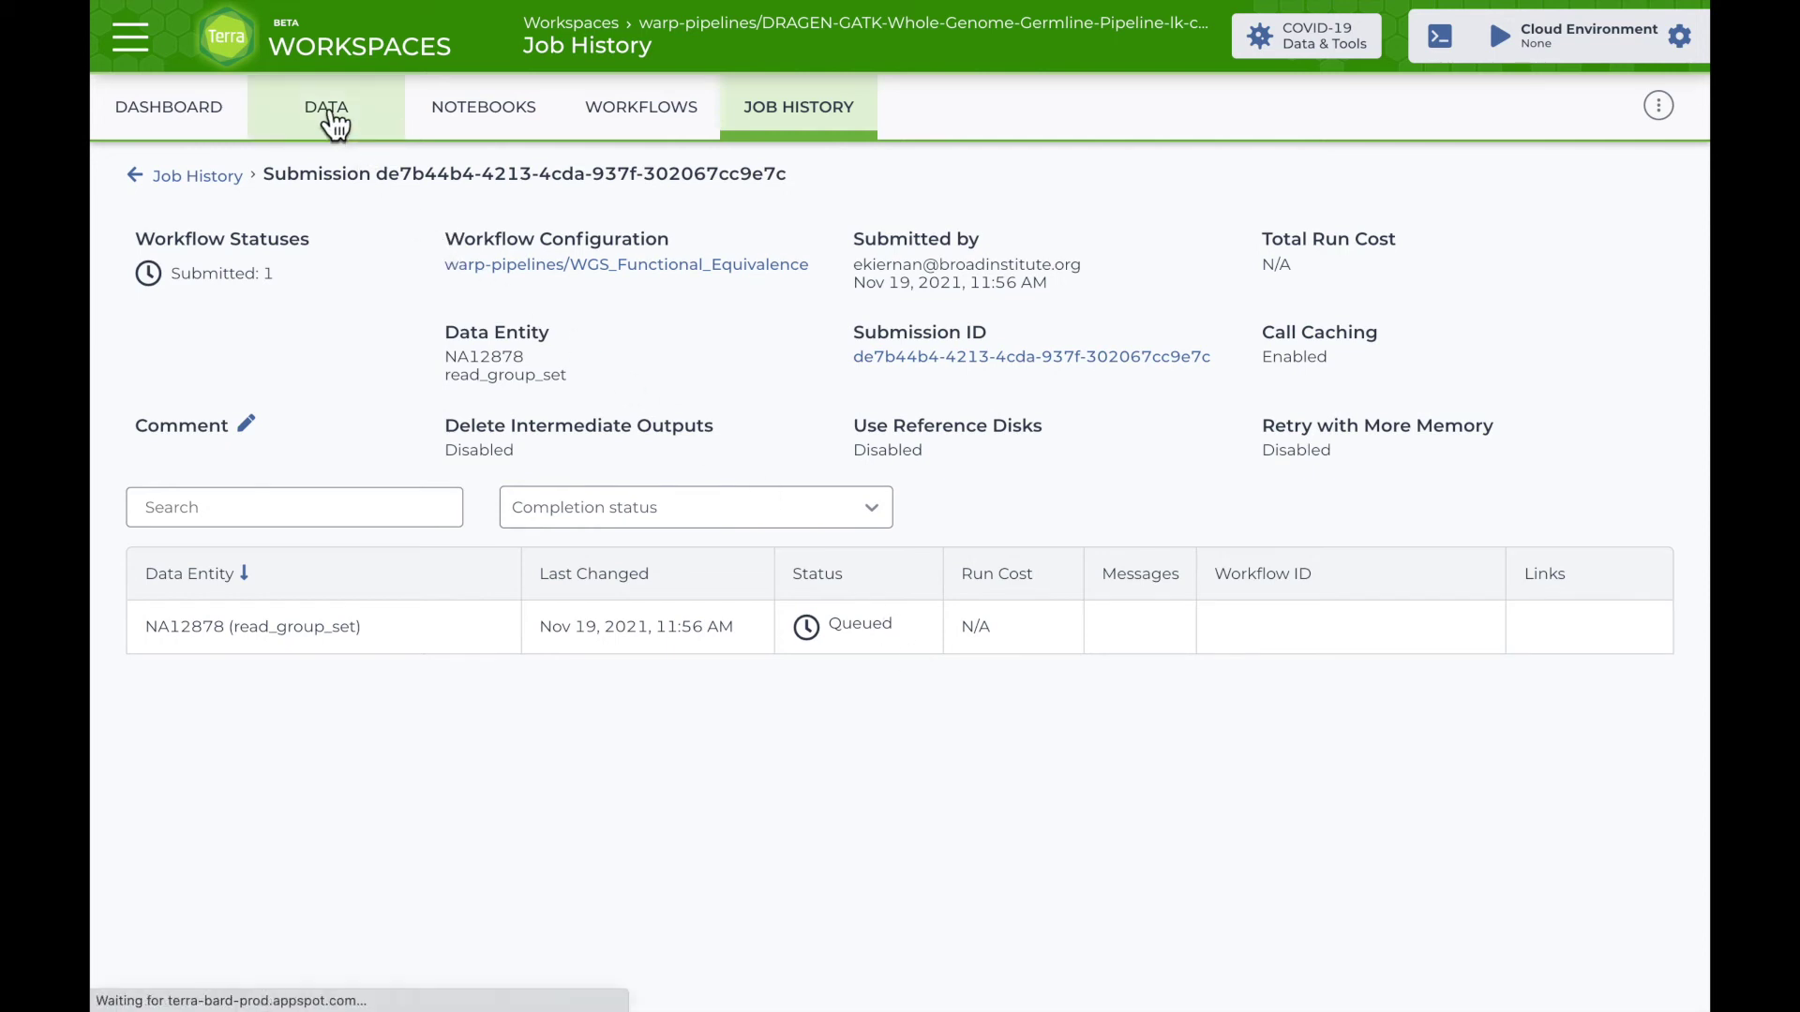
pyautogui.click(302, 307)
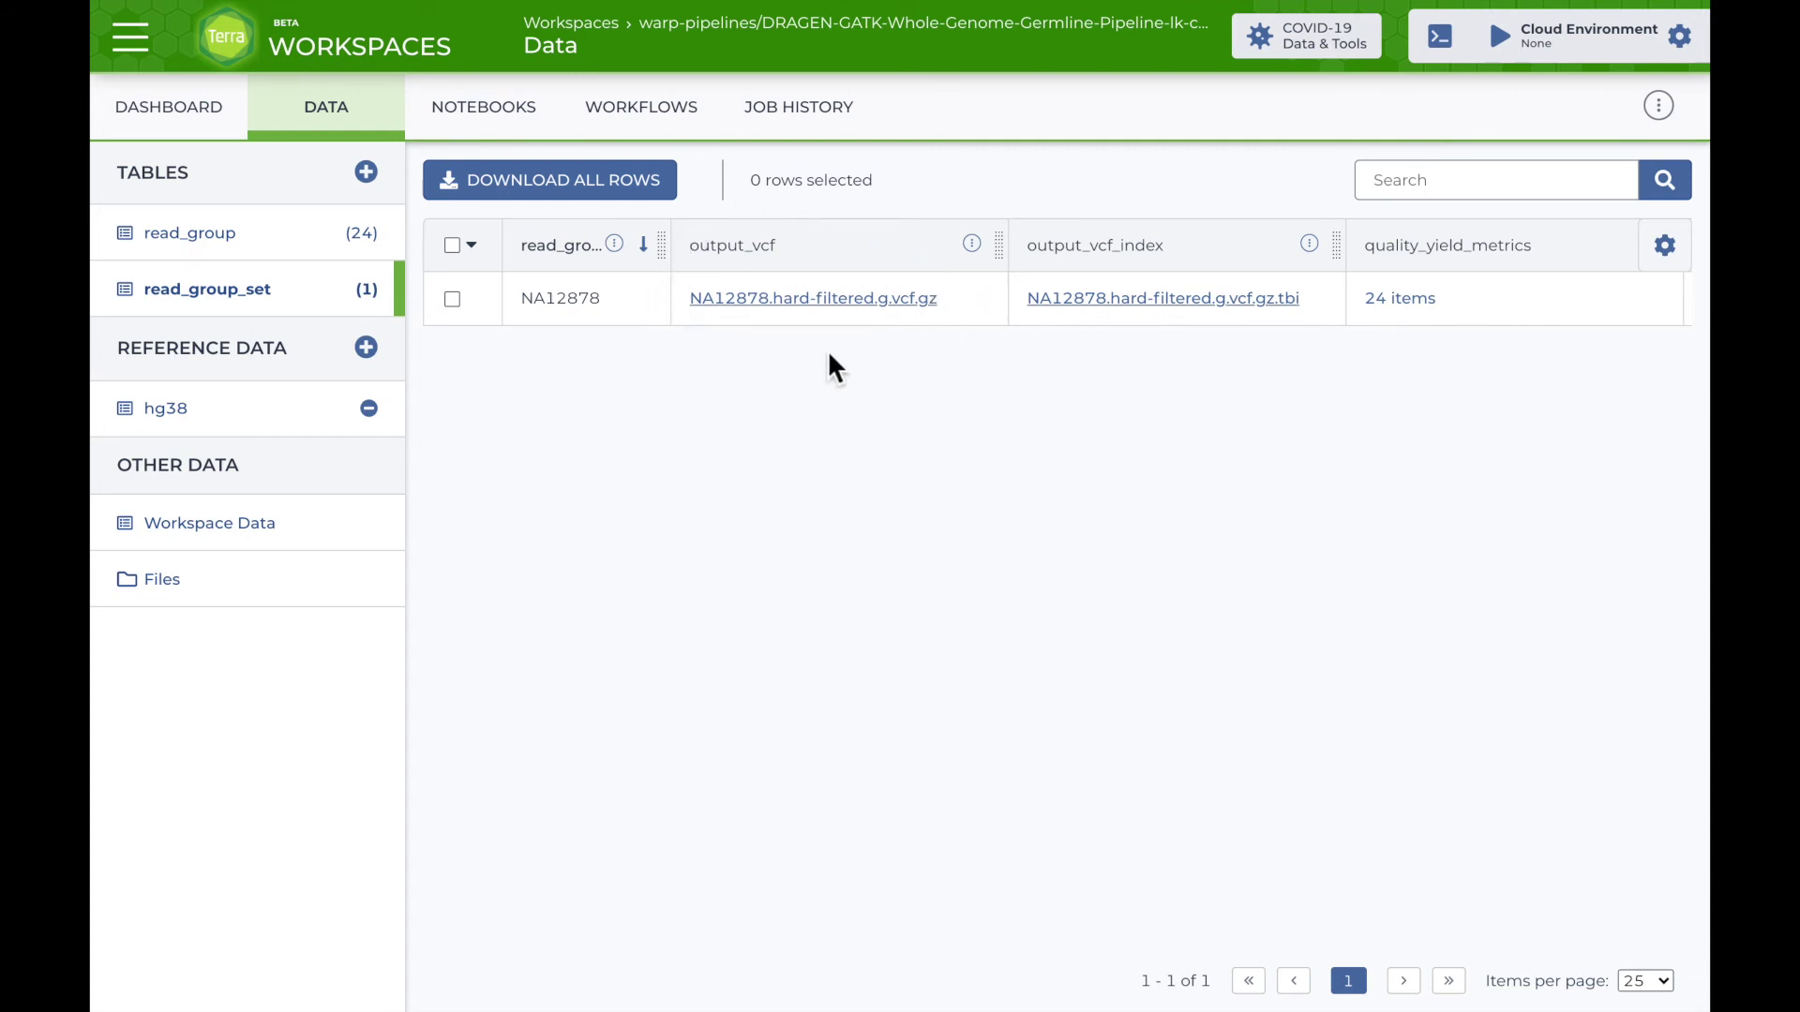
# Read the cloned dashboard's DRAGEN-GATK overview, input requirements and expected outputs, then return to the top.
pyautogui.click(216, 142)
pyautogui.scroll(-6, 610, 669)
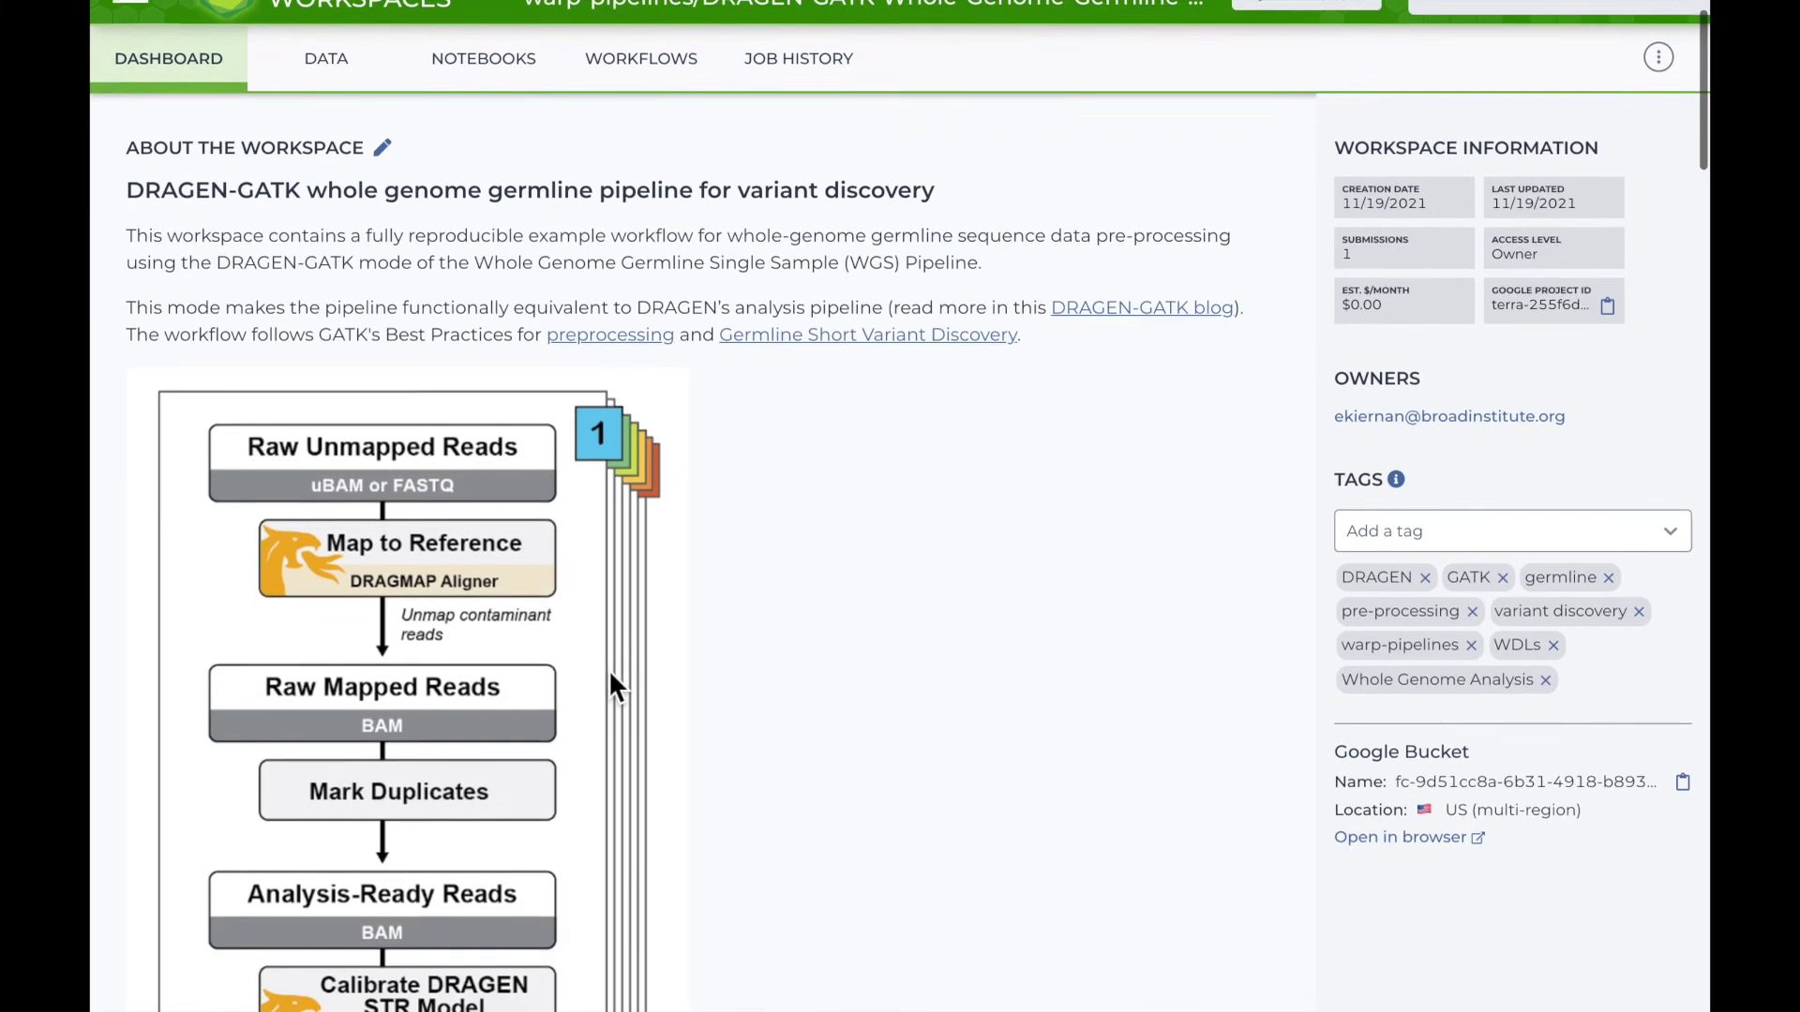
pyautogui.scroll(-15, 611, 685)
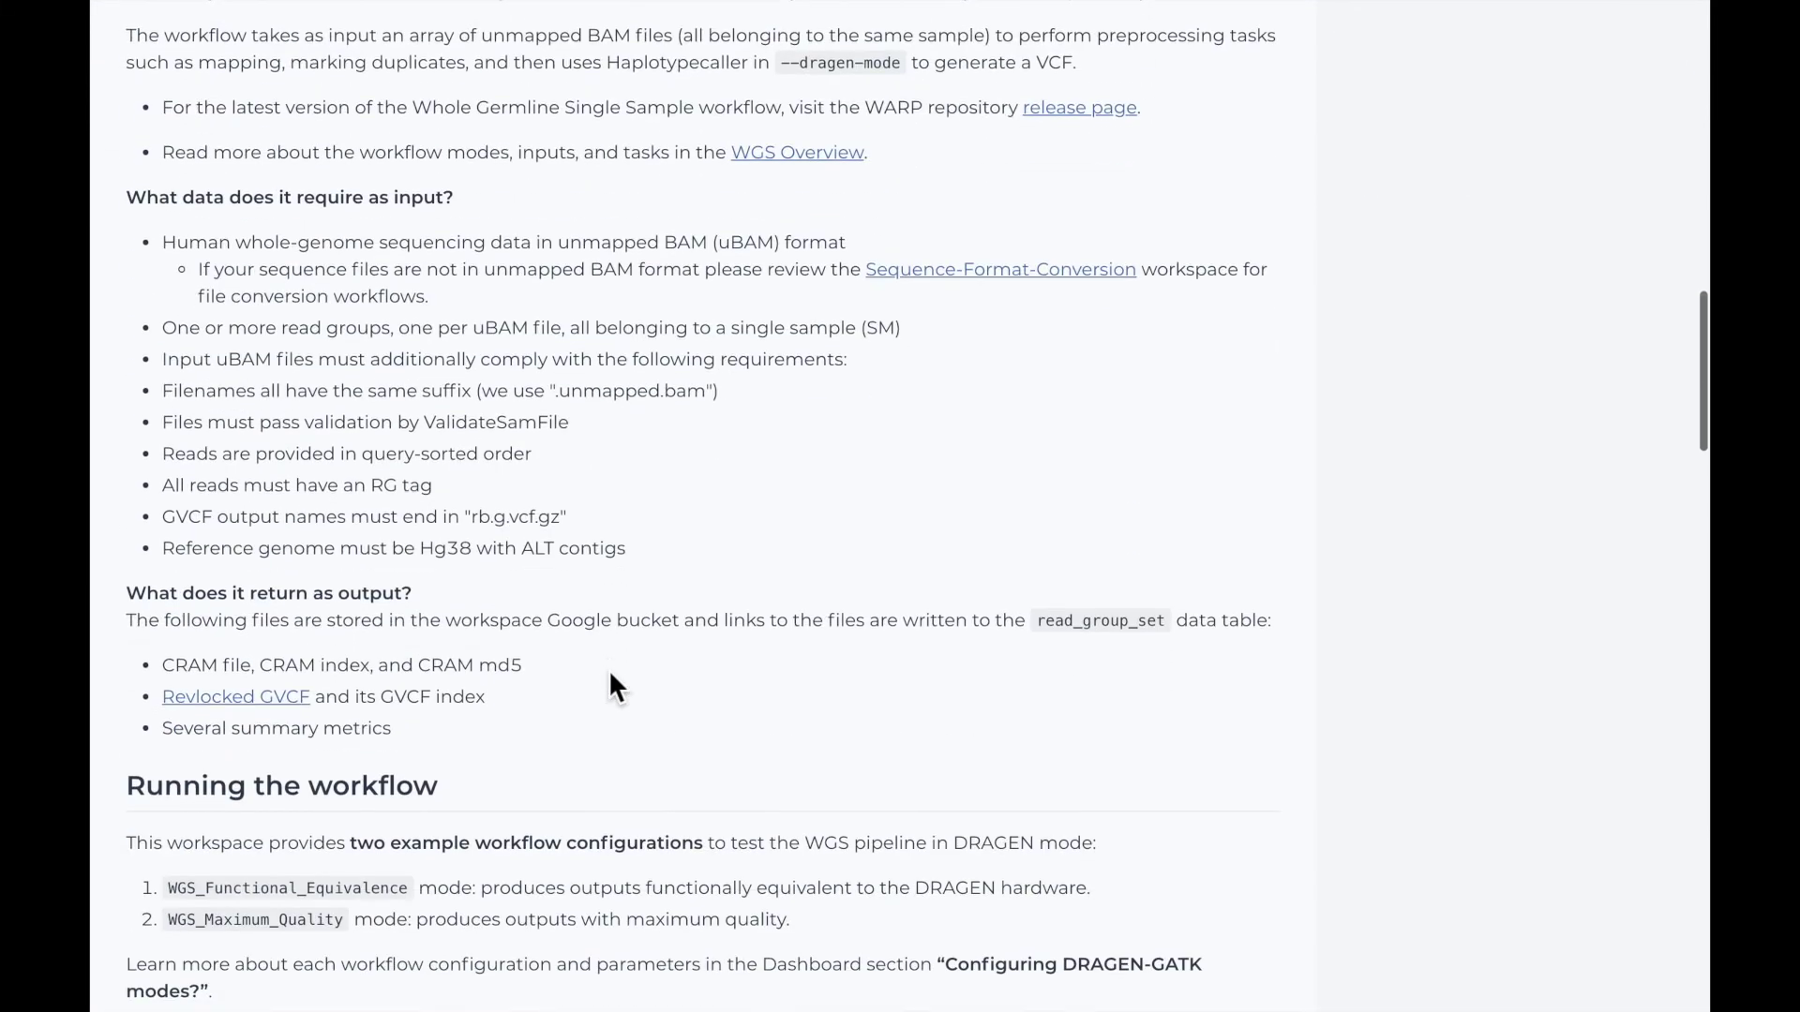
pyautogui.scroll(-8, 611, 673)
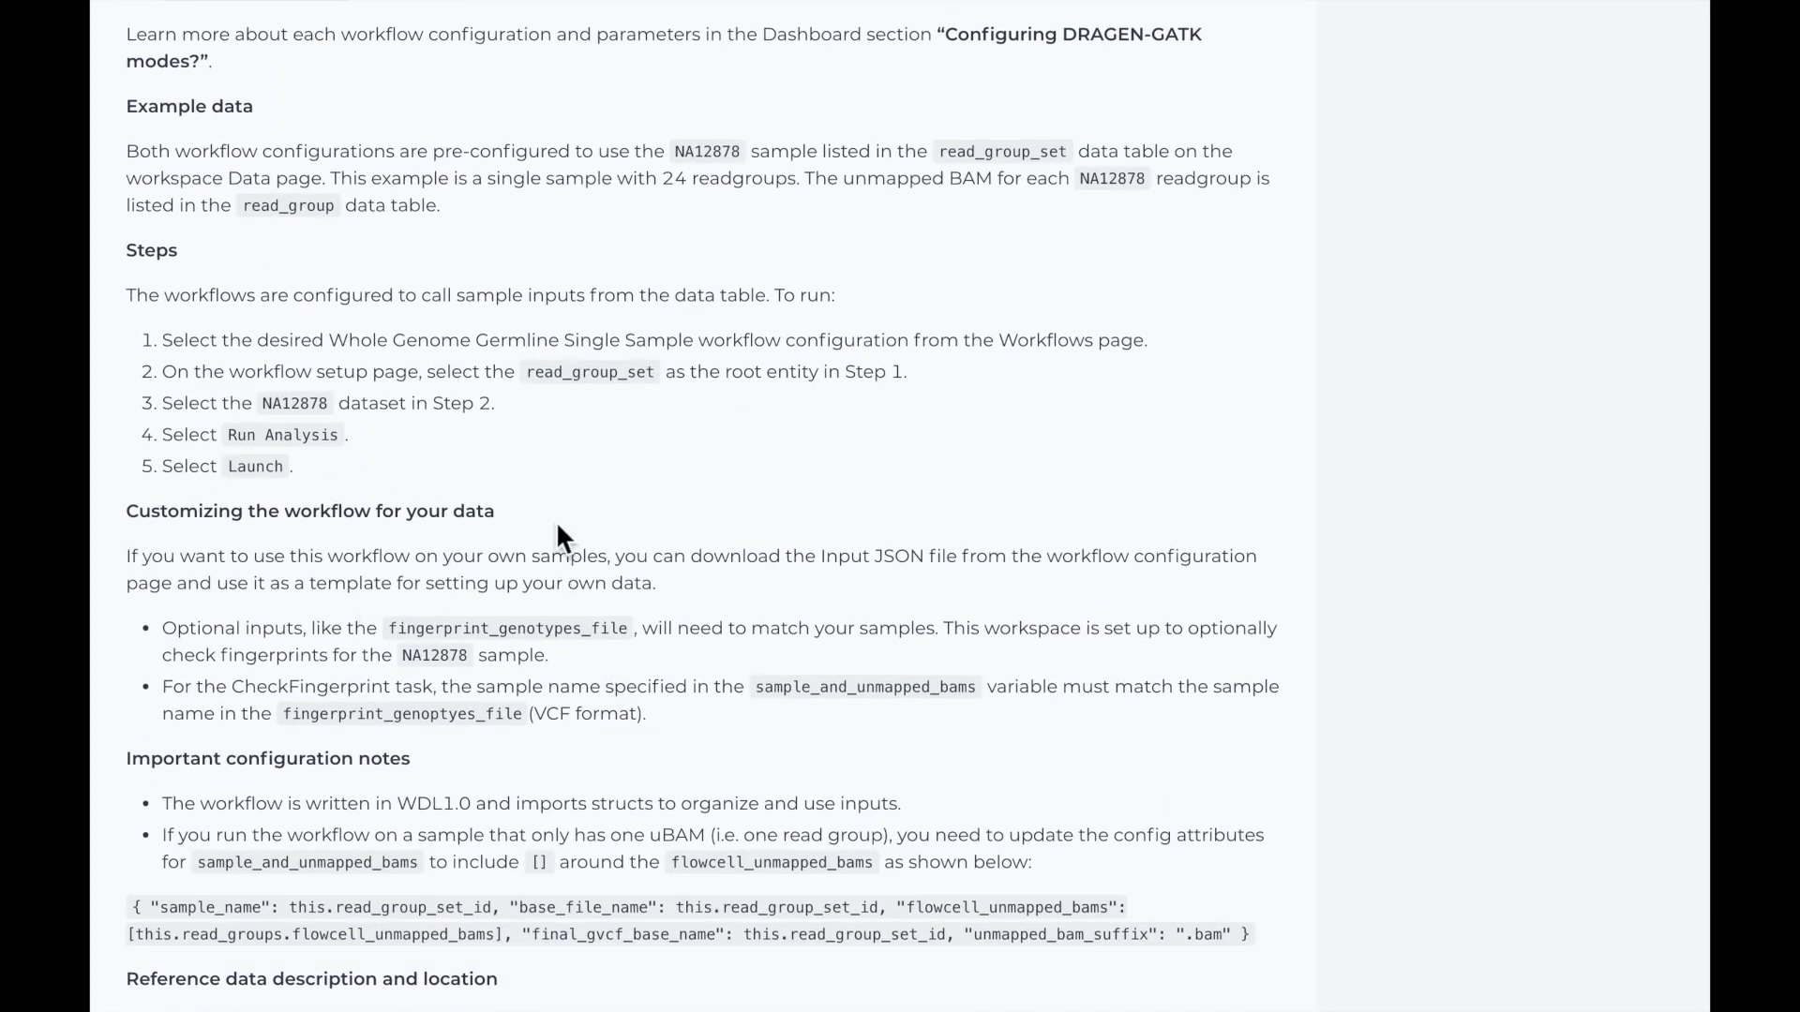
pyautogui.scroll(3, 557, 525)
pyautogui.scroll(4, 555, 521)
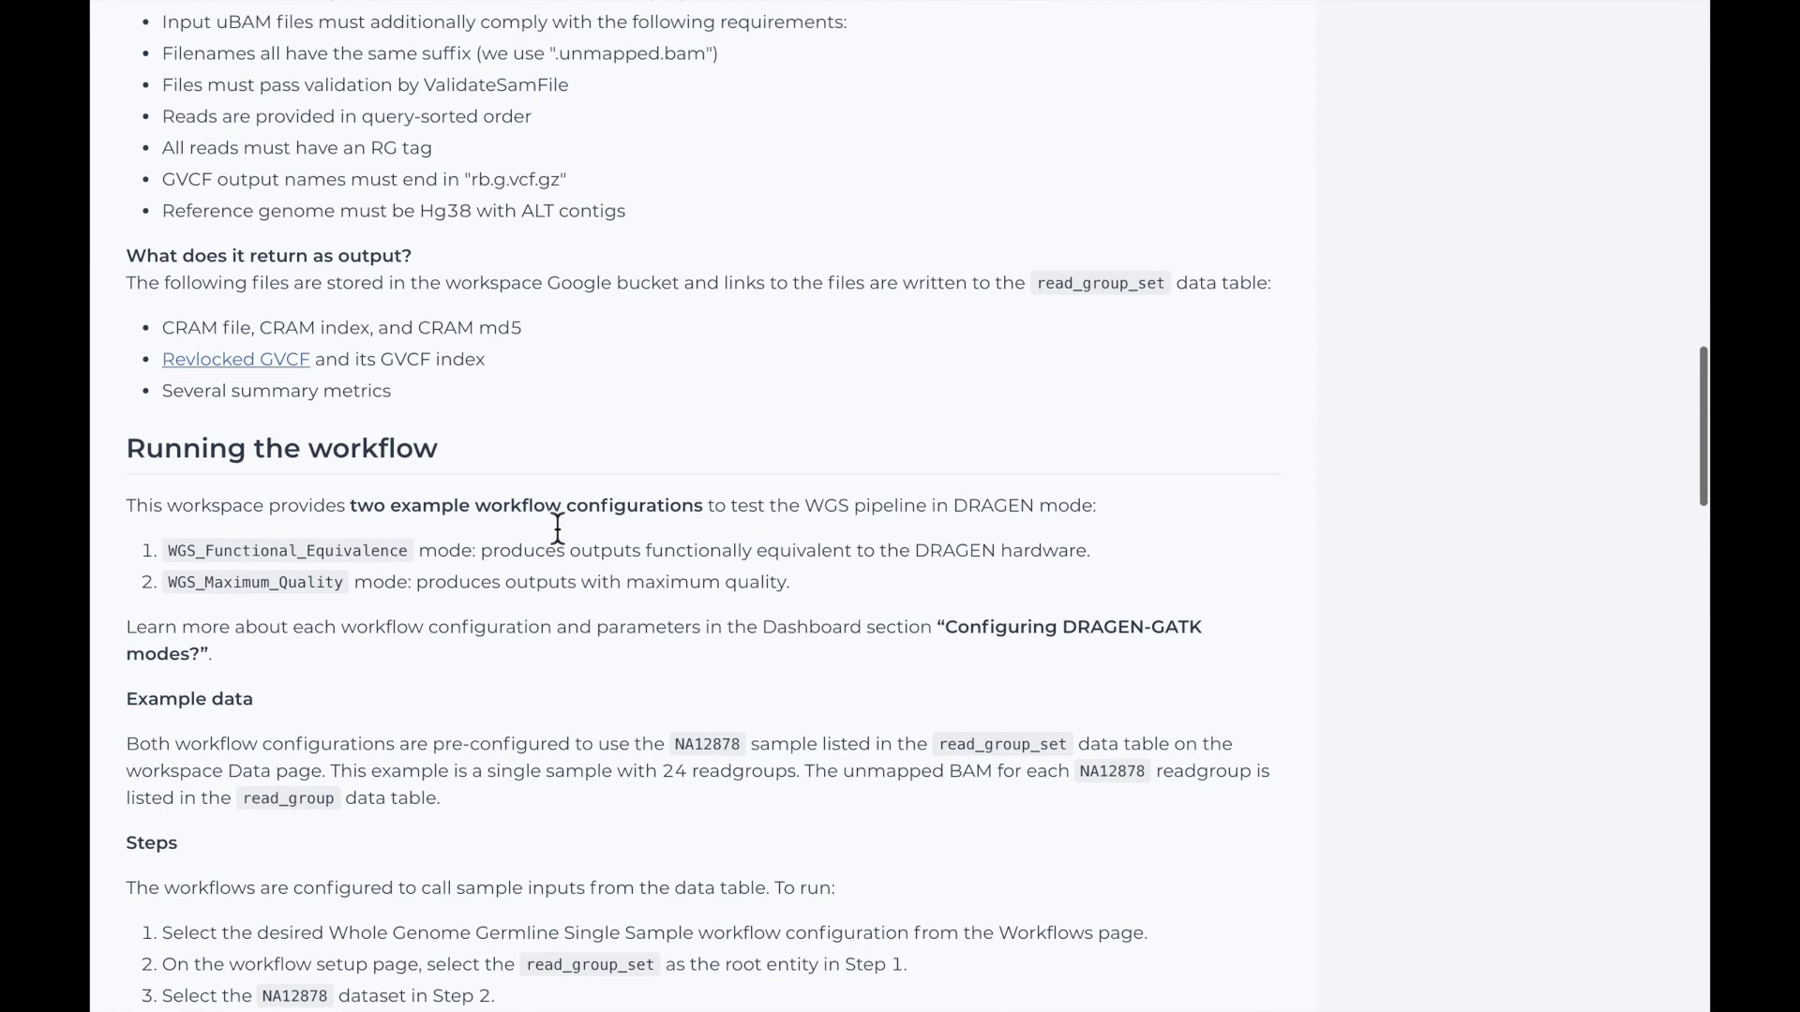
pyautogui.scroll(6, 555, 520)
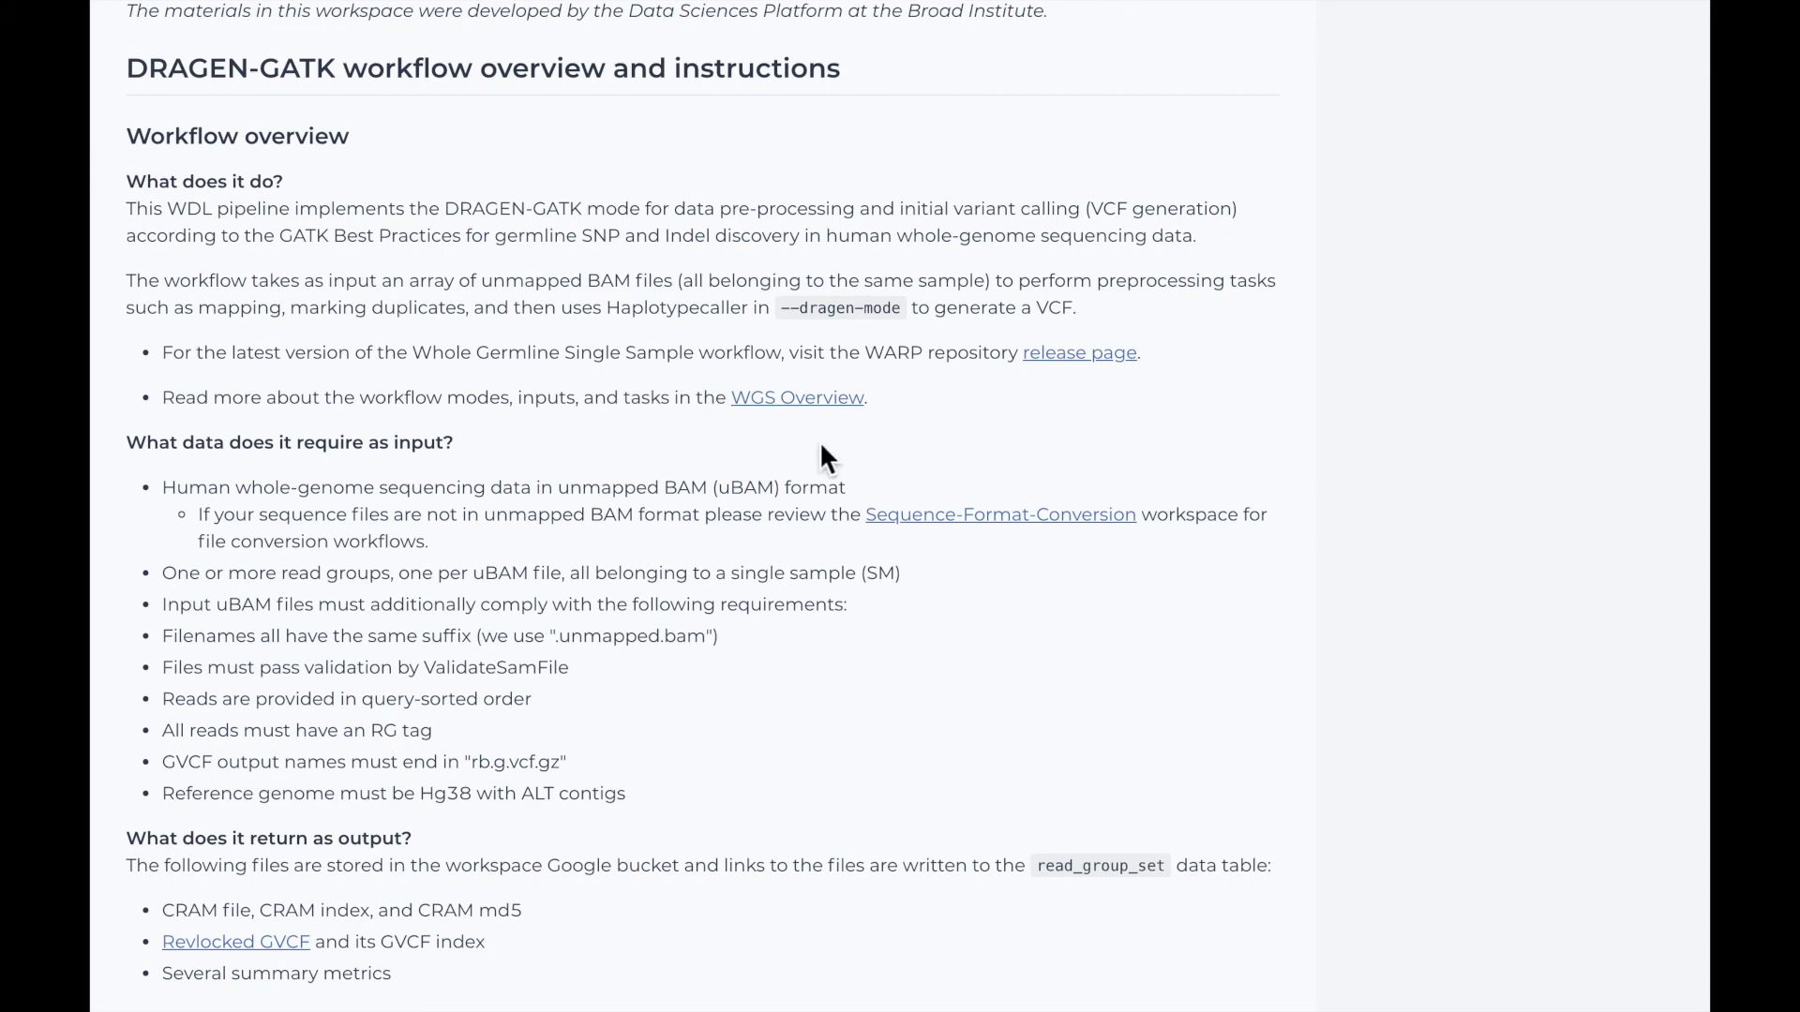
pyautogui.scroll(15, 821, 447)
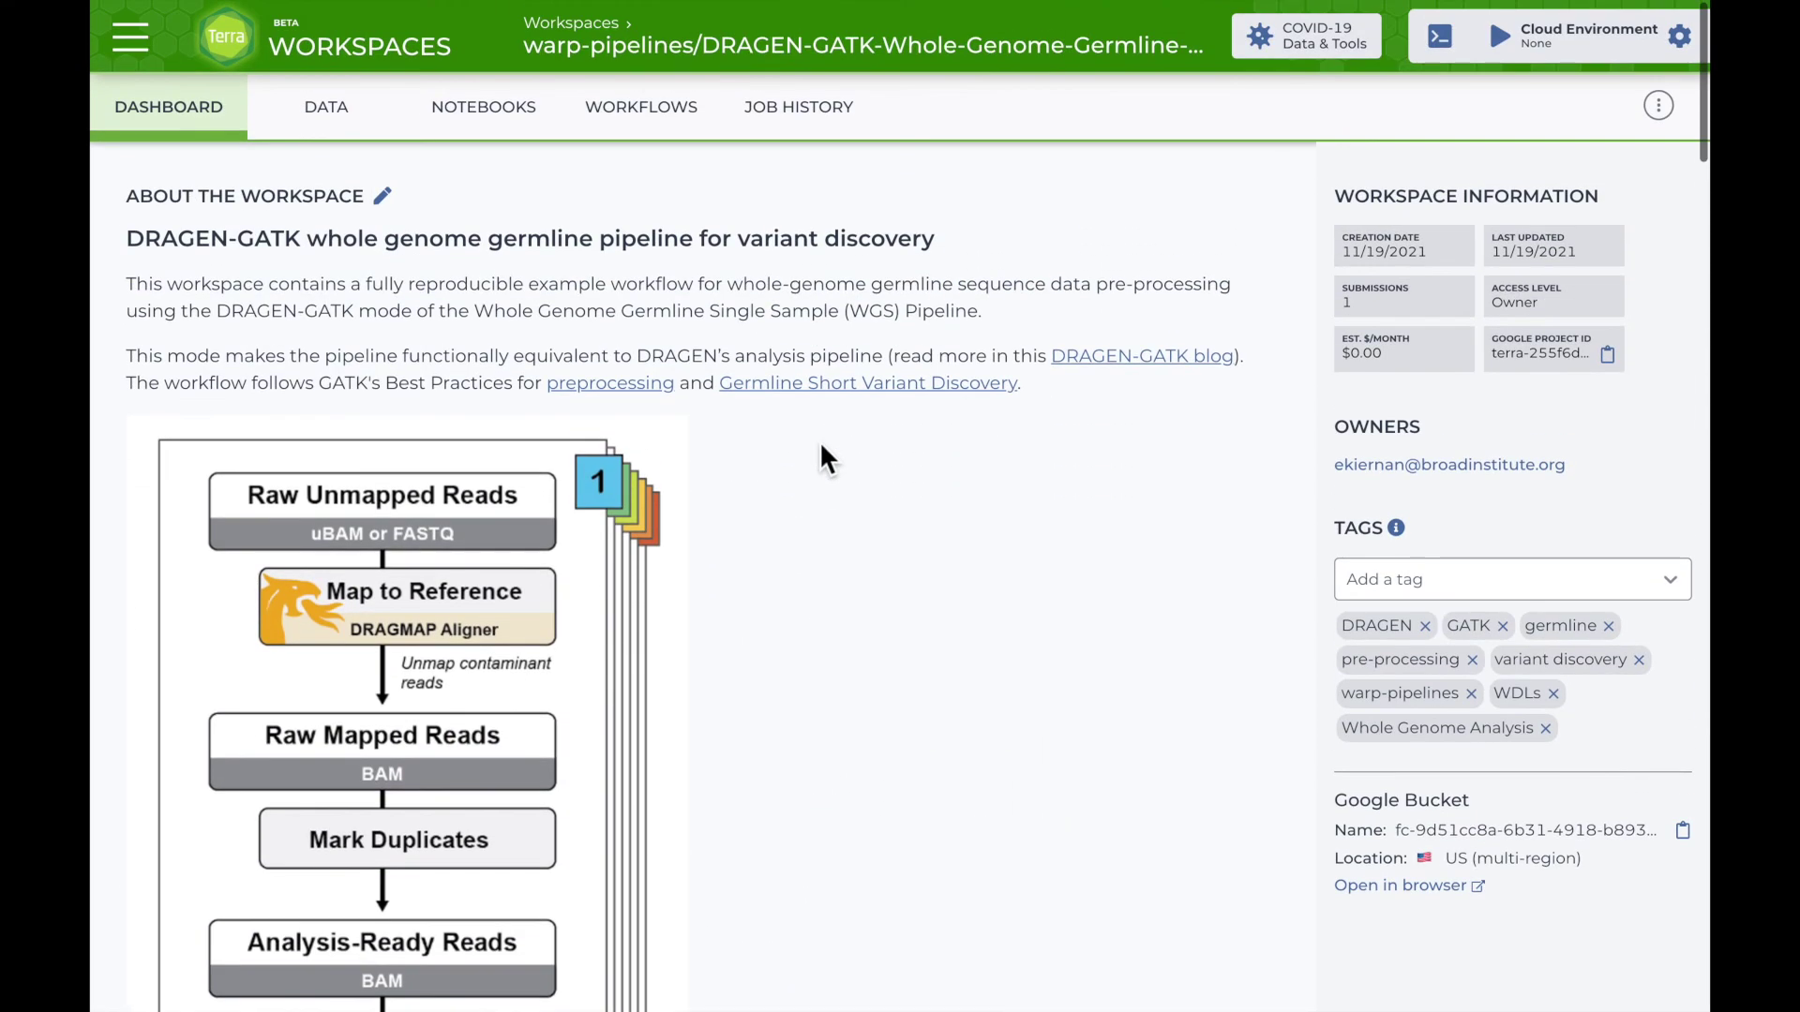
# From WGS_Functional_Equivalence, open its Dockstore page WholeGenomeGermlineSingleSample_v2.5.0 and list versions like develop and gg_ts_rna.
pyautogui.click(641, 141)
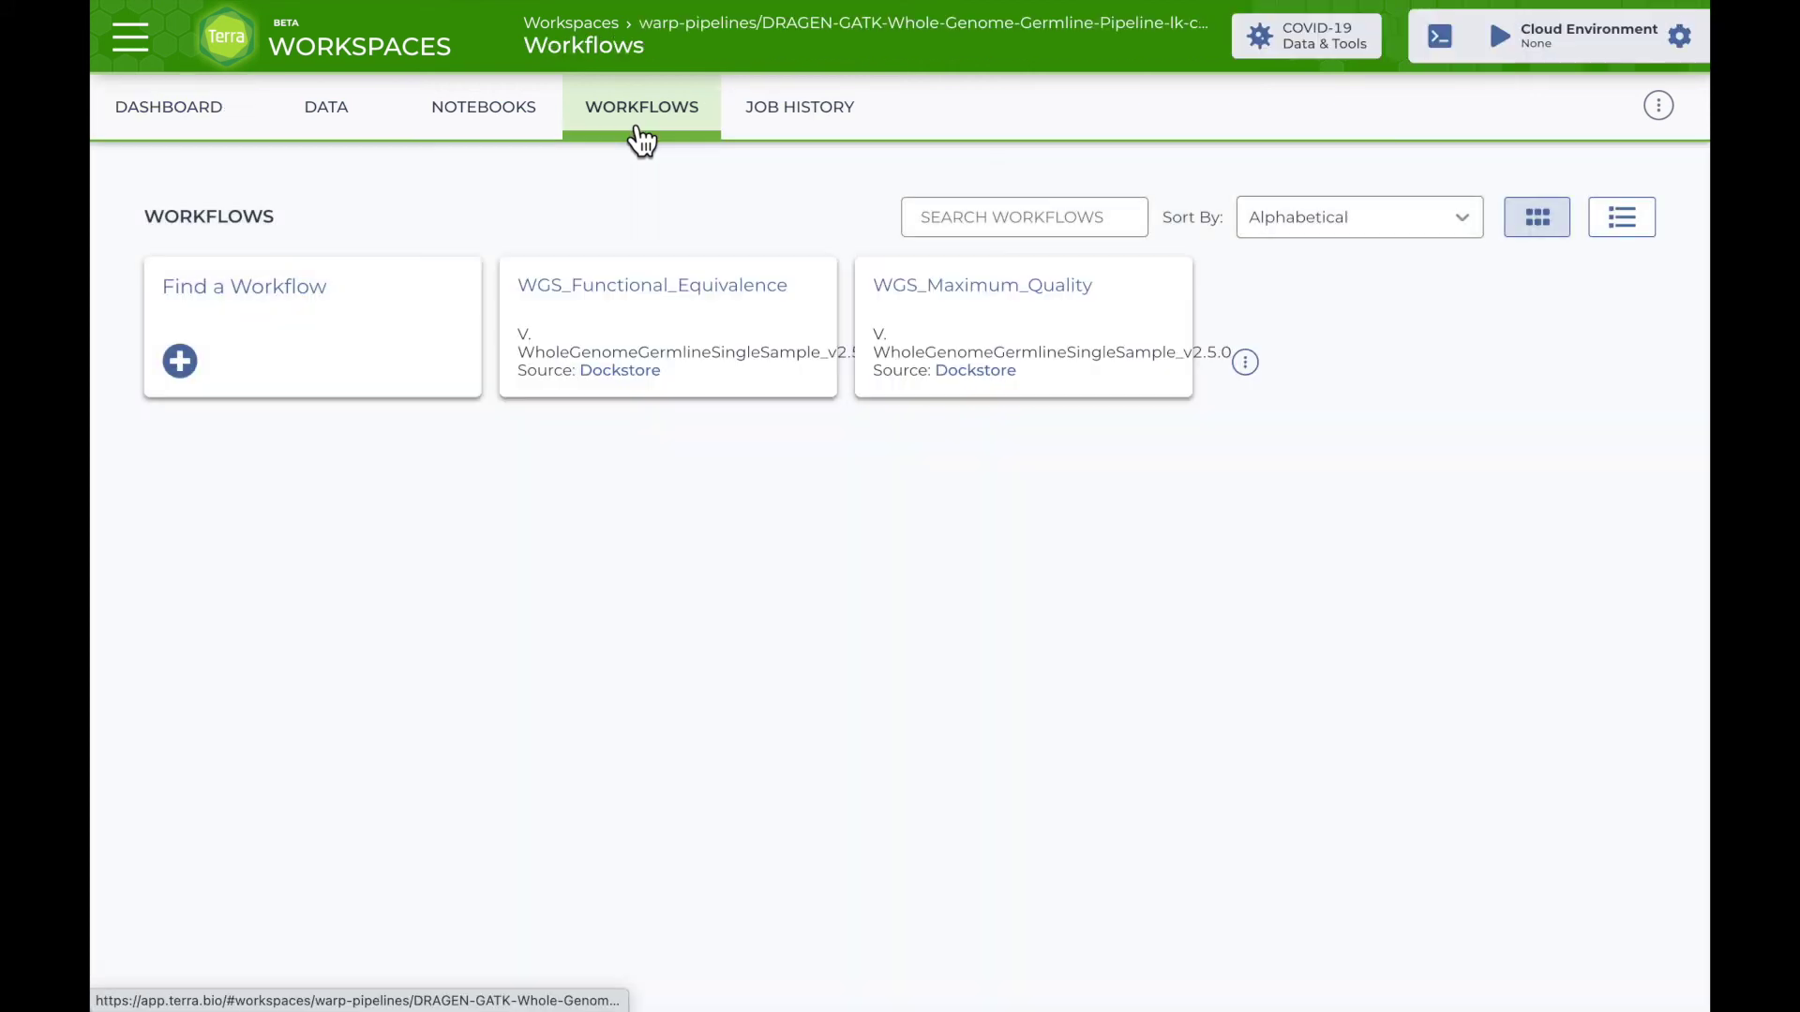
pyautogui.click(661, 321)
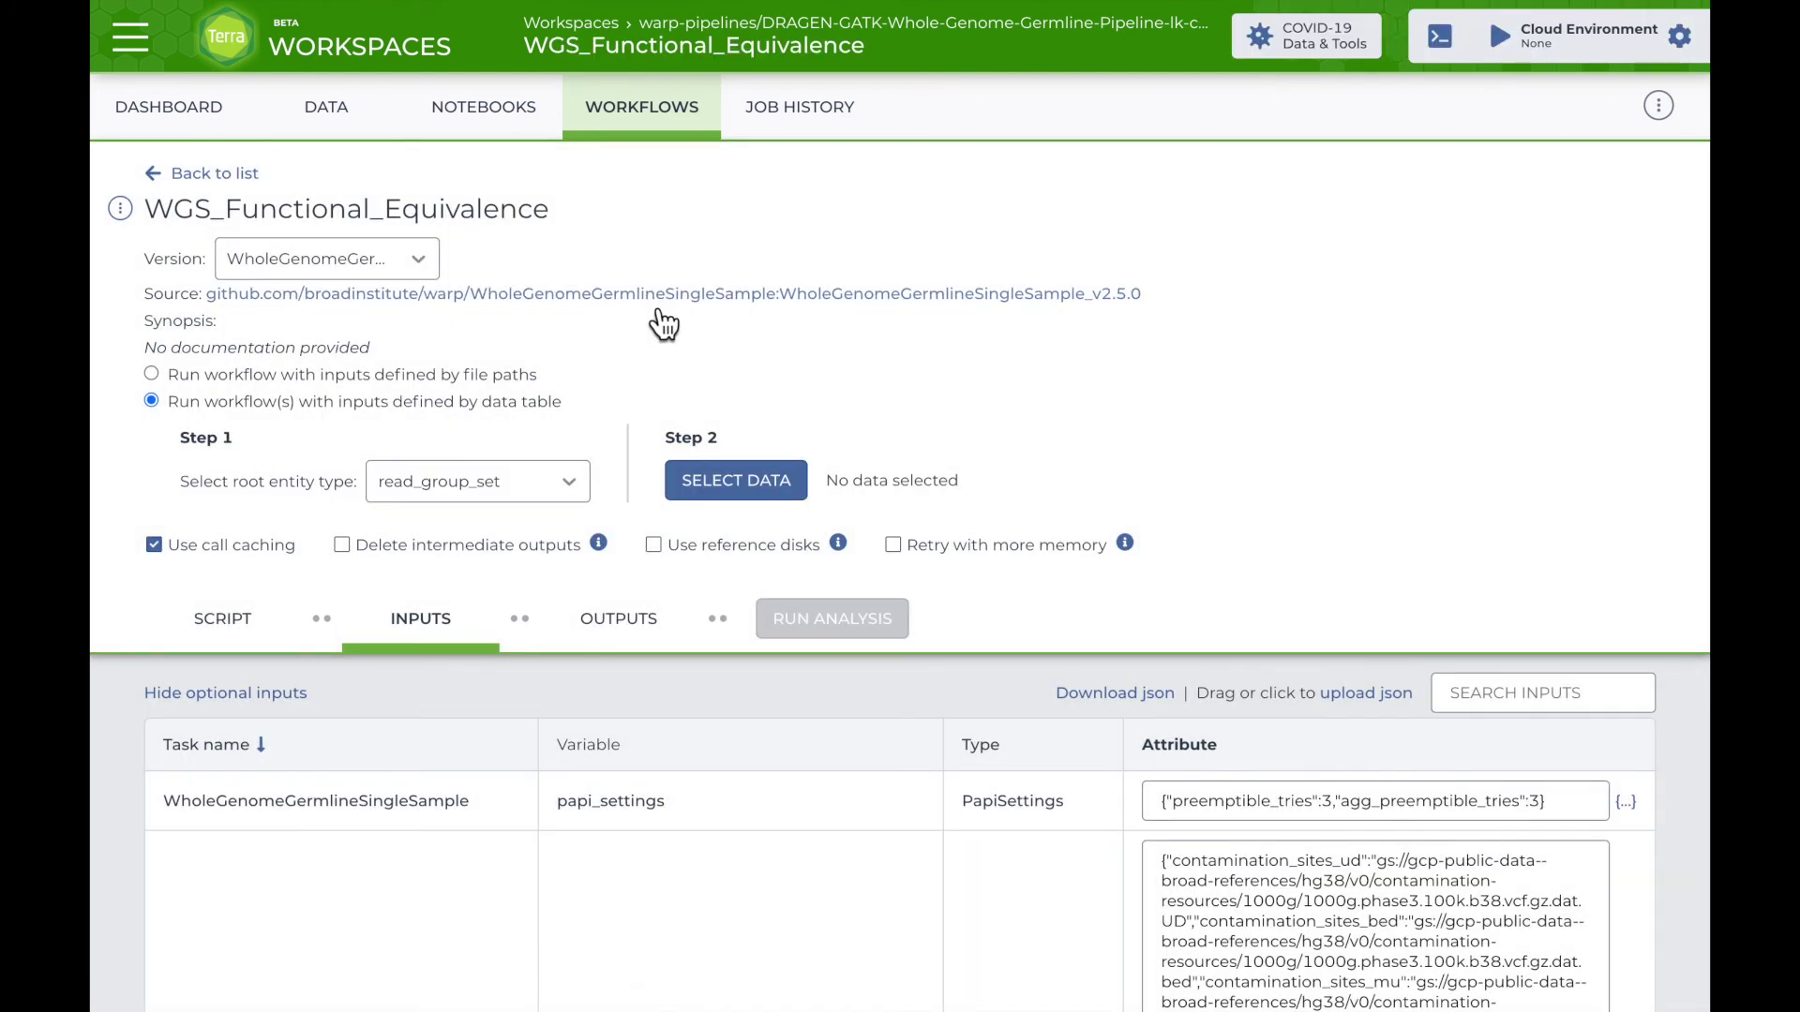
pyautogui.click(659, 310)
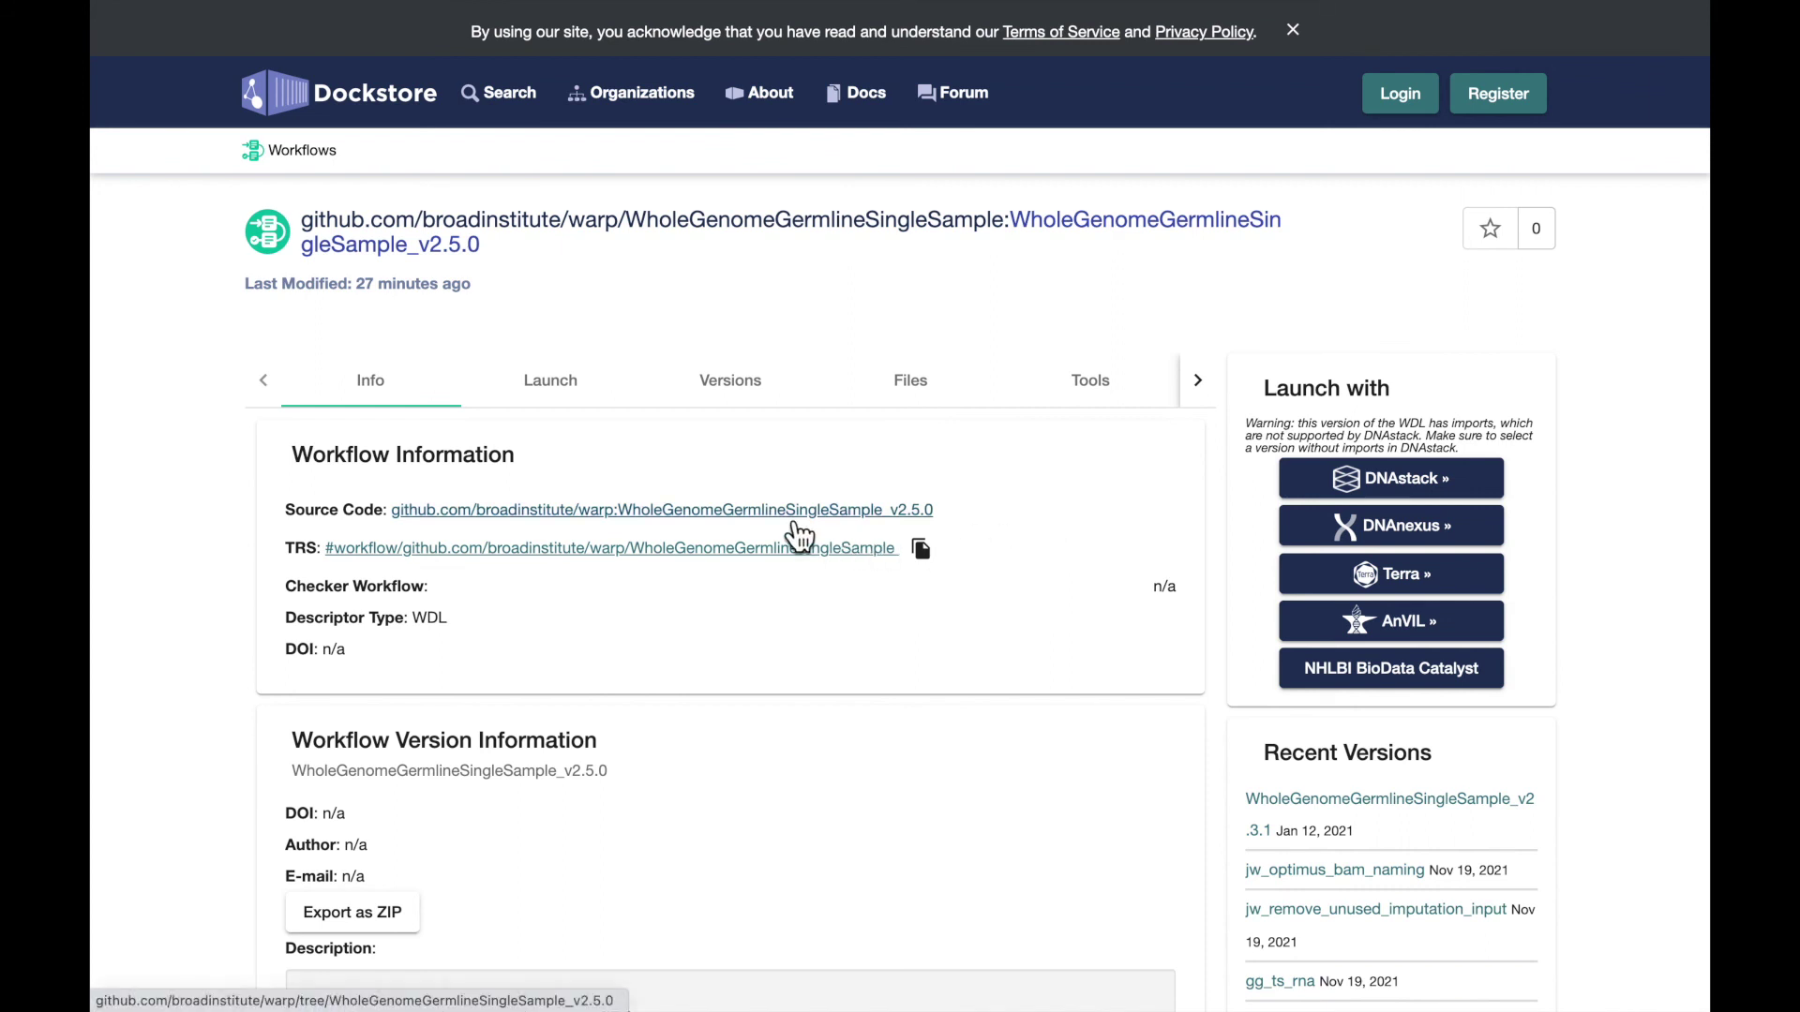
pyautogui.click(737, 390)
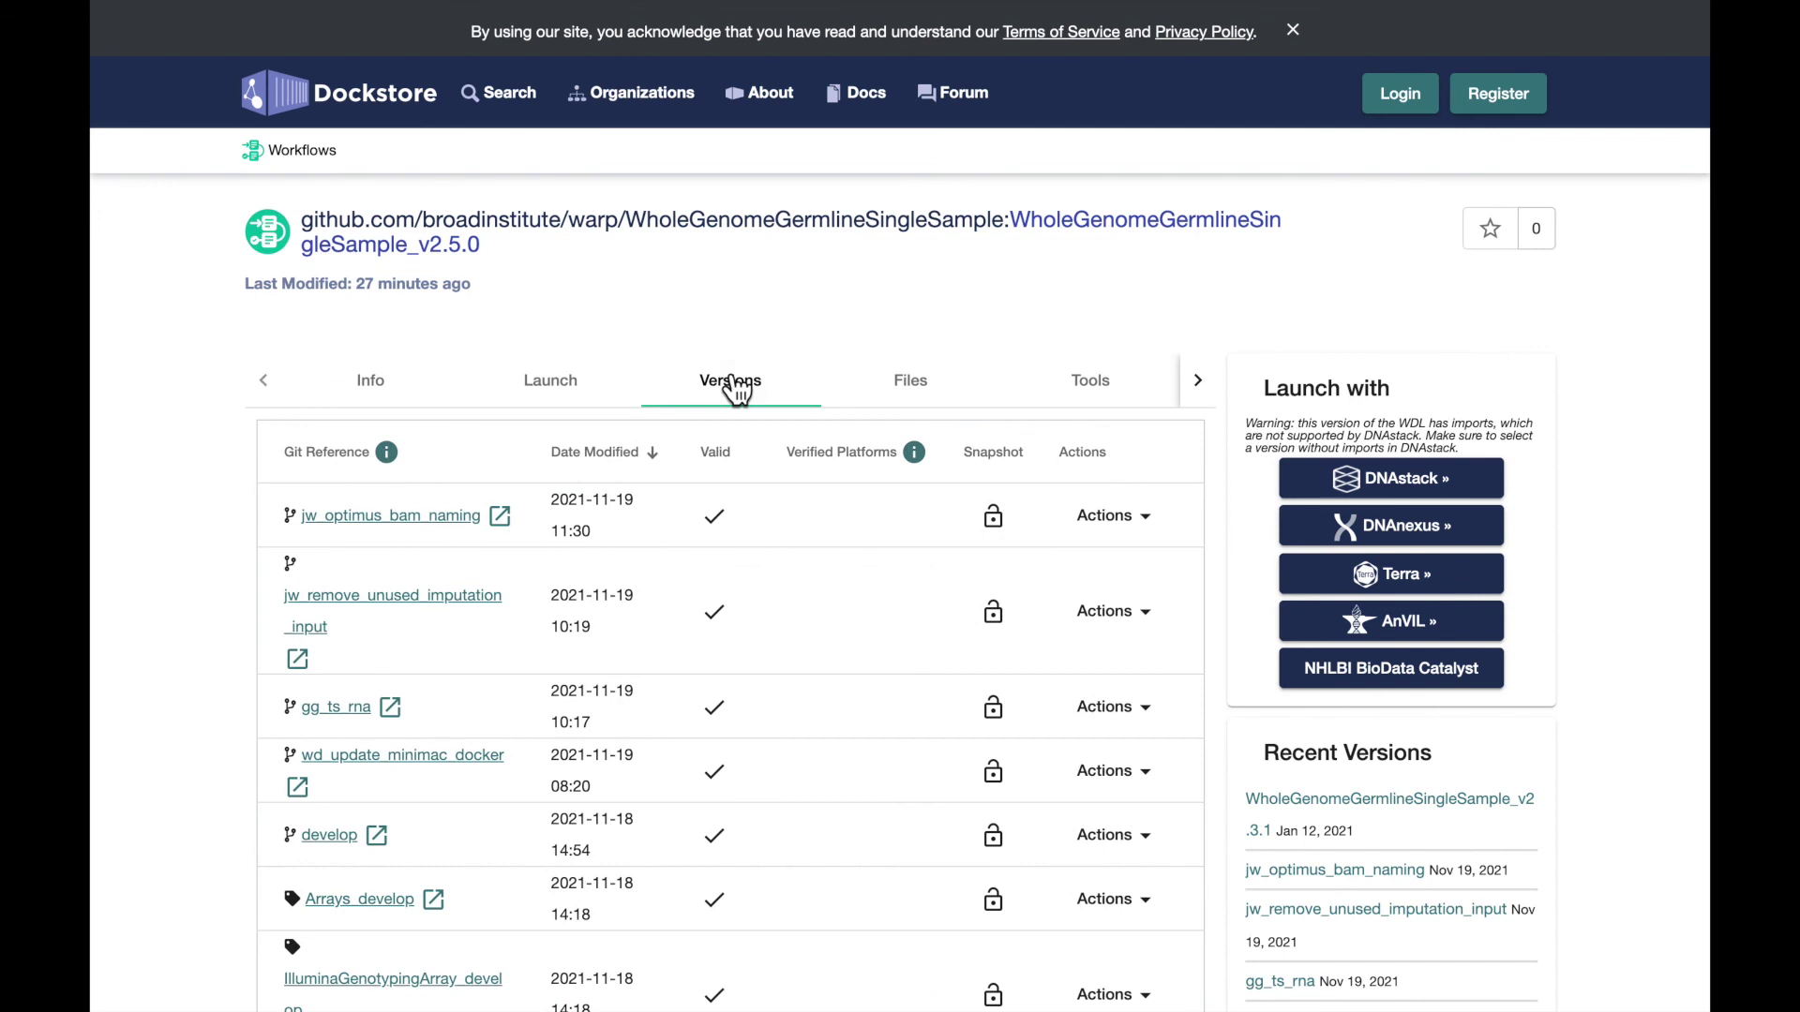